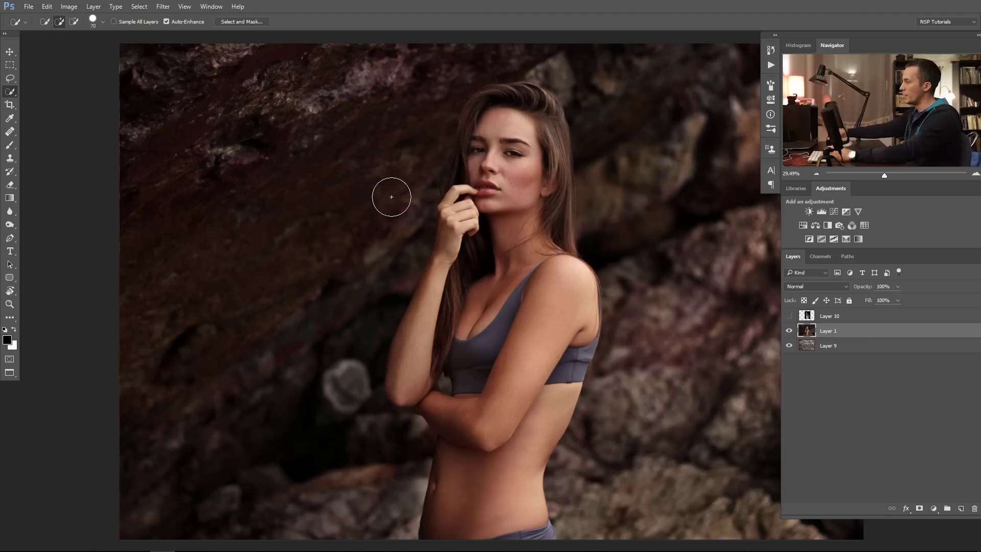
# - Make the hidden Layer 10 with the bearded man's portrait visible above the woman's photo
pyautogui.scroll(2, 452, 154)
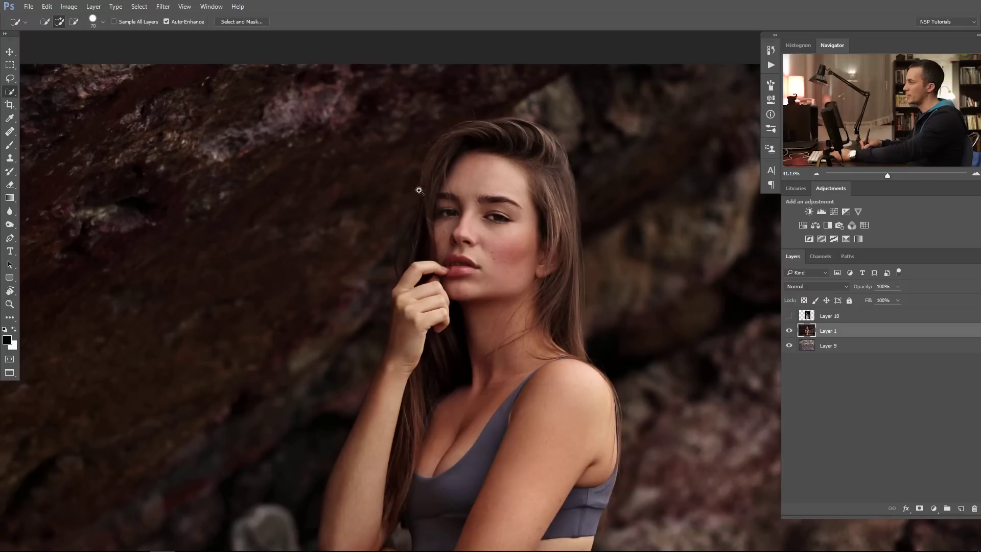
pyautogui.scroll(5, 419, 190)
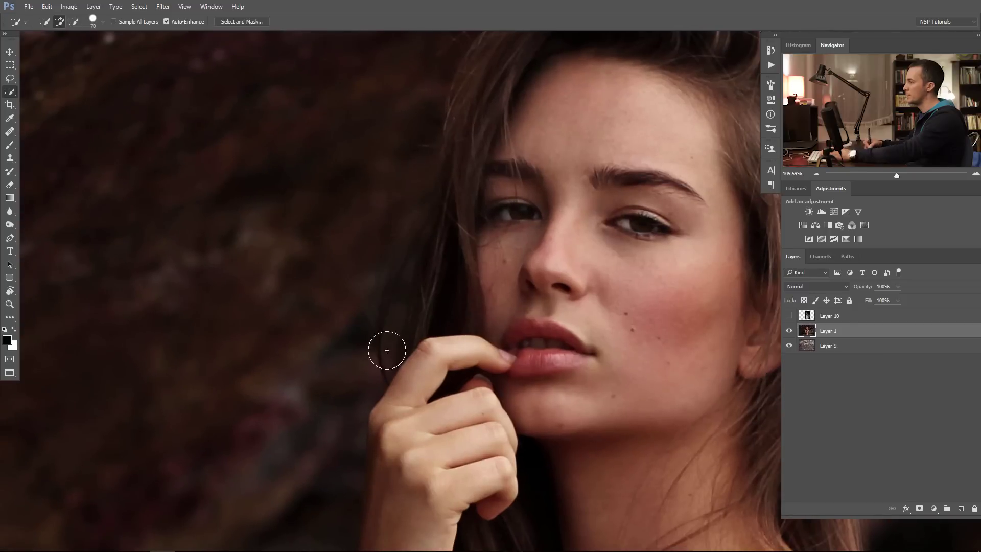
pyautogui.moveTo(475, 105); pyautogui.dragTo(418, 235)
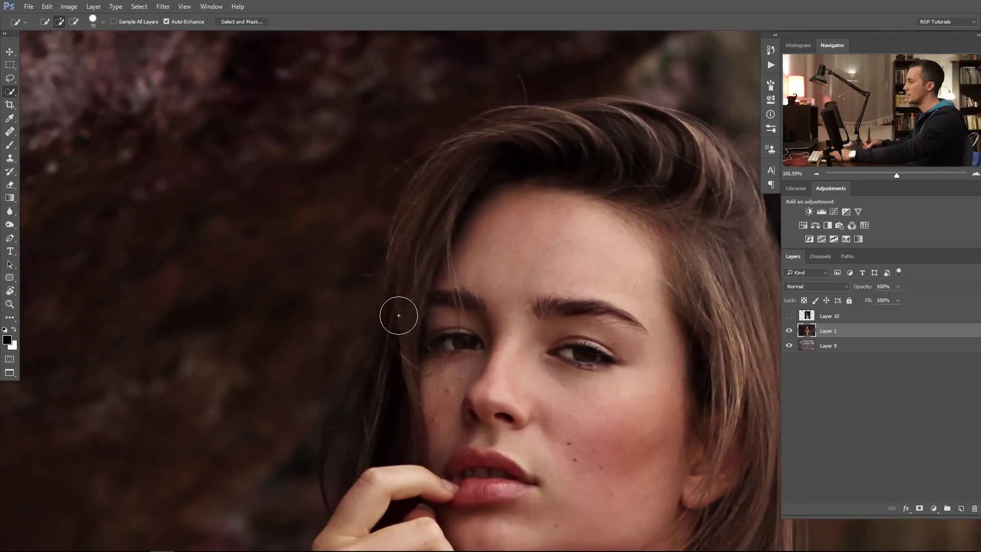
pyautogui.moveTo(385, 339); pyautogui.dragTo(399, 262)
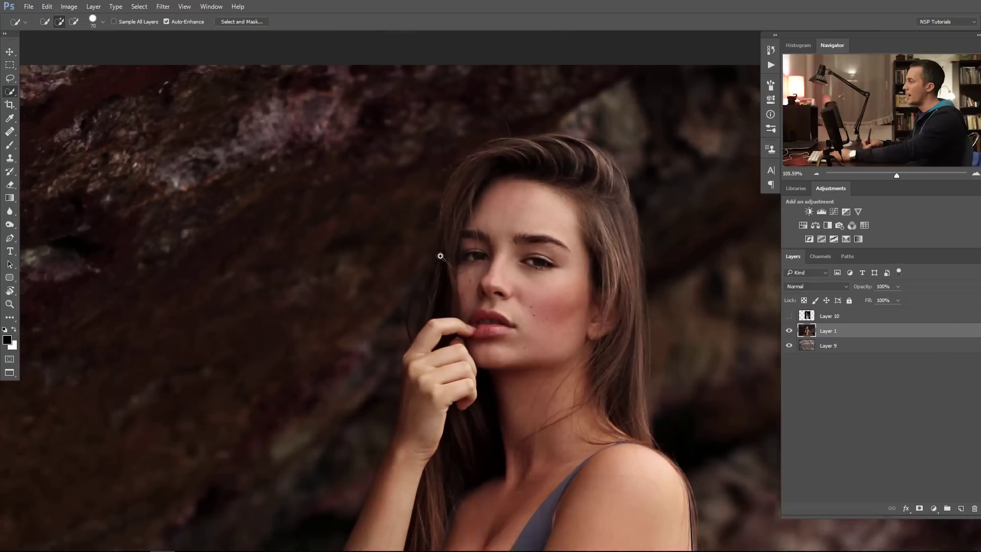
pyautogui.hotkey('ctrl', '0')
pyautogui.click(789, 319)
pyautogui.moveTo(628, 335); pyautogui.dragTo(507, 211)
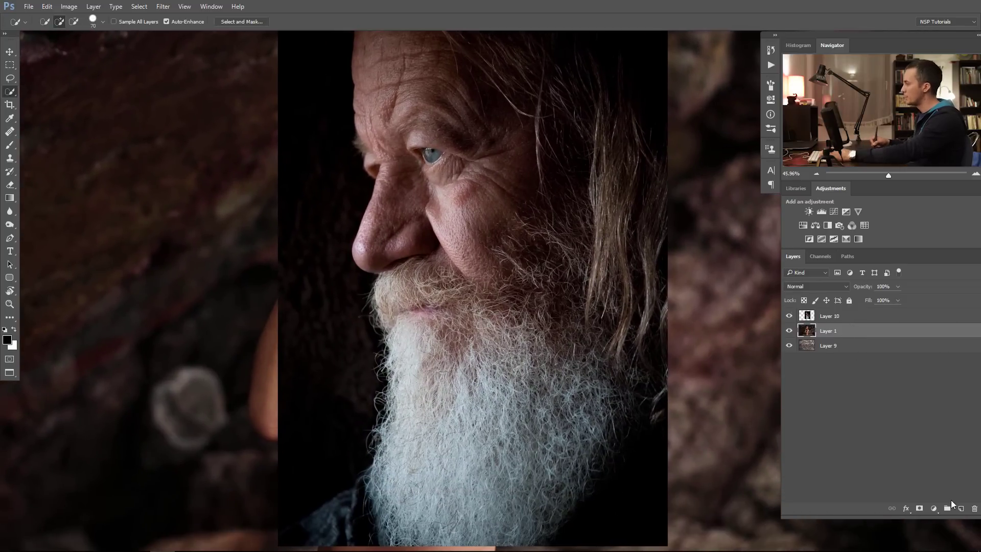
# - Add a new black-filled layer beneath Layer 10 as a backdrop, and make Layer 10 active
pyautogui.click(960, 509)
pyautogui.hotkey('alt', 'BackSpace')
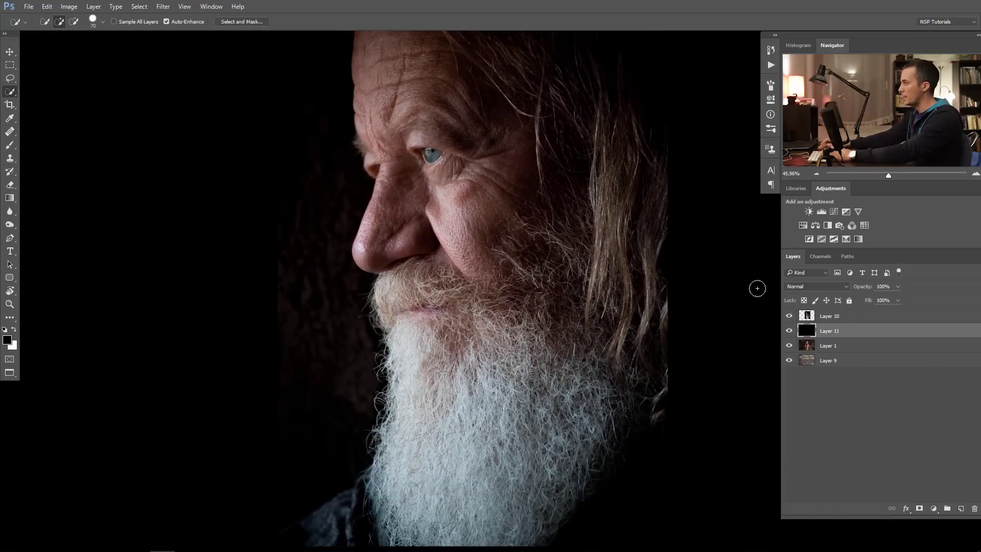
pyautogui.click(802, 320)
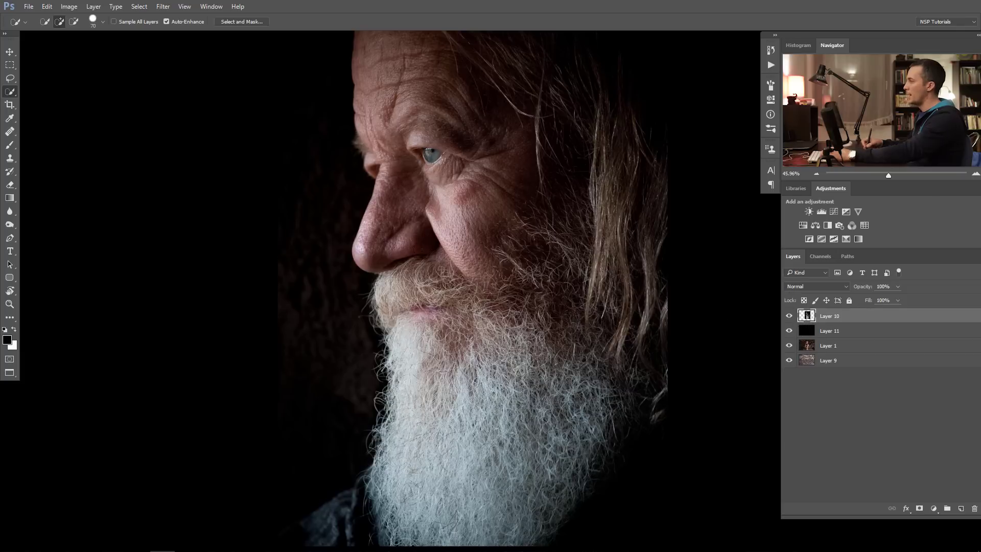
# - Select the front part of the man's beard and the shirt beneath it with the Quick Selection tool
pyautogui.moveTo(418, 294)
pyautogui.mouseDown()
pyautogui.moveTo(398, 300)
pyautogui.moveTo(459, 327)
pyautogui.mouseUp()
pyautogui.moveTo(405, 306)
pyautogui.mouseDown()
pyautogui.moveTo(430, 225)
pyautogui.moveTo(404, 297)
pyautogui.mouseUp()
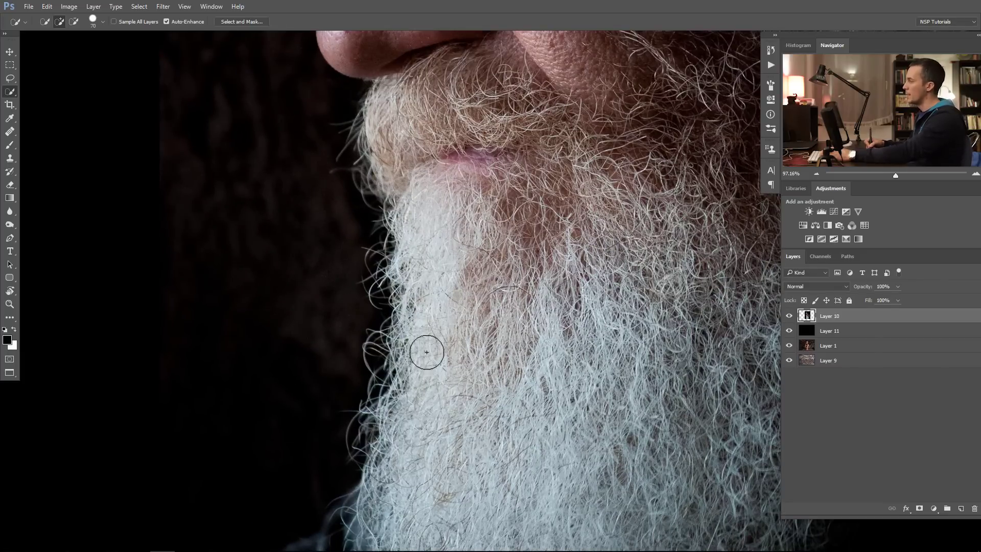
pyautogui.moveTo(437, 310); pyautogui.dragTo(445, 361)
pyautogui.moveTo(427, 205)
pyautogui.mouseDown()
pyautogui.moveTo(442, 296)
pyautogui.moveTo(438, 483)
pyautogui.mouseUp()
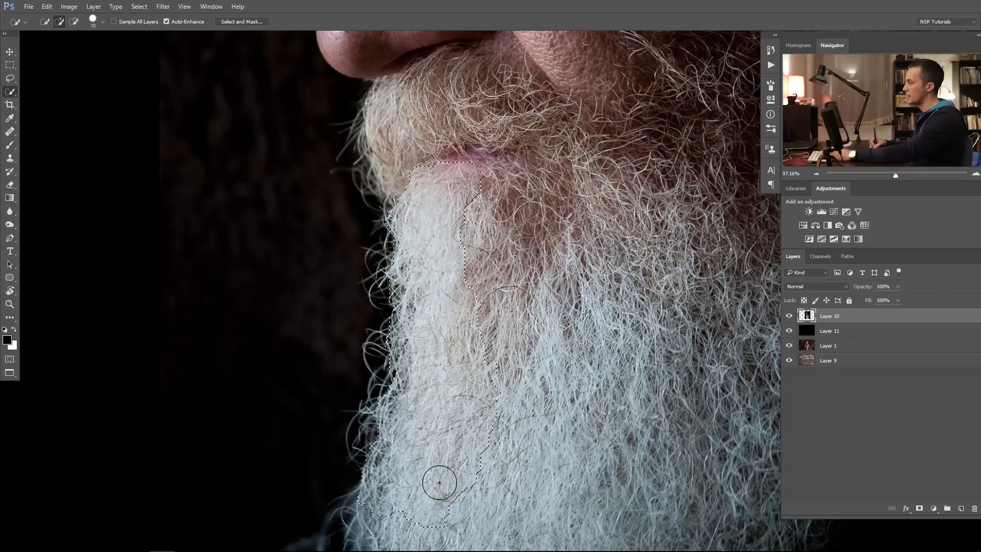
pyautogui.moveTo(439, 429); pyautogui.dragTo(434, 183)
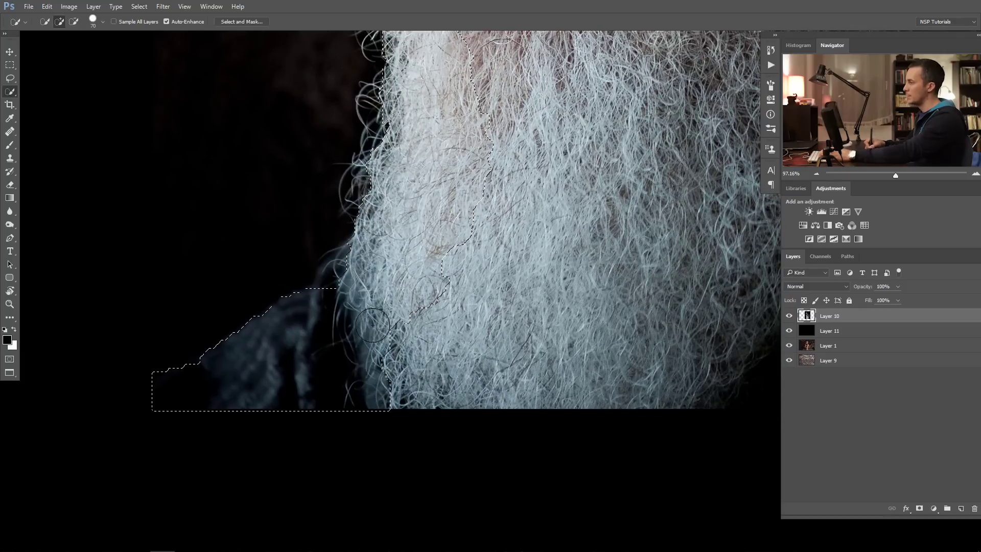
pyautogui.moveTo(372, 325)
pyautogui.mouseDown()
pyautogui.moveTo(523, 293)
pyautogui.moveTo(700, 348)
pyautogui.mouseUp()
# - Extend the selection over the back of the beard, the moustache, the tip of the nose and the lower cheek
pyautogui.moveTo(420, 380); pyautogui.dragTo(275, 472)
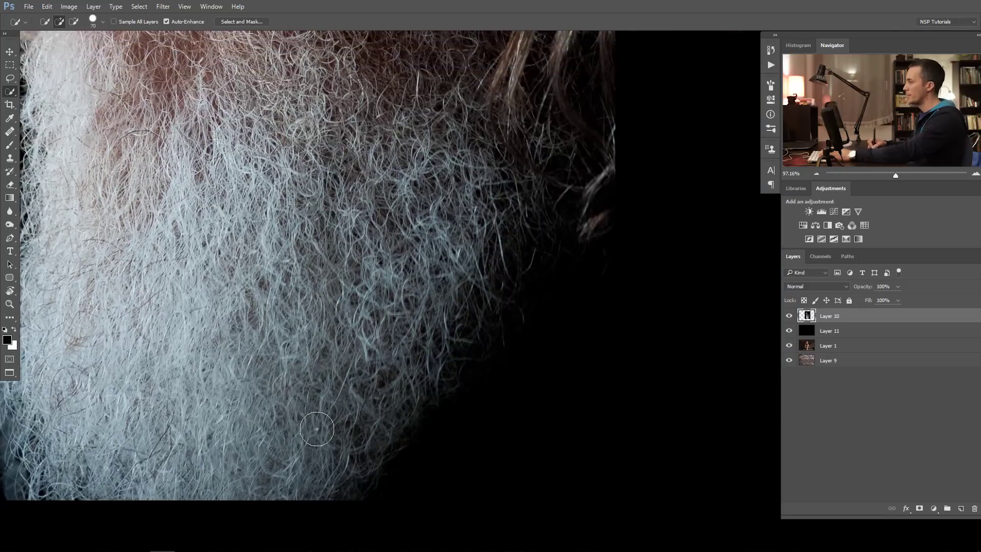
pyautogui.moveTo(560, 155); pyautogui.dragTo(486, 171)
pyautogui.moveTo(491, 294); pyautogui.dragTo(579, 448)
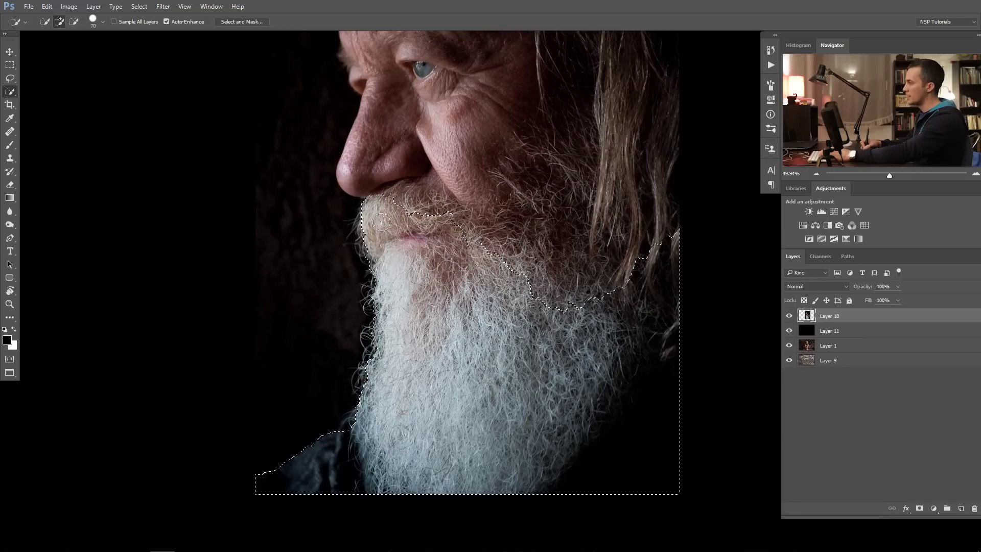
pyautogui.moveTo(381, 223)
pyautogui.mouseDown()
pyautogui.moveTo(426, 207)
pyautogui.moveTo(427, 193)
pyautogui.moveTo(362, 166)
pyautogui.moveTo(390, 158)
pyautogui.mouseUp()
pyautogui.moveTo(578, 220); pyautogui.dragTo(644, 216)
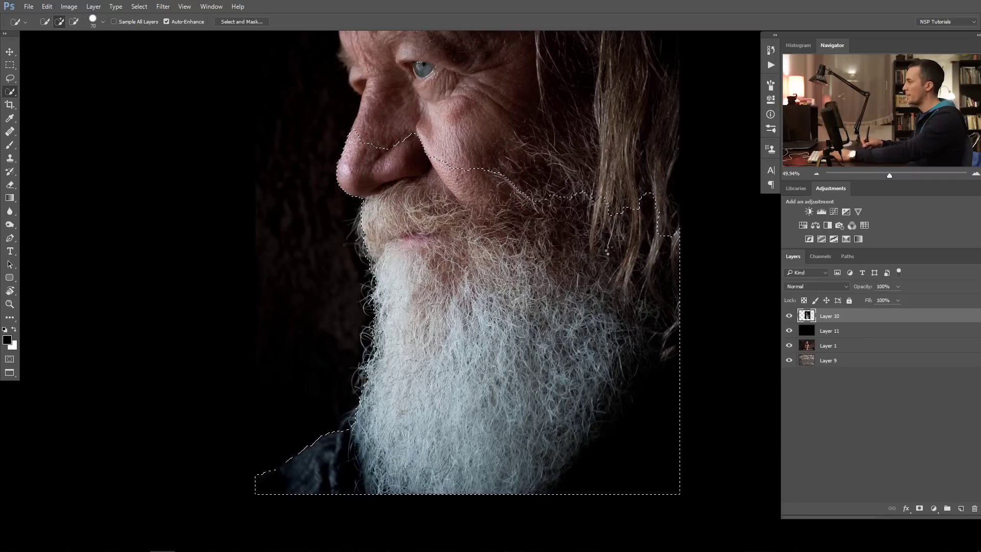
# - Try a layer mask on Layer 10 made directly from the unrefined beard selection, and undo it
pyautogui.scroll(5, 362, 340)
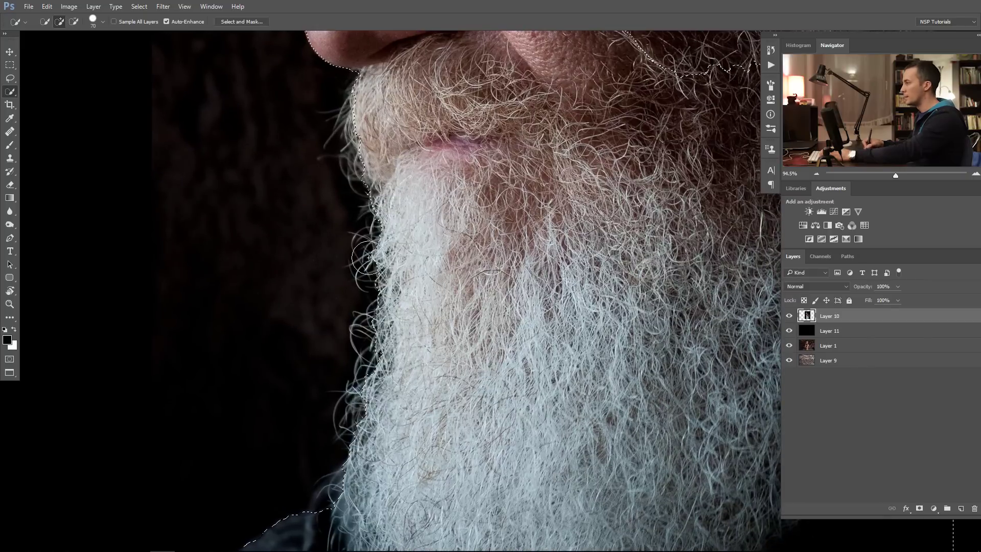
pyautogui.click(919, 508)
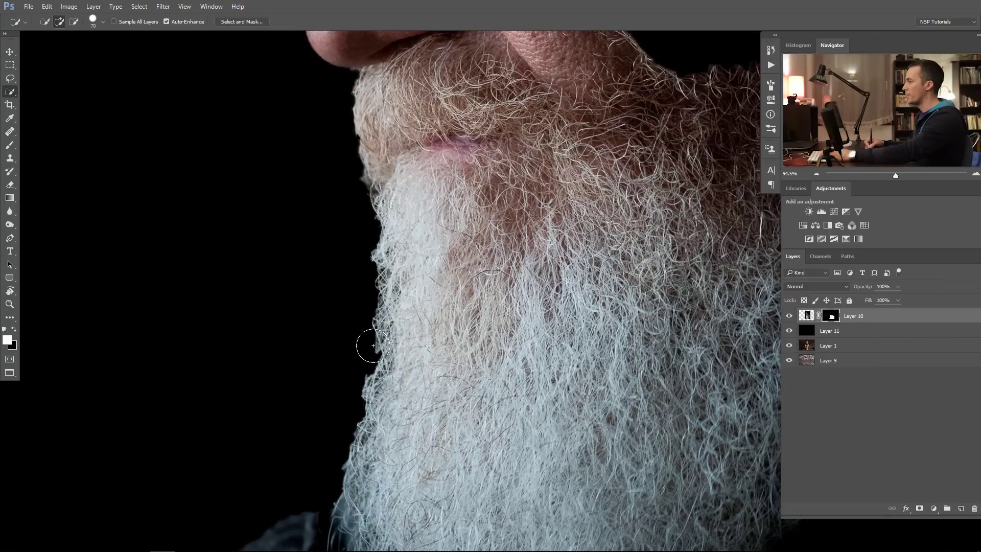
pyautogui.hotkey('ctrl', 'z')
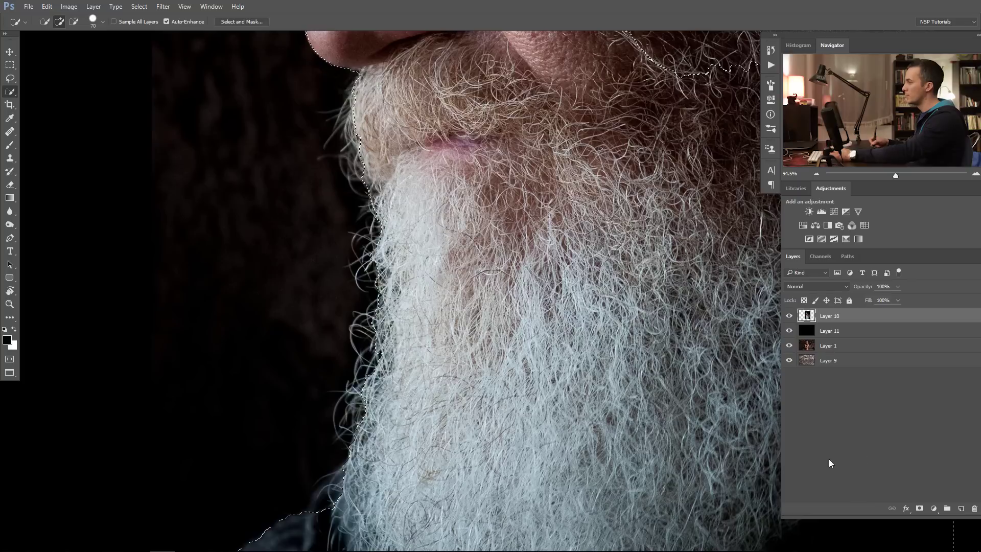
# - Refine the front edge of the beard and moustache with the Refine Edge Brush in Select and Mask, and mask Layer 10 with the selection
pyautogui.click(242, 21)
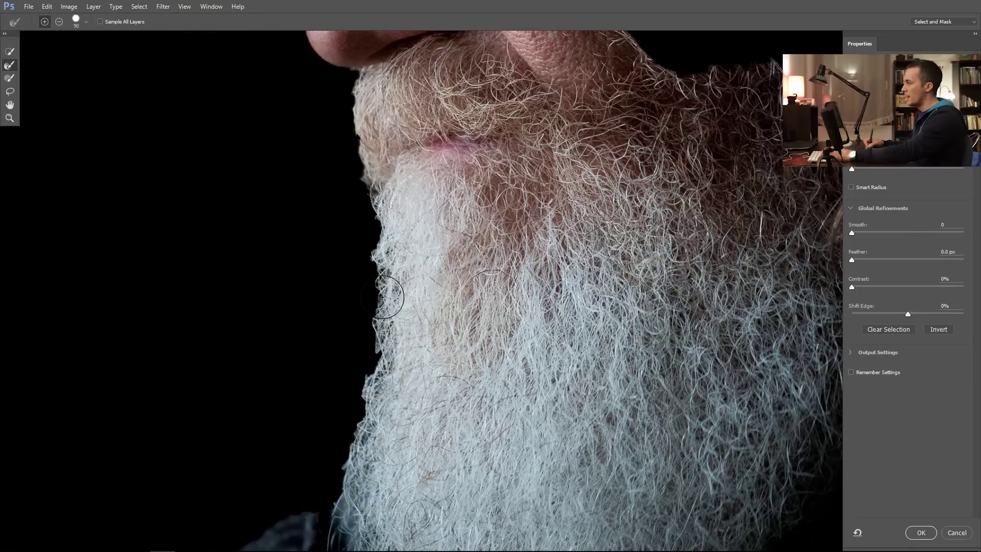
pyautogui.moveTo(367, 210); pyautogui.dragTo(370, 230)
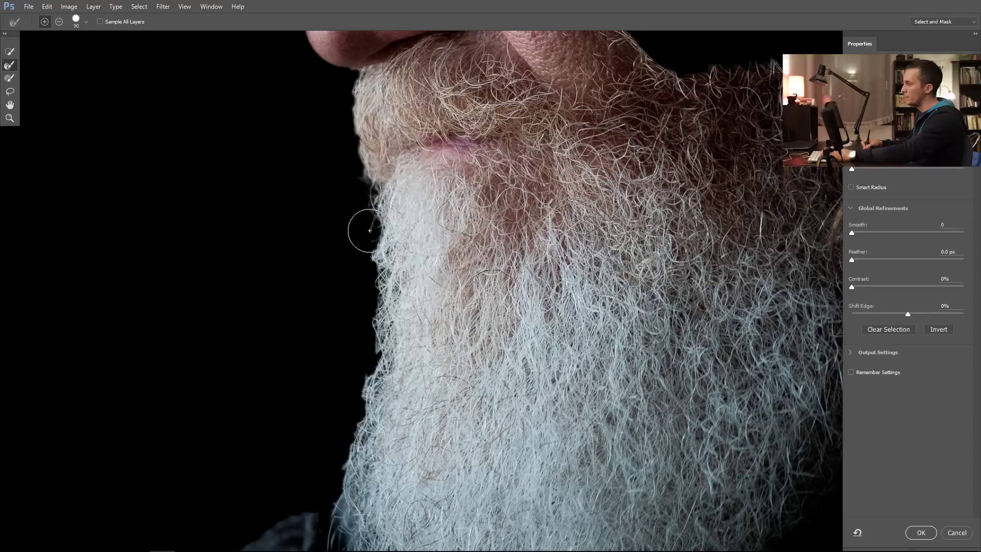
pyautogui.moveTo(371, 352); pyautogui.dragTo(326, 485)
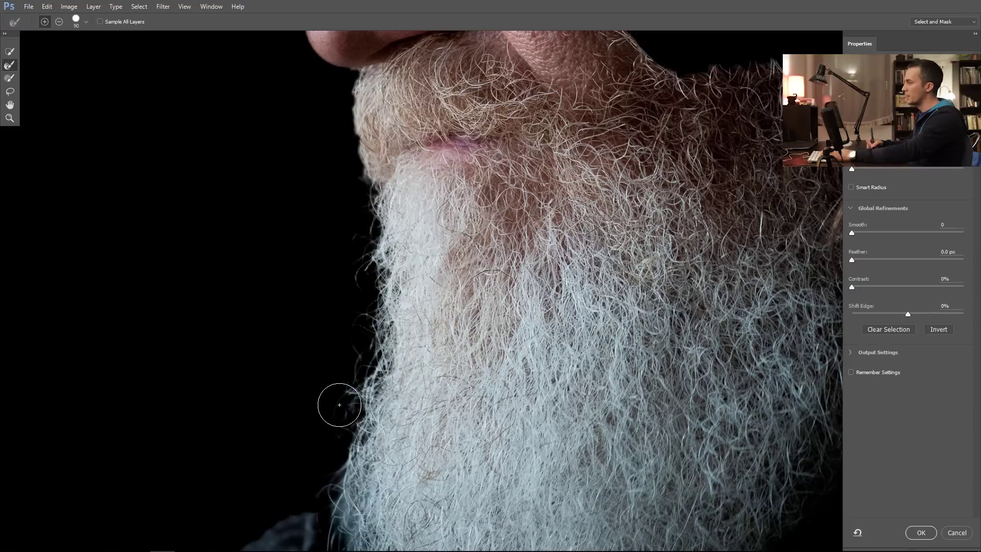
pyautogui.moveTo(341, 381)
pyautogui.mouseDown()
pyautogui.moveTo(346, 282)
pyautogui.moveTo(362, 281)
pyautogui.moveTo(363, 242)
pyautogui.moveTo(344, 96)
pyautogui.mouseUp()
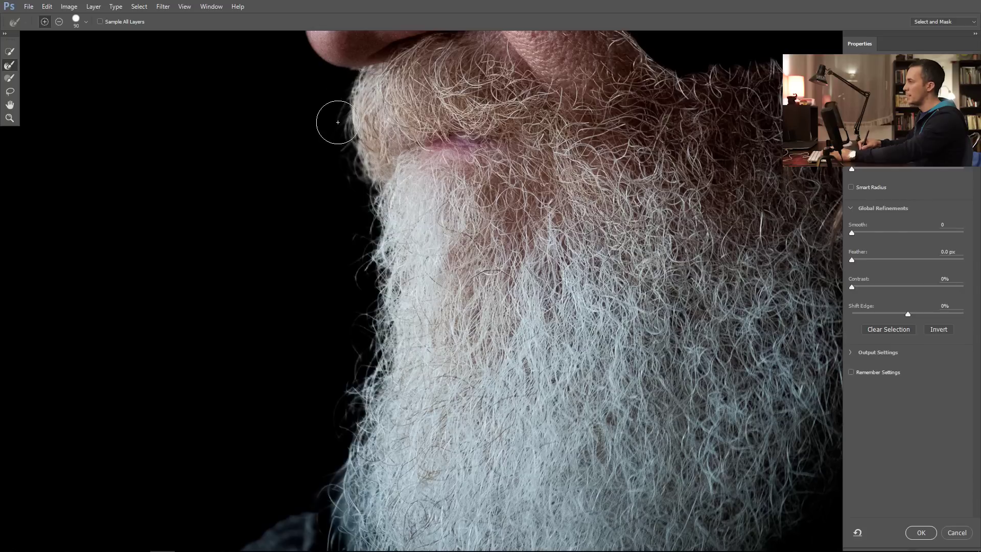
pyautogui.moveTo(387, 283); pyautogui.dragTo(385, 295)
pyautogui.moveTo(367, 261)
pyautogui.mouseDown()
pyautogui.moveTo(337, 145)
pyautogui.moveTo(338, 155)
pyautogui.moveTo(348, 198)
pyautogui.moveTo(347, 144)
pyautogui.moveTo(353, 230)
pyautogui.moveTo(340, 105)
pyautogui.mouseUp()
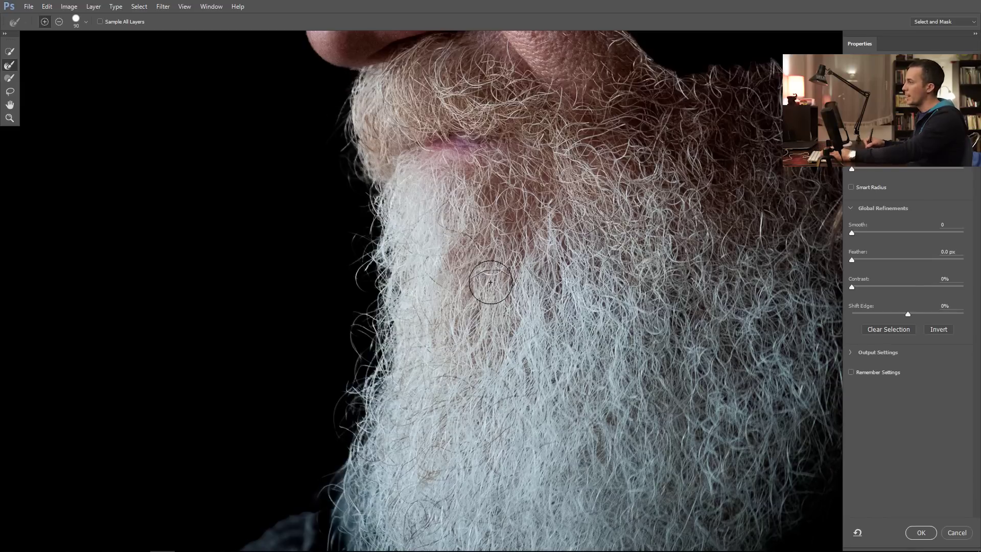
pyautogui.click(921, 532)
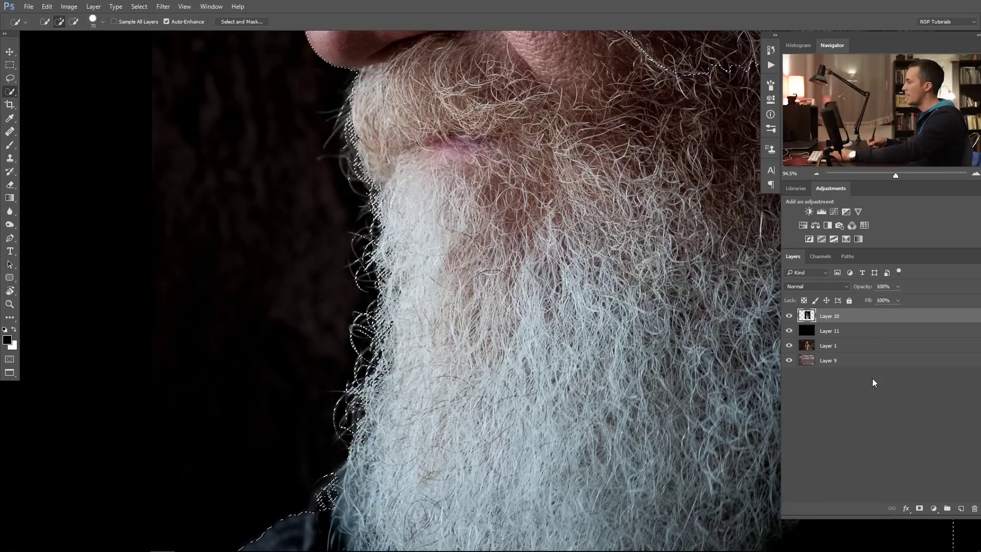
pyautogui.click(918, 508)
# - Examine the fine hairs along the edge of the masked beard against the black background
pyautogui.scroll(-5, 543, 375)
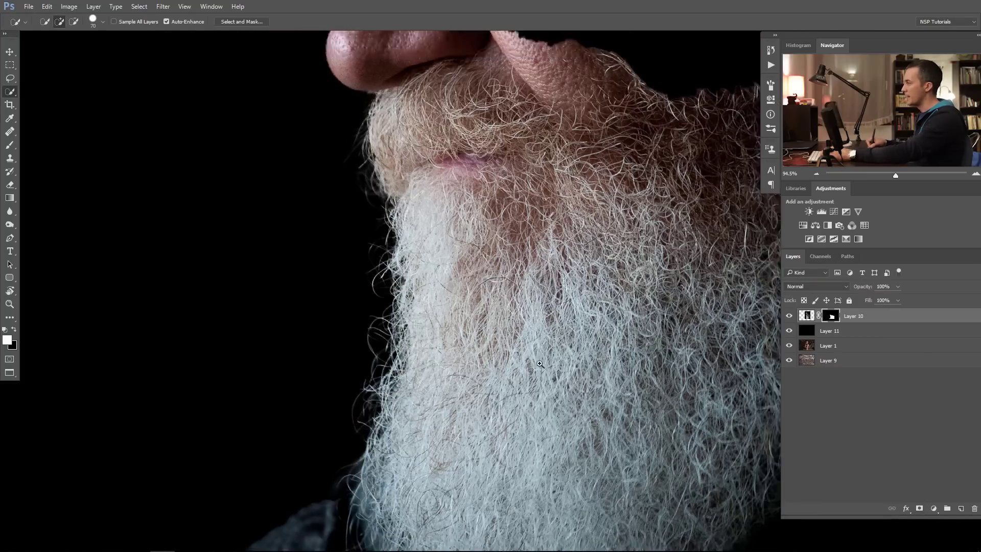
pyautogui.press('v')
pyautogui.moveTo(517, 370); pyautogui.dragTo(486, 405)
pyautogui.scroll(5, 453, 375)
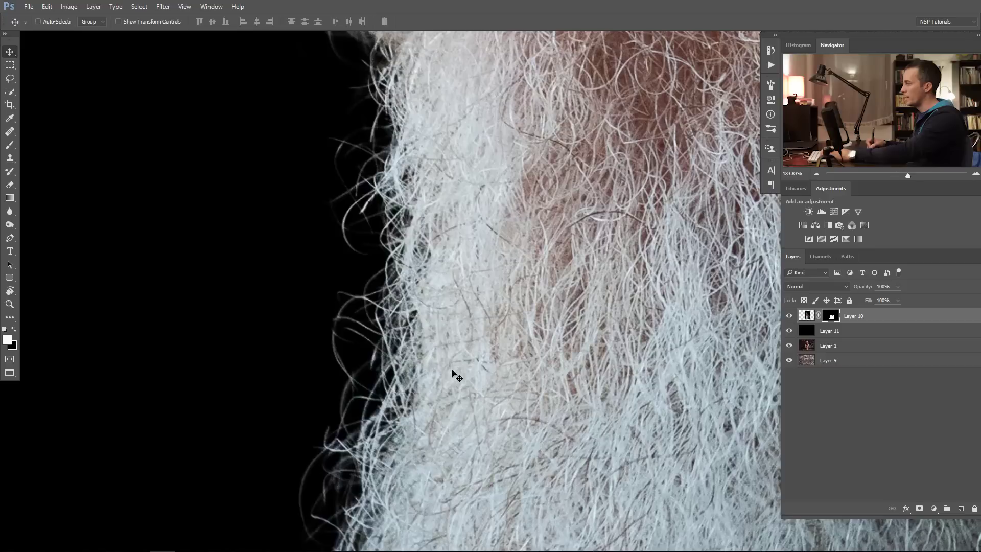
pyautogui.moveTo(464, 358); pyautogui.dragTo(452, 332)
pyautogui.scroll(-7, 363, 129)
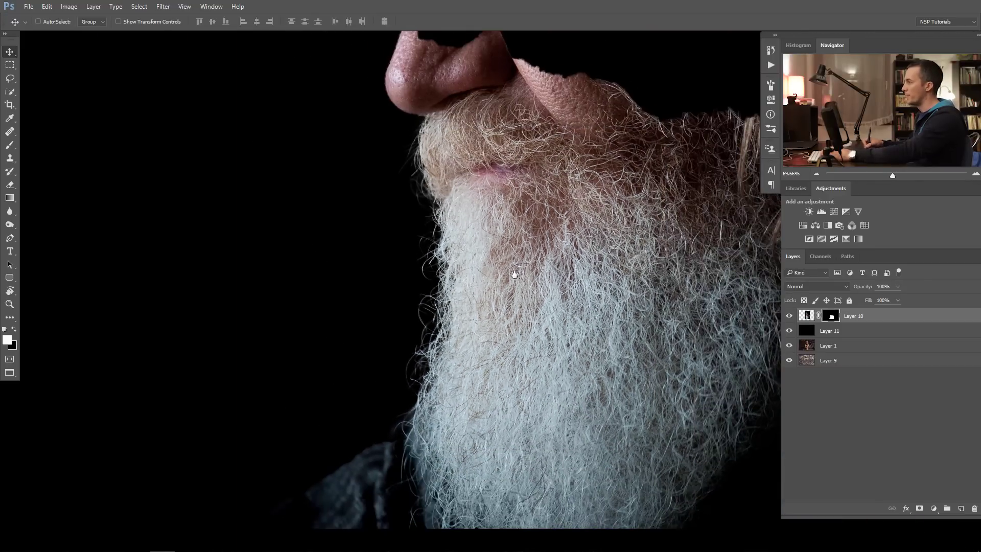
pyautogui.moveTo(514, 274); pyautogui.dragTo(437, 274)
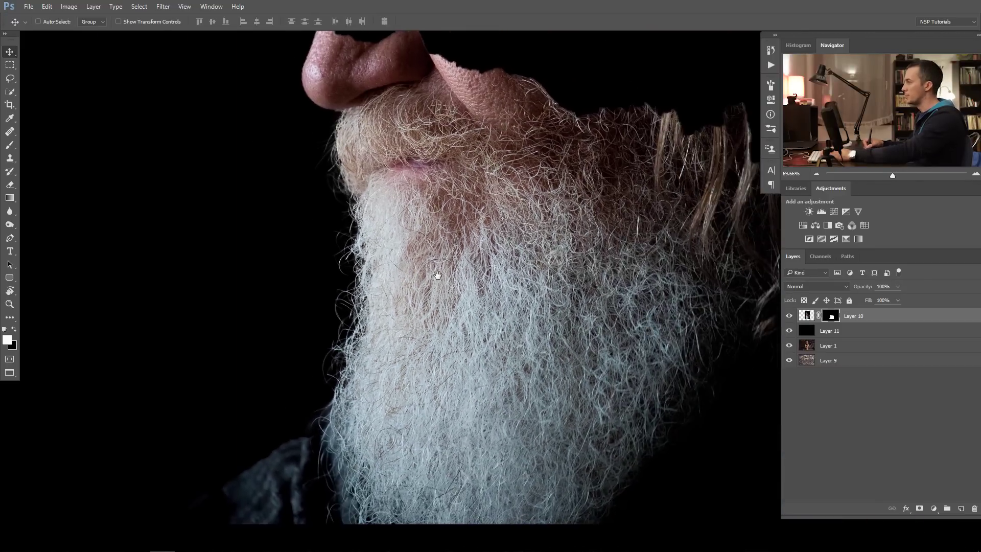
pyautogui.moveTo(422, 306)
pyautogui.mouseDown()
pyautogui.moveTo(401, 285)
pyautogui.moveTo(384, 308)
pyautogui.moveTo(413, 312)
pyautogui.moveTo(403, 282)
pyautogui.moveTo(425, 311)
pyautogui.mouseUp()
pyautogui.moveTo(449, 306); pyautogui.dragTo(433, 306)
pyautogui.scroll(-2, 433, 307)
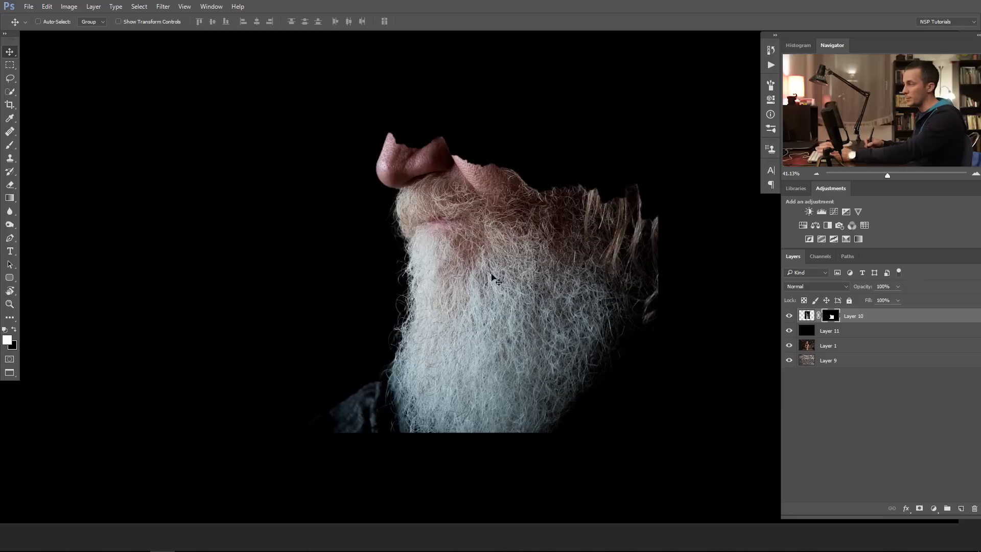
# - Delete the masked beard layer, Layer 10, and the black-filled Layer 11
pyautogui.keyDown('shift'); pyautogui.click(809, 330); pyautogui.keyUp('shift')
pyautogui.press('Delete')
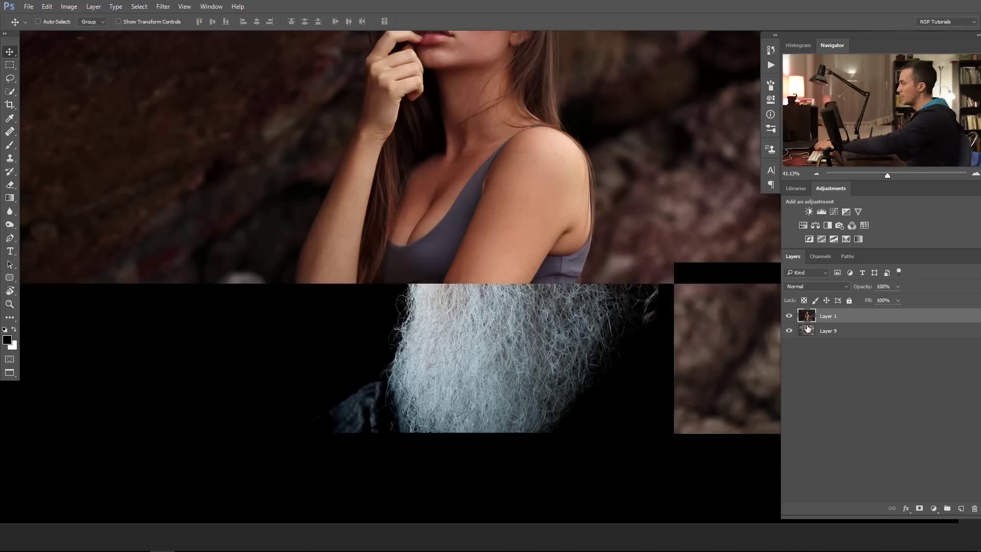
# - Select the woman's hair, face, neck and chest on Layer 1 with the Quick Selection tool
pyautogui.moveTo(388, 241); pyautogui.dragTo(381, 430)
pyautogui.moveTo(406, 210)
pyautogui.mouseDown()
pyautogui.moveTo(435, 210)
pyautogui.moveTo(402, 253)
pyautogui.moveTo(411, 207)
pyautogui.mouseUp()
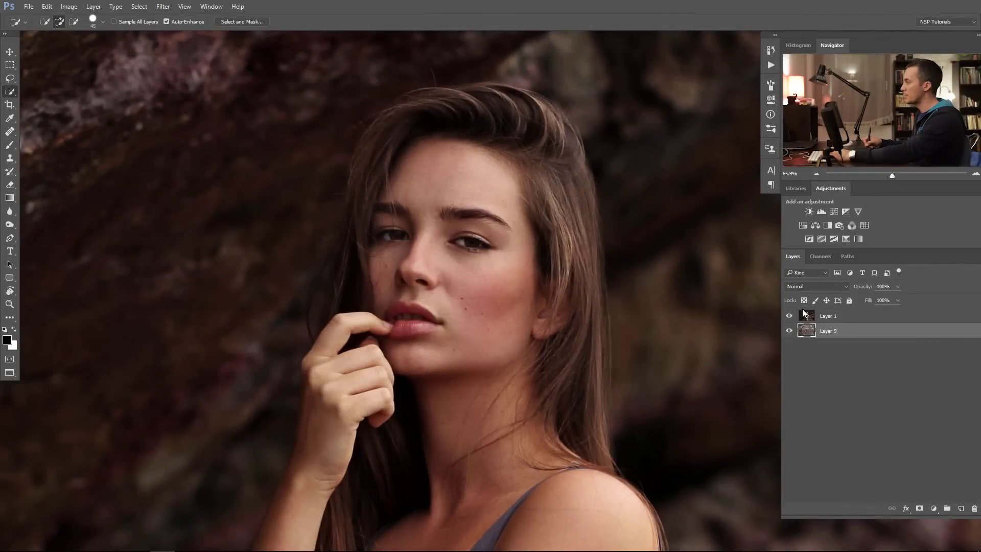
pyautogui.hotkey('alt', ']')
pyautogui.moveTo(492, 96)
pyautogui.mouseDown()
pyautogui.moveTo(534, 108)
pyautogui.moveTo(568, 145)
pyautogui.mouseUp()
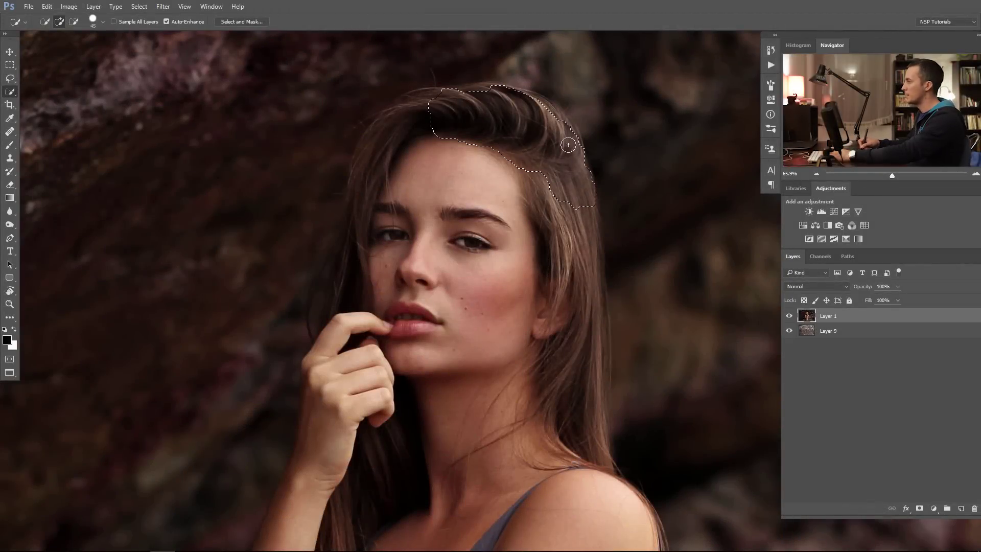
pyautogui.moveTo(398, 111)
pyautogui.mouseDown()
pyautogui.moveTo(372, 147)
pyautogui.moveTo(364, 200)
pyautogui.mouseUp()
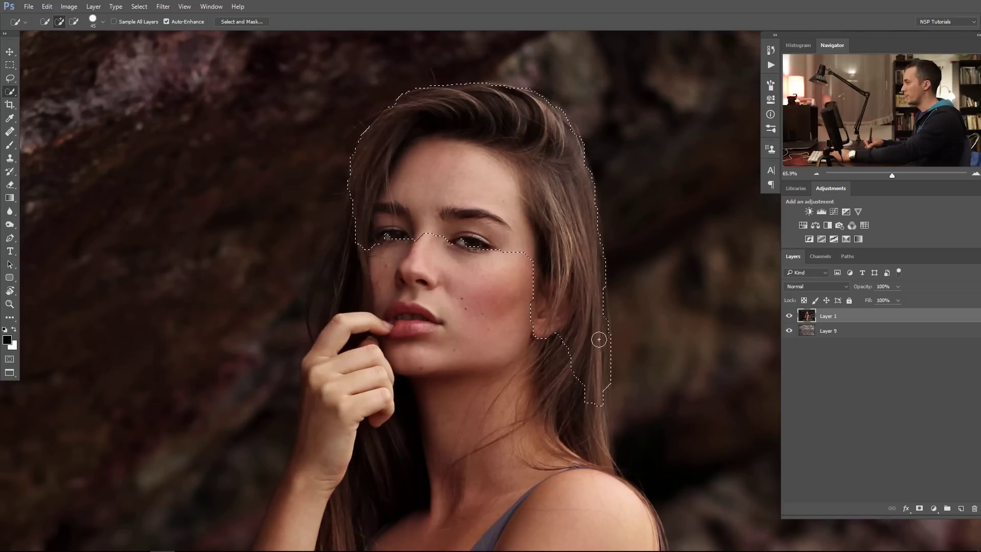
pyautogui.moveTo(598, 340); pyautogui.dragTo(599, 424)
pyautogui.moveTo(596, 461)
pyautogui.mouseDown()
pyautogui.moveTo(546, 465)
pyautogui.moveTo(514, 442)
pyautogui.mouseUp()
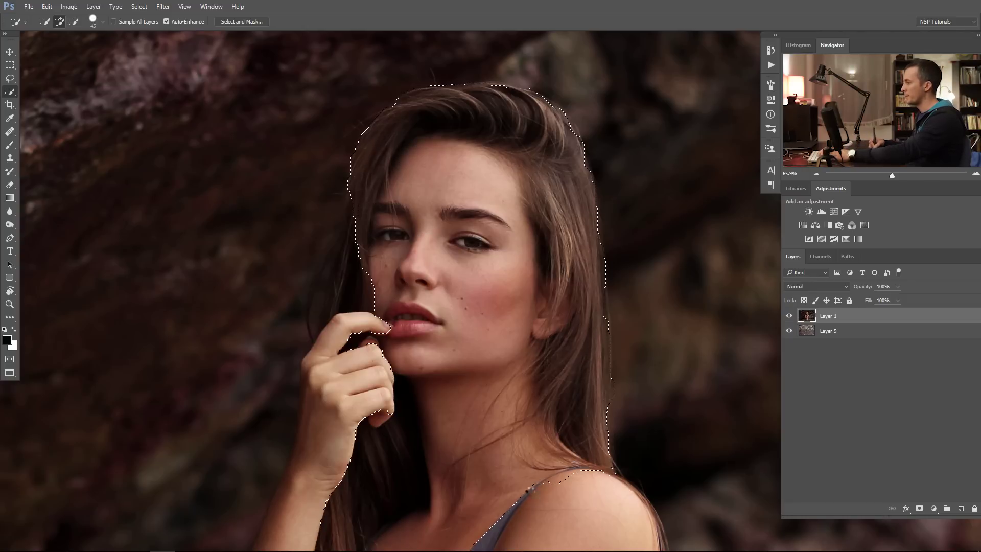
# - Extend the selection over the woman's shoulder, near arm, top and torso down to the photo's lower edge
pyautogui.moveTo(483, 357); pyautogui.dragTo(373, 61)
pyautogui.moveTo(453, 180)
pyautogui.mouseDown()
pyautogui.moveTo(519, 199)
pyautogui.moveTo(533, 246)
pyautogui.mouseUp()
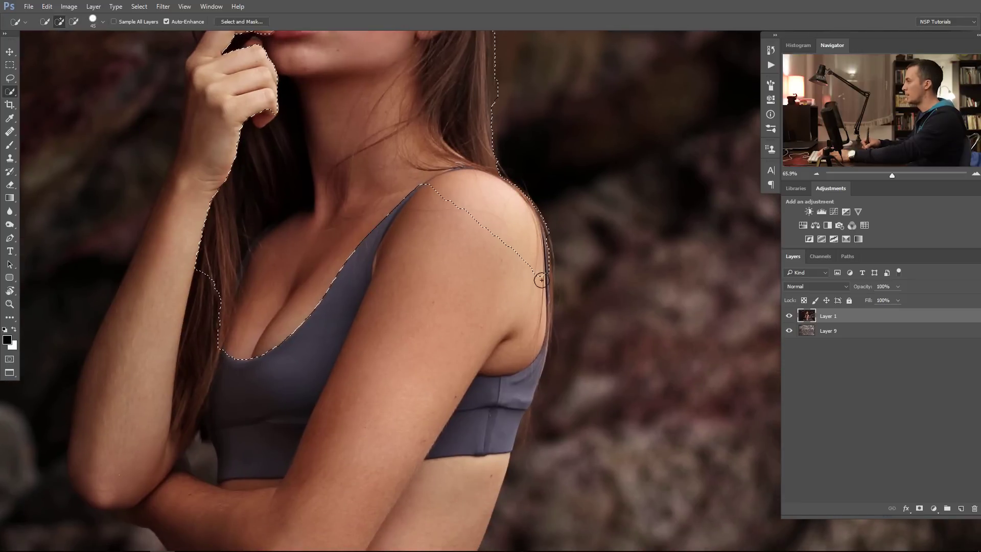
pyautogui.moveTo(542, 280); pyautogui.dragTo(536, 356)
pyautogui.moveTo(521, 397)
pyautogui.mouseDown()
pyautogui.moveTo(452, 530)
pyautogui.moveTo(476, 239)
pyautogui.moveTo(489, 158)
pyautogui.mouseUp()
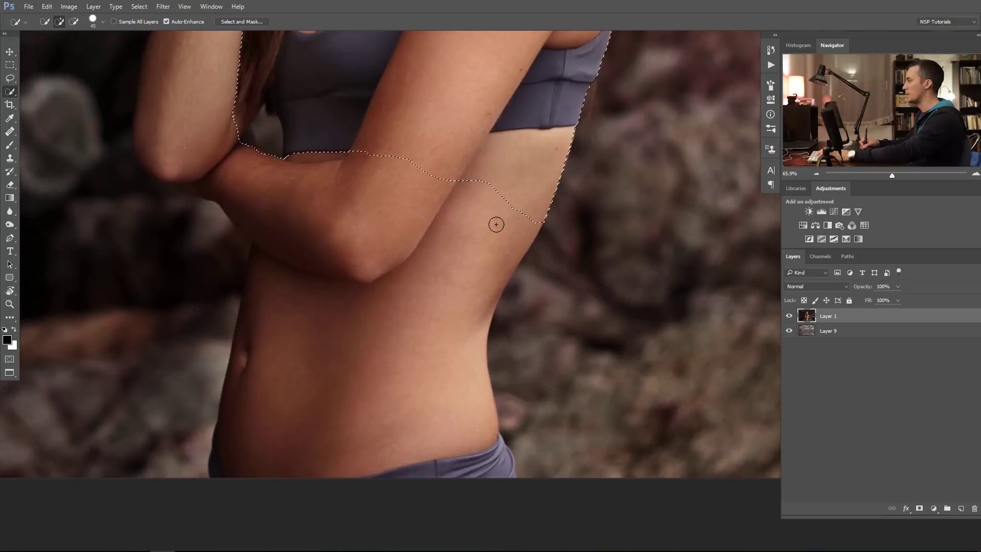
pyautogui.moveTo(495, 223)
pyautogui.mouseDown()
pyautogui.moveTo(458, 320)
pyautogui.moveTo(458, 365)
pyautogui.mouseUp()
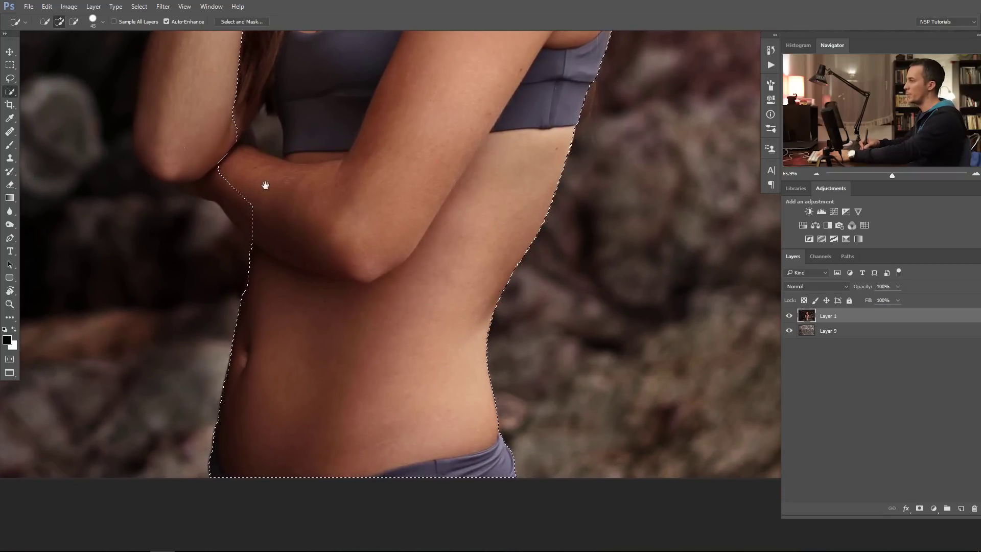
# - Add the woman's far elbow and lower arm to the selection and trim off the background beneath the crossed forearm
pyautogui.moveTo(262, 186); pyautogui.dragTo(329, 256)
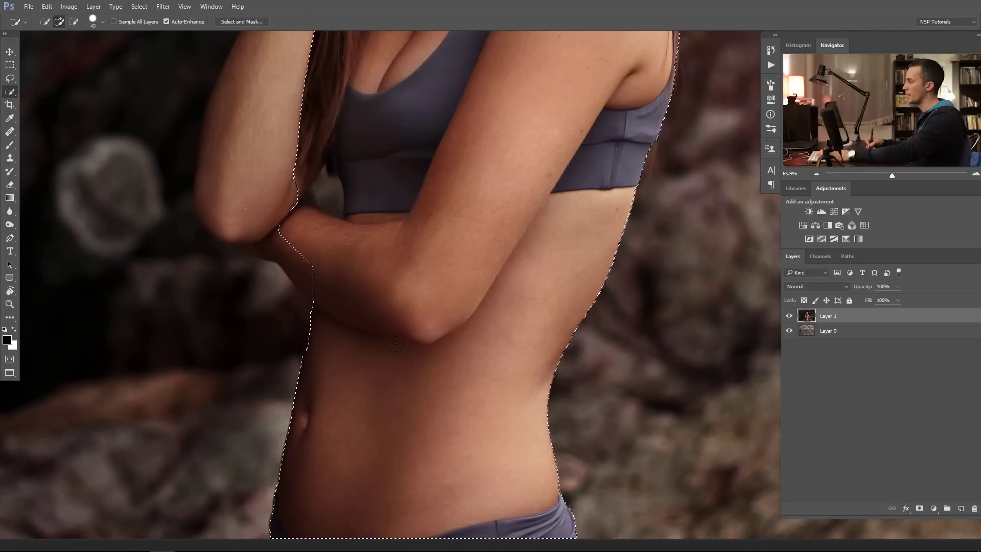
pyautogui.moveTo(287, 267)
pyautogui.mouseDown()
pyautogui.moveTo(354, 338)
pyautogui.moveTo(337, 312)
pyautogui.moveTo(300, 304)
pyautogui.moveTo(258, 256)
pyautogui.moveTo(259, 268)
pyautogui.moveTo(268, 294)
pyautogui.moveTo(259, 259)
pyautogui.moveTo(277, 167)
pyautogui.moveTo(323, 97)
pyautogui.mouseUp()
pyautogui.moveTo(310, 146); pyautogui.dragTo(298, 202)
pyautogui.moveTo(308, 433); pyautogui.dragTo(346, 433)
pyautogui.press('alt')
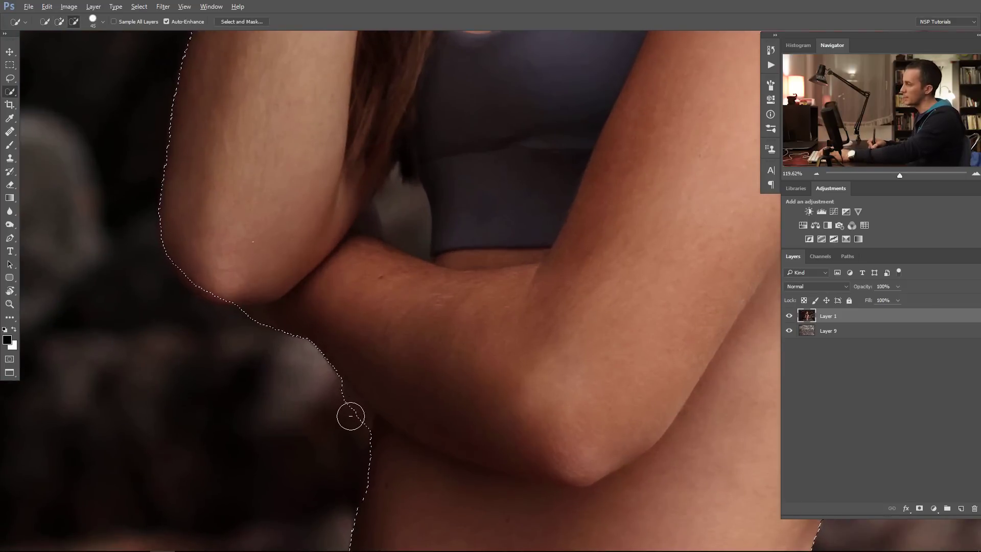
pyautogui.moveTo(332, 391); pyautogui.dragTo(353, 414)
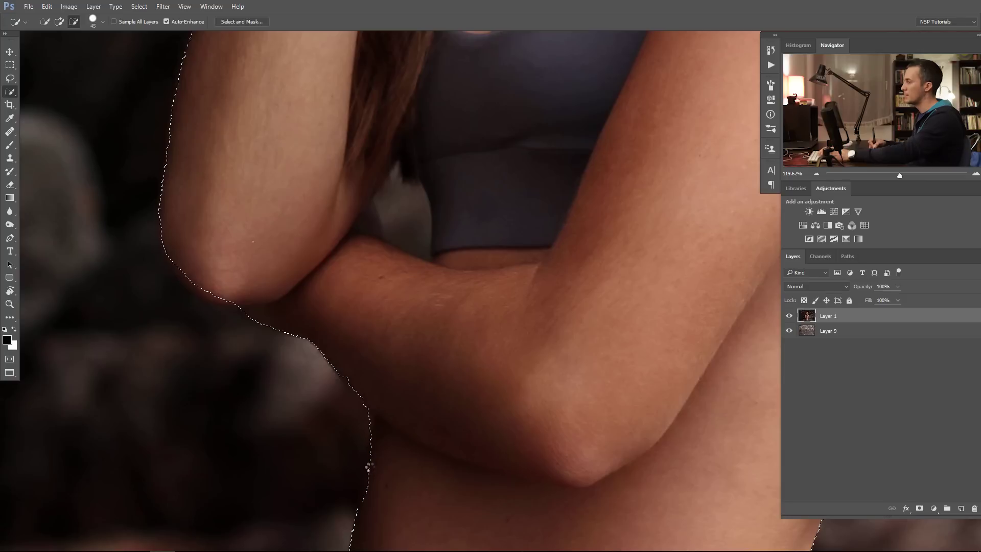
pyautogui.press('space')
# - Subtract the small patch of background enclosed between the raised arm, the top and the crossed forearm from the selection
pyautogui.moveTo(245, 134); pyautogui.dragTo(291, 378)
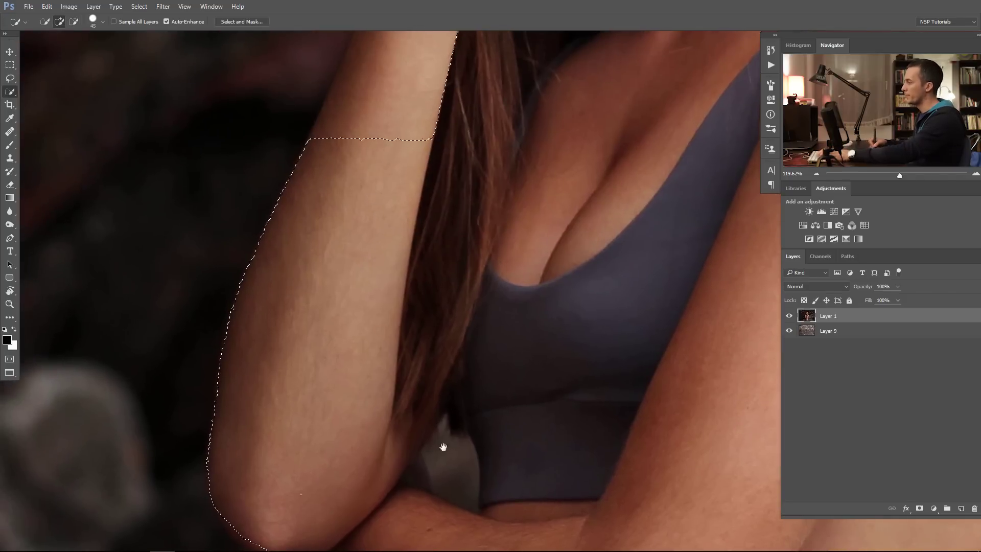
pyautogui.moveTo(442, 446); pyautogui.dragTo(396, 329)
pyautogui.keyDown('alt'); pyautogui.click(410, 341); pyautogui.keyUp('alt')
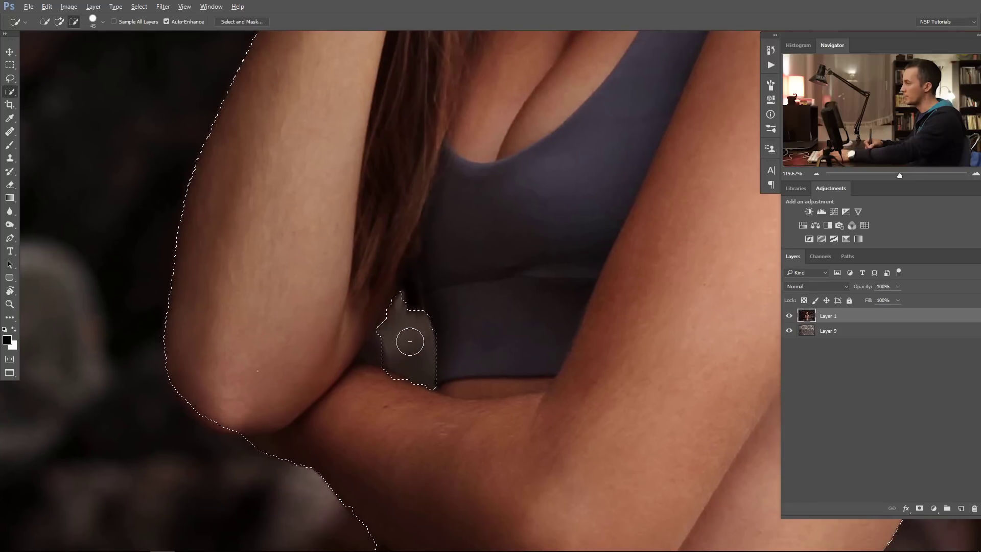
# - Add the raised arm's upper forearm, the wrist and the hand at the woman's mouth to the selection
pyautogui.scroll(5, 318, 401)
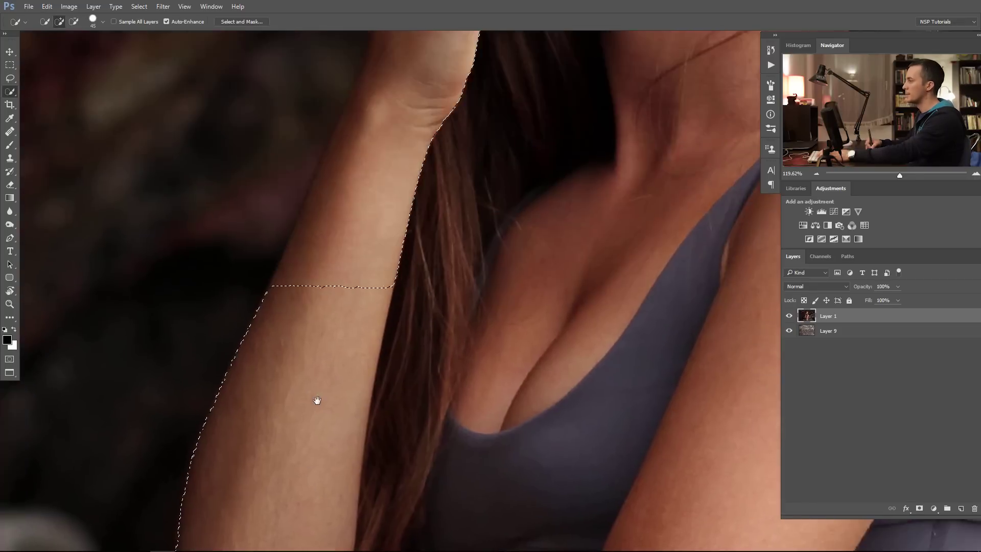
pyautogui.moveTo(315, 246)
pyautogui.mouseDown()
pyautogui.moveTo(368, 124)
pyautogui.moveTo(434, 66)
pyautogui.moveTo(408, 107)
pyautogui.mouseUp()
pyautogui.scroll(4, 366, 208)
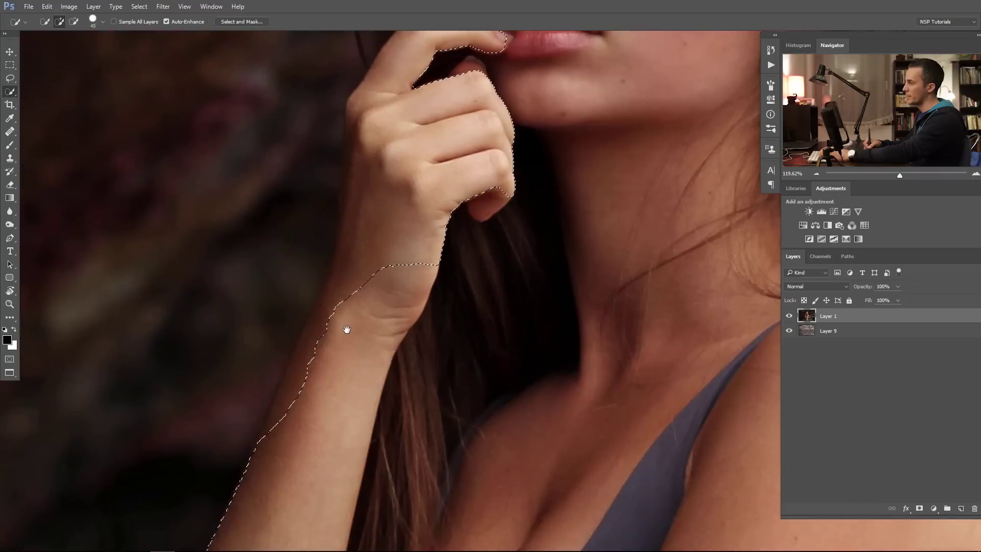
pyautogui.moveTo(300, 380)
pyautogui.mouseDown()
pyautogui.moveTo(362, 230)
pyautogui.moveTo(359, 113)
pyautogui.moveTo(359, 160)
pyautogui.mouseUp()
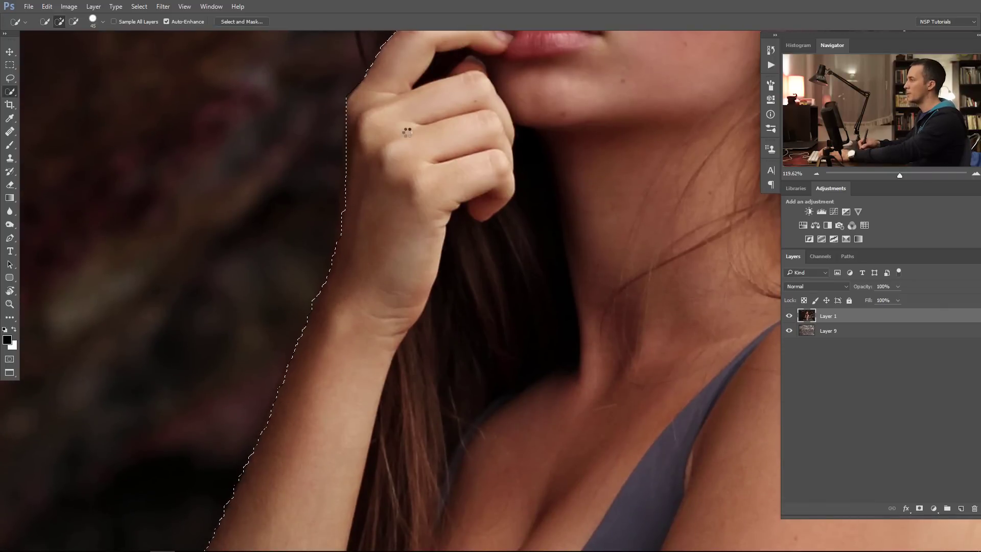
pyautogui.moveTo(399, 138); pyautogui.dragTo(323, 385)
pyautogui.moveTo(388, 267)
pyautogui.mouseDown()
pyautogui.moveTo(392, 281)
pyautogui.moveTo(392, 264)
pyautogui.mouseUp()
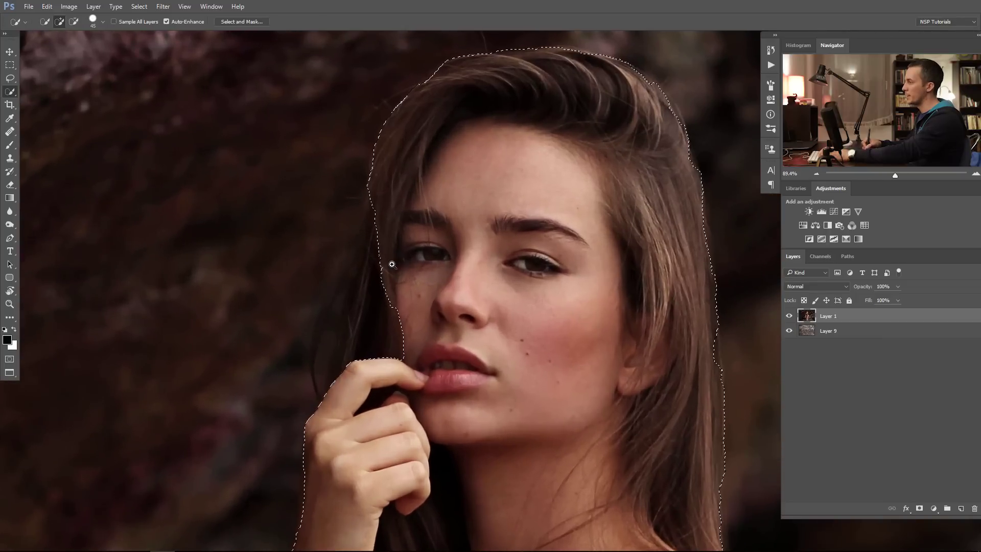
# - Extend the selection with a 15 px brush over the faint loose strands beside the cheek, above the raised hand
pyautogui.scroll(5, 391, 264)
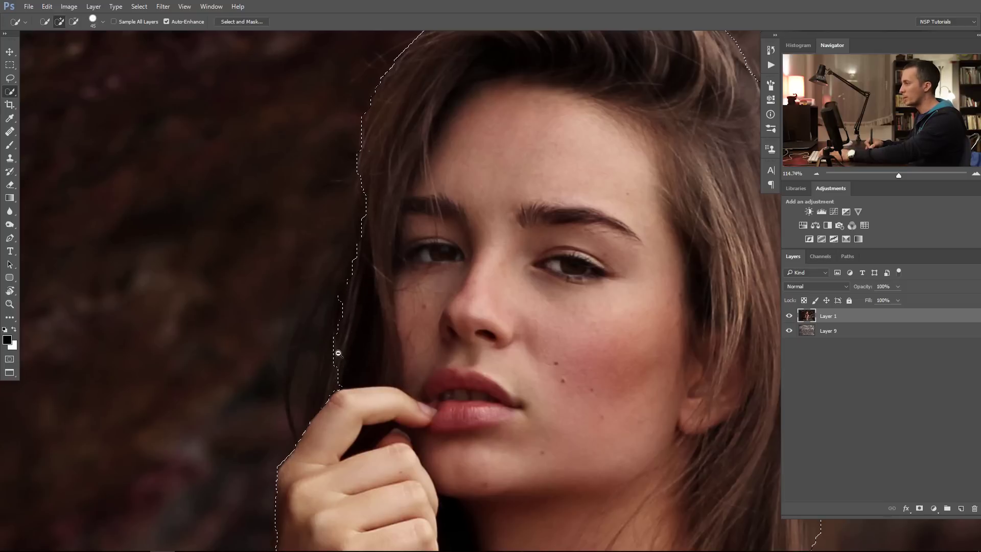
pyautogui.scroll(1, 338, 352)
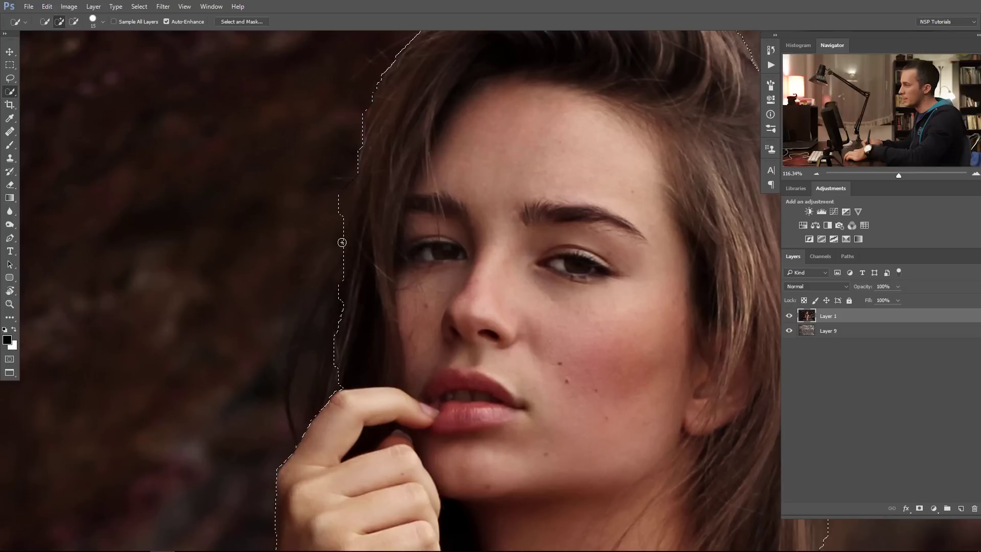
pyautogui.moveTo(326, 279); pyautogui.dragTo(304, 339)
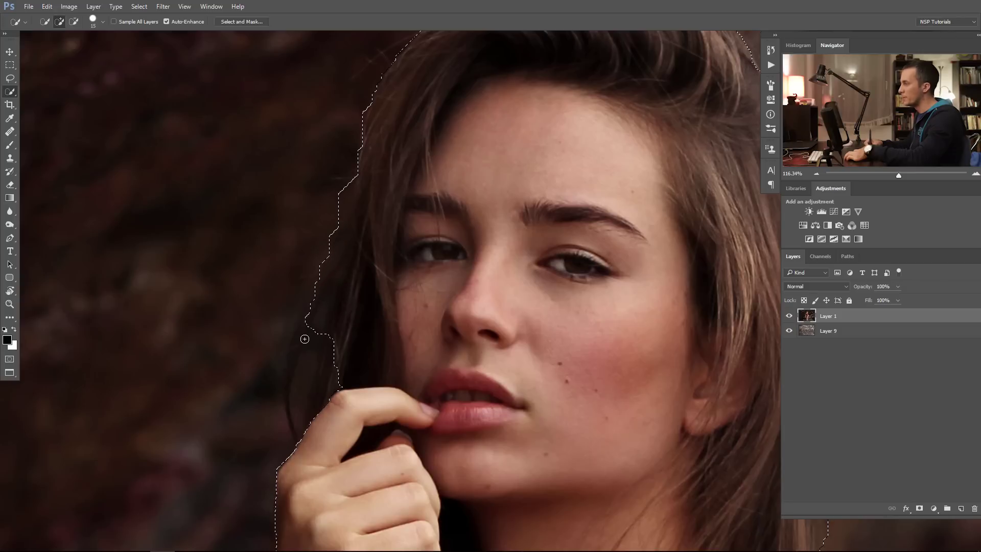
pyautogui.moveTo(294, 373)
pyautogui.mouseDown()
pyautogui.moveTo(292, 414)
pyautogui.moveTo(307, 404)
pyautogui.moveTo(304, 357)
pyautogui.mouseUp()
pyautogui.moveTo(280, 434); pyautogui.dragTo(291, 416)
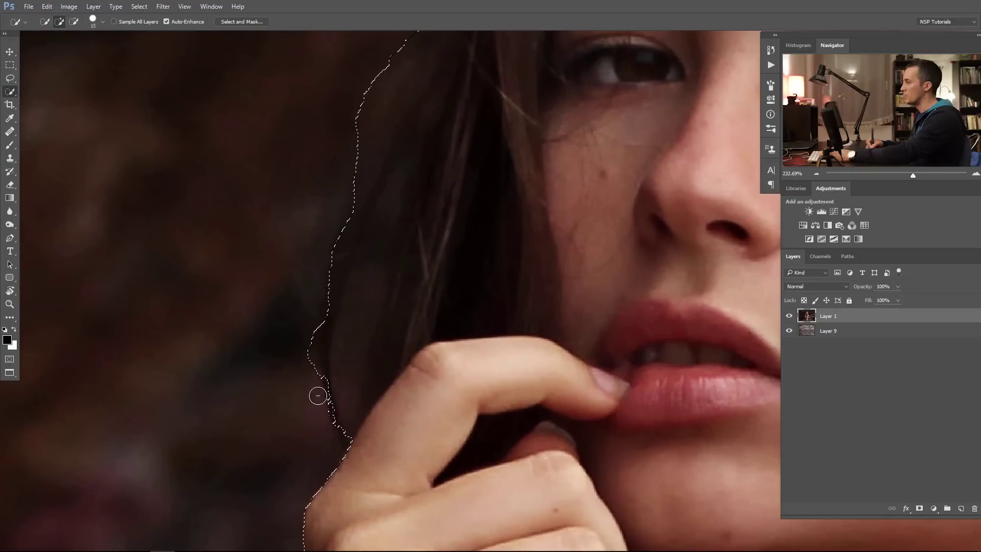
# - Subtract the faint strands and background beside the cheek from the selection, following the edge of the denser hair down to the hand
pyautogui.moveTo(318, 393)
pyautogui.mouseDown()
pyautogui.moveTo(323, 436)
pyautogui.moveTo(348, 385)
pyautogui.moveTo(379, 196)
pyautogui.moveTo(341, 286)
pyautogui.moveTo(337, 375)
pyautogui.mouseUp()
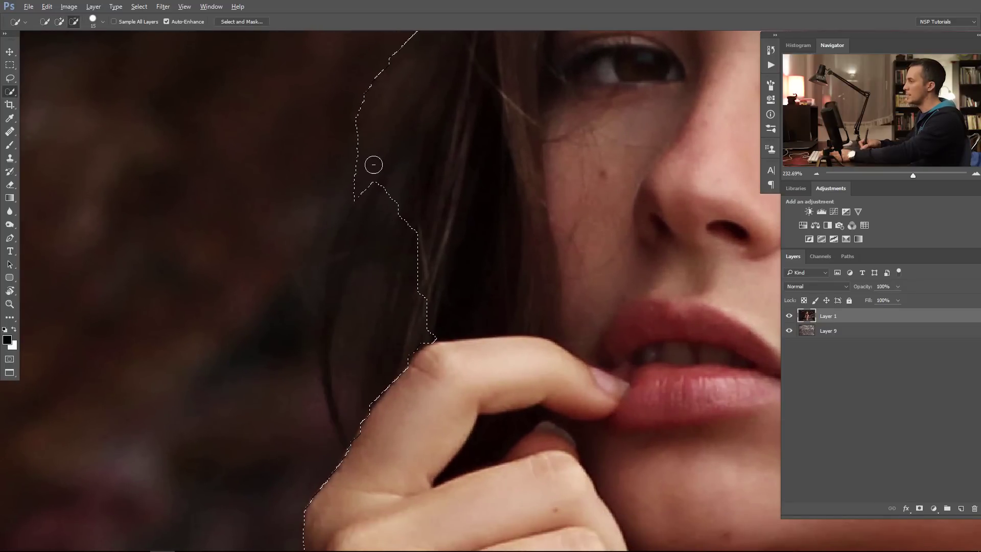
pyautogui.moveTo(373, 165)
pyautogui.mouseDown()
pyautogui.moveTo(382, 106)
pyautogui.moveTo(407, 49)
pyautogui.moveTo(366, 134)
pyautogui.moveTo(389, 118)
pyautogui.moveTo(390, 168)
pyautogui.moveTo(414, 126)
pyautogui.mouseUp()
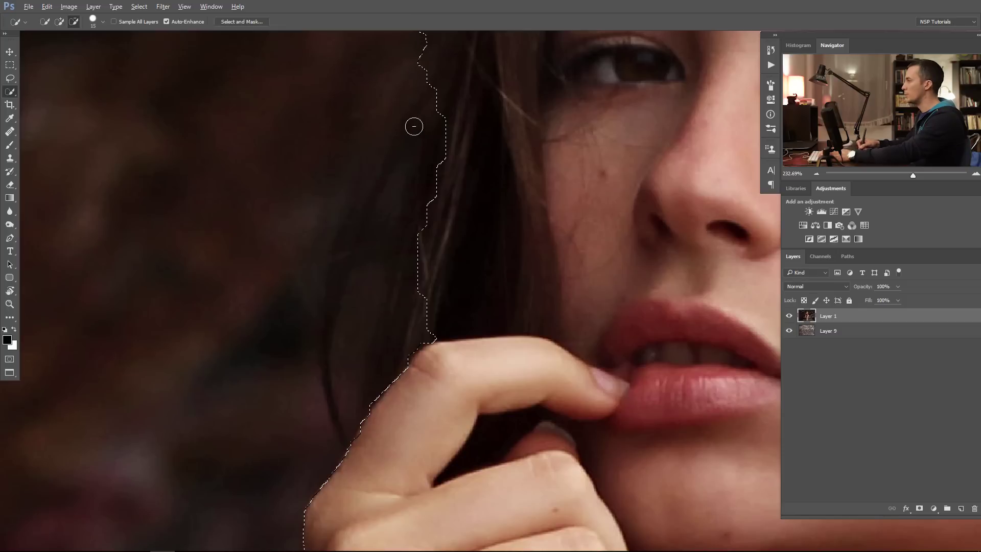
pyautogui.scroll(-6, 319, 411)
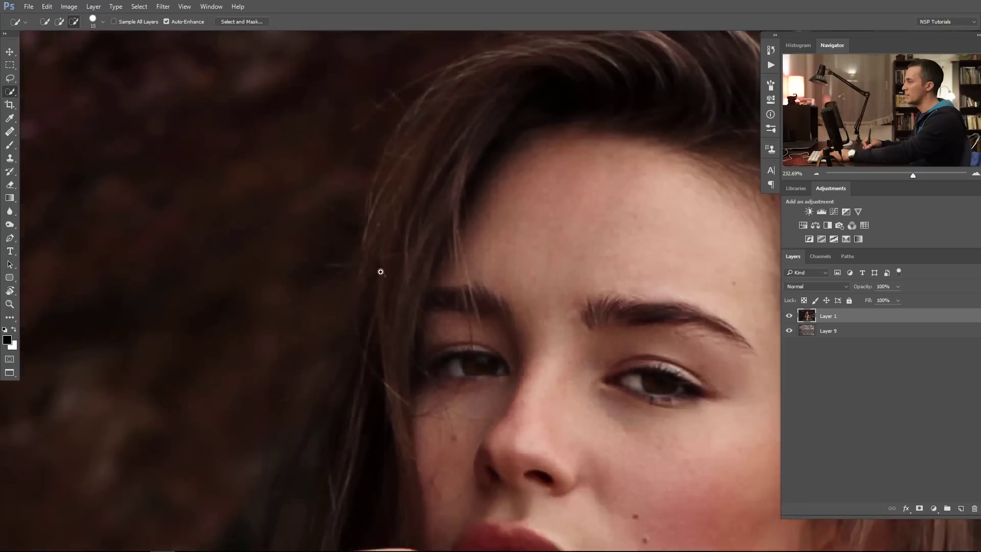
pyautogui.press(']')
pyautogui.press(']')
pyautogui.press(']')
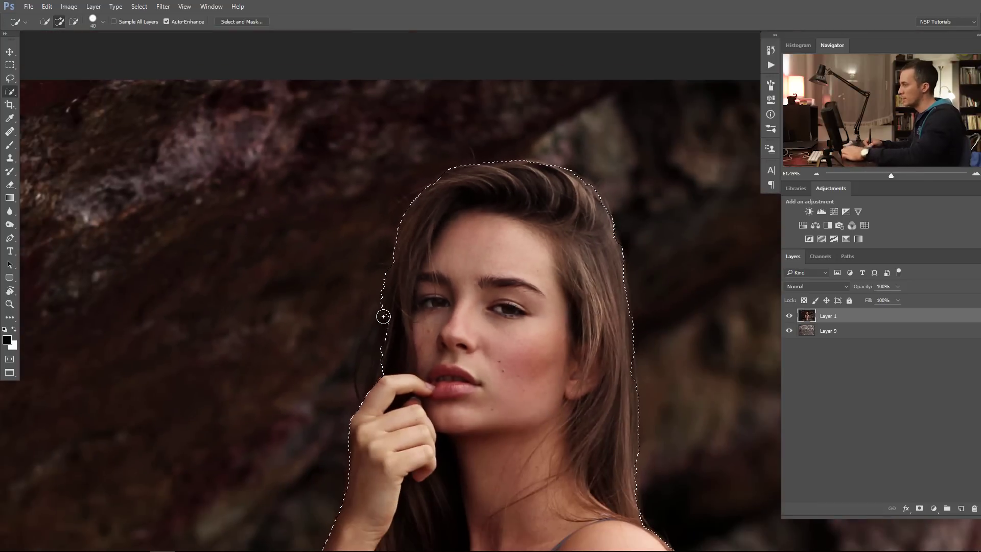
pyautogui.press('alt')
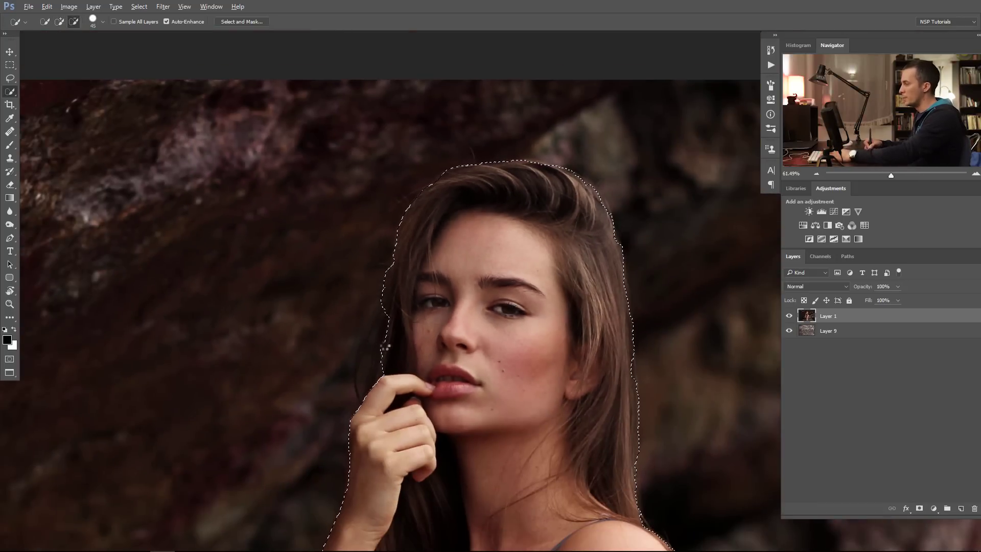
pyautogui.scroll(2, 386, 347)
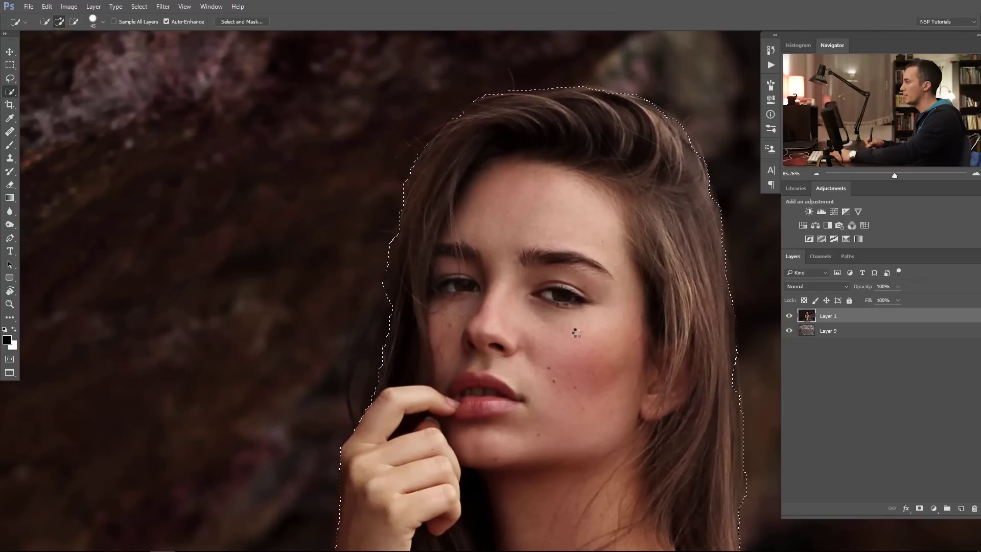
# - Add a layer mask to Layer 1 from the selection of the woman
pyautogui.scroll(-4, 577, 333)
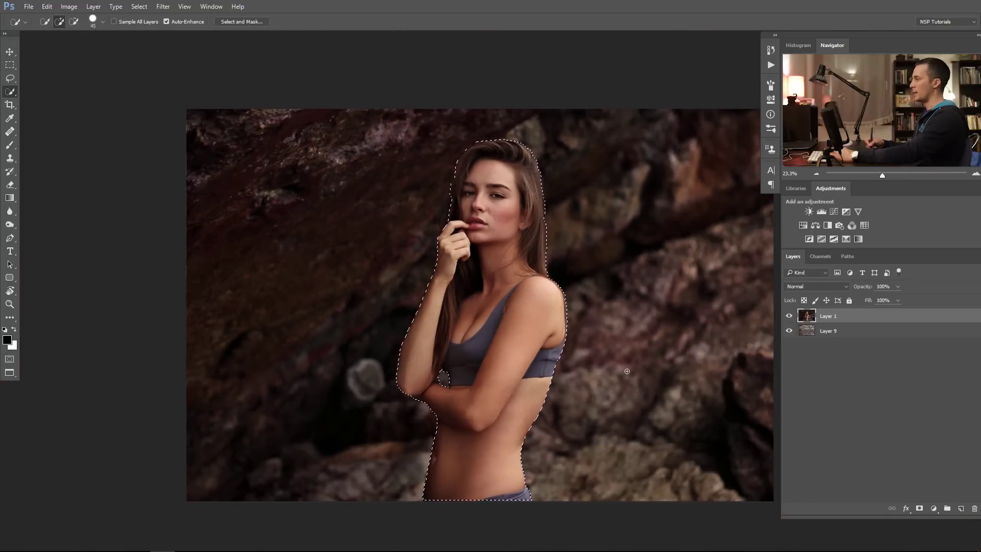
pyautogui.click(919, 509)
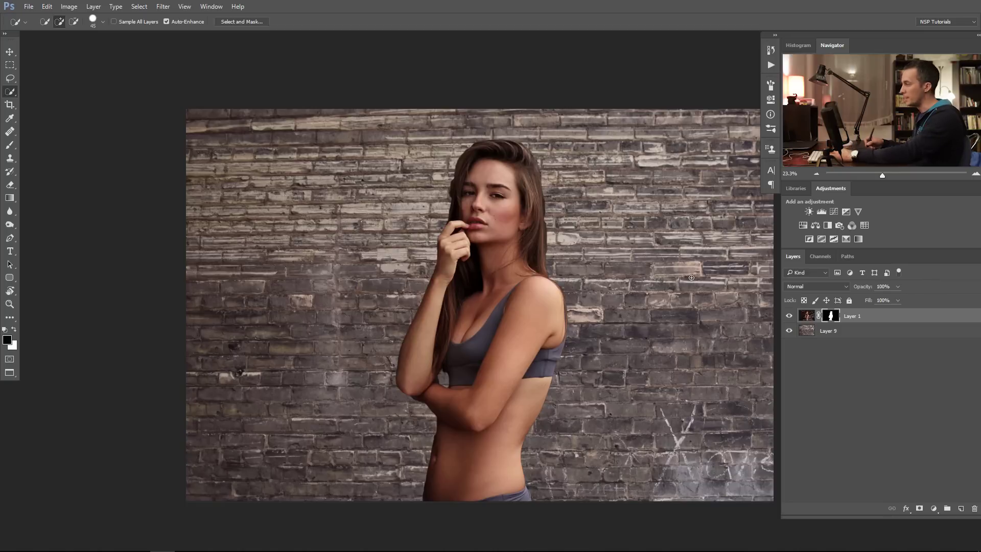
# - Darken the brick wall with a Curves adjustment layer above Layer 9, setting a curve point at input 158, output 100
pyautogui.click(827, 331)
pyautogui.click(935, 509)
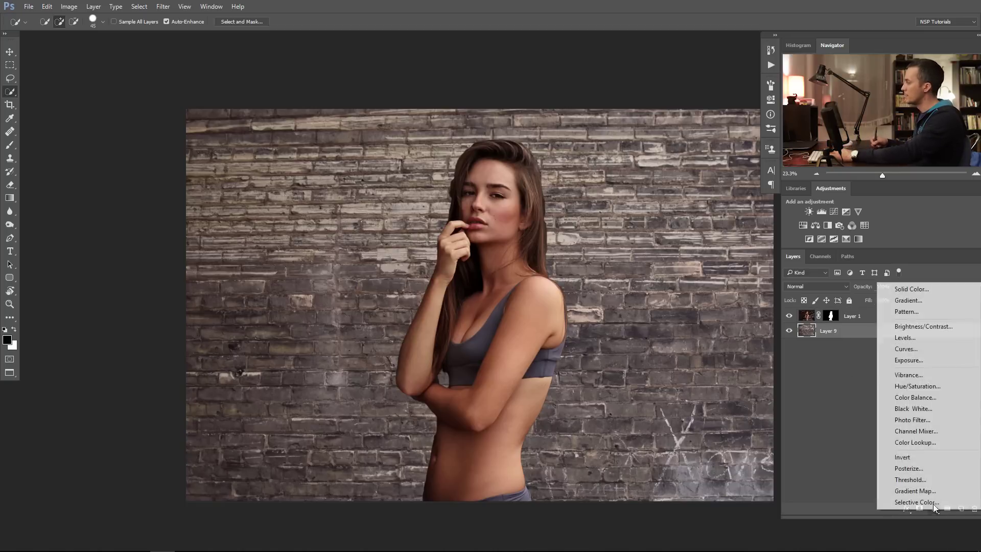
pyautogui.click(909, 349)
pyautogui.moveTo(678, 202); pyautogui.dragTo(692, 220)
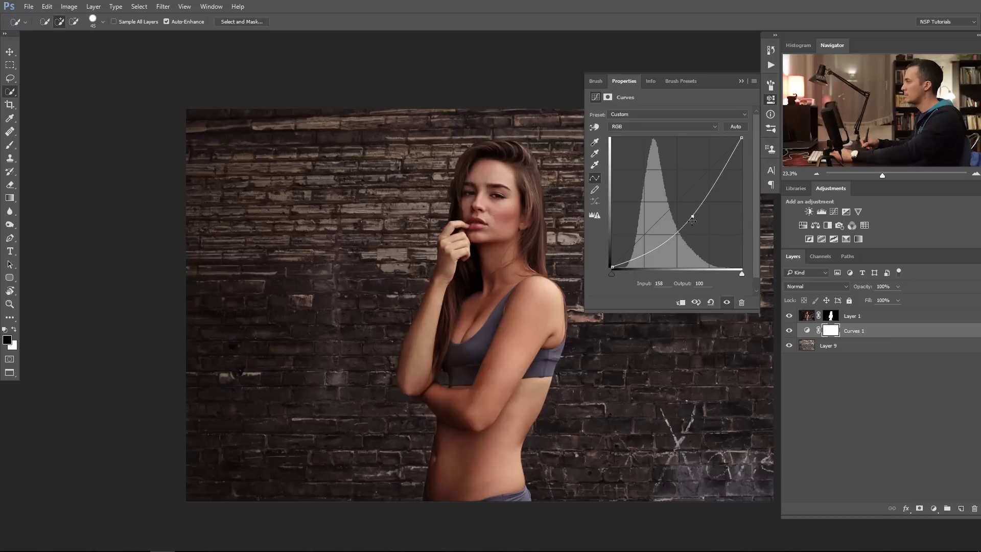
pyautogui.click(742, 81)
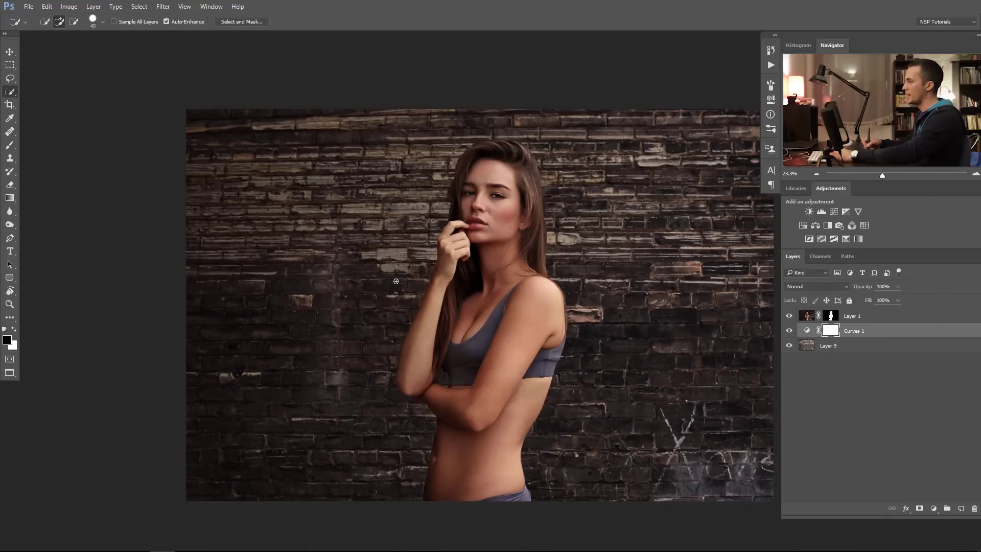
# - Draw a black-to-white linear gradient on the Curves 1 mask from the photo's right edge toward the woman, and select Layer 1
pyautogui.click(11, 200)
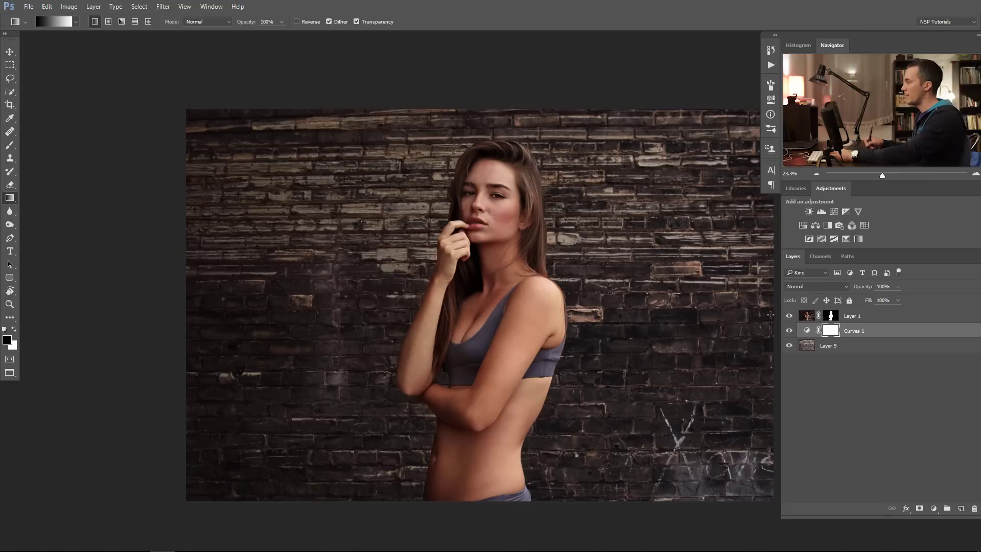
pyautogui.moveTo(775, 318); pyautogui.dragTo(438, 308)
pyautogui.moveTo(369, 310); pyautogui.dragTo(384, 320)
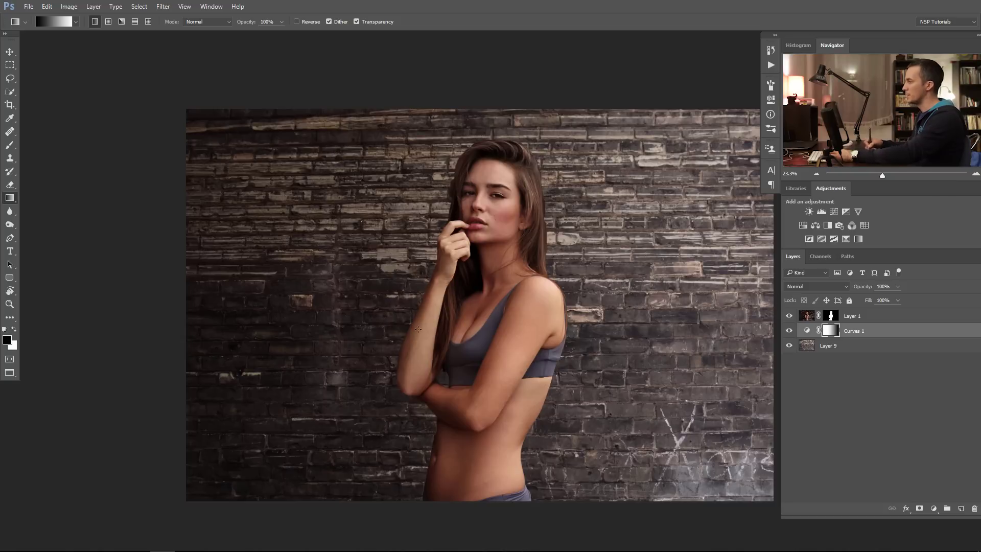
pyautogui.moveTo(533, 299); pyautogui.dragTo(552, 235)
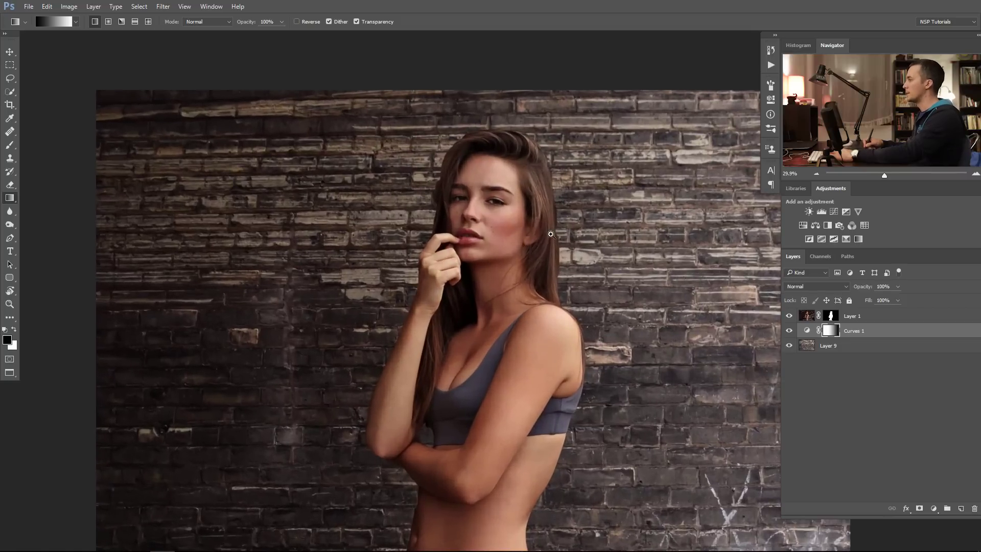
pyautogui.moveTo(571, 274); pyautogui.dragTo(541, 247)
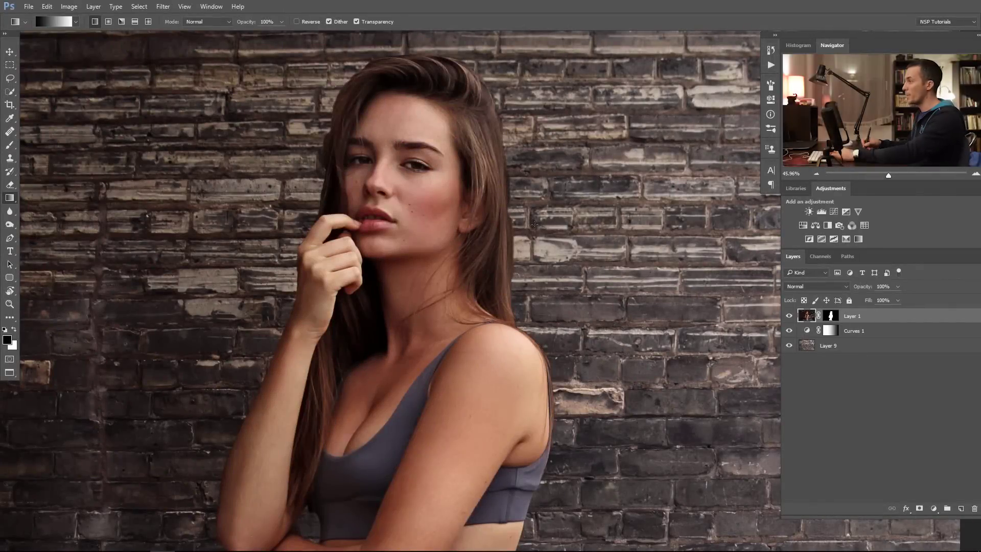
# - Create a new document 200 px wide and 200 px high at 72 pixels/inch with a white background
pyautogui.hotkey('ctrl', 'n')
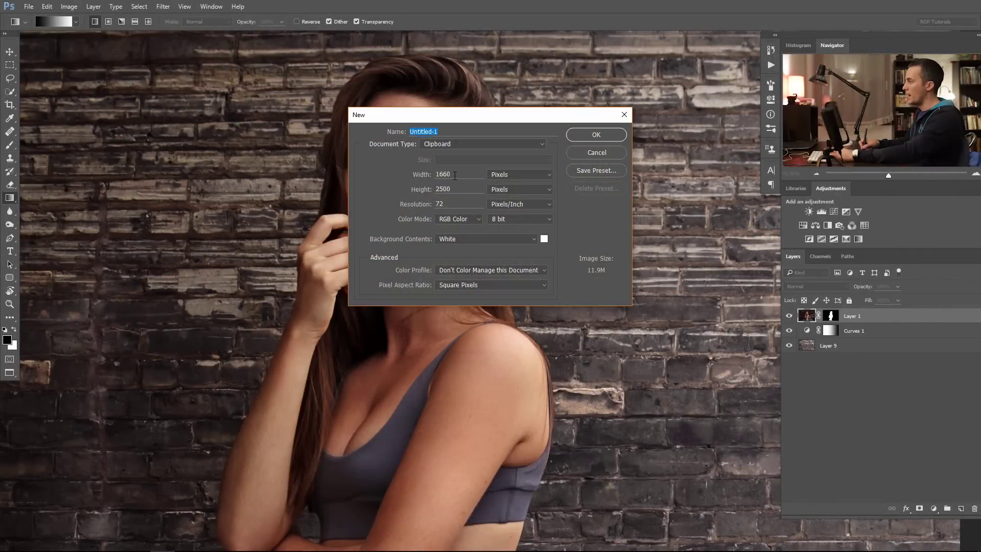
pyautogui.doubleClick(454, 175)
pyautogui.write('200')
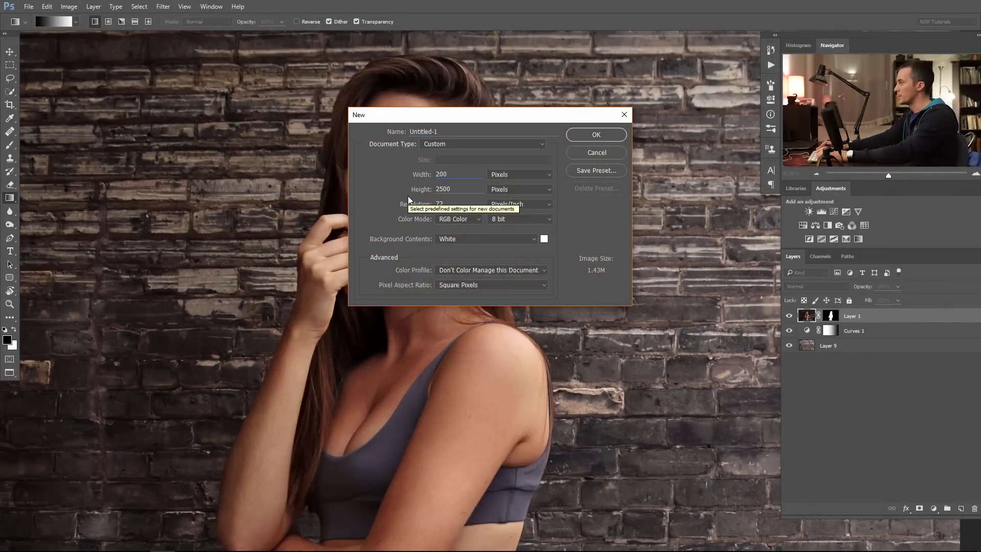
pyautogui.press('Tab')
pyautogui.write('200')
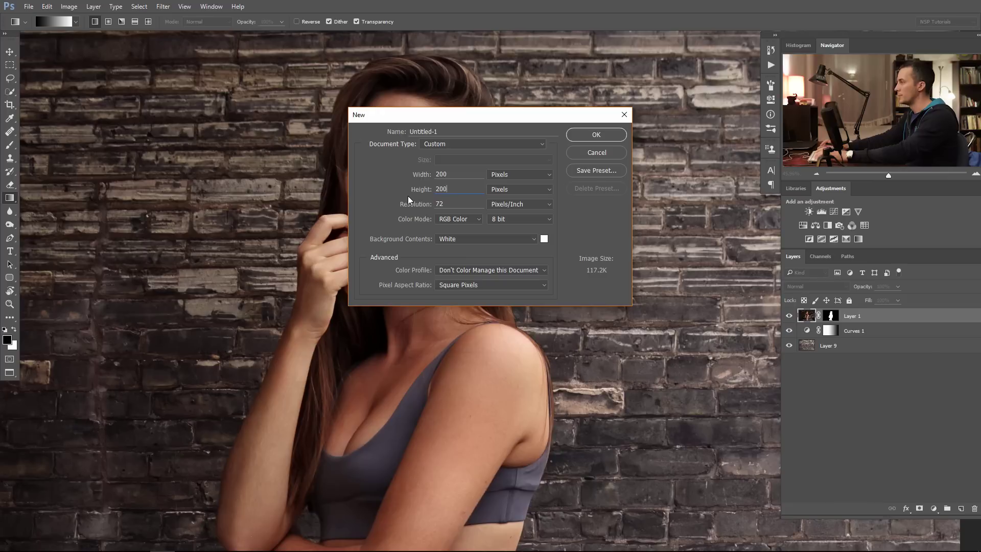
pyautogui.click(591, 134)
# - Paint a single black dab on the white canvas with the Brush tool at 39% opacity and size 20
pyautogui.moveTo(496, 293); pyautogui.dragTo(429, 269)
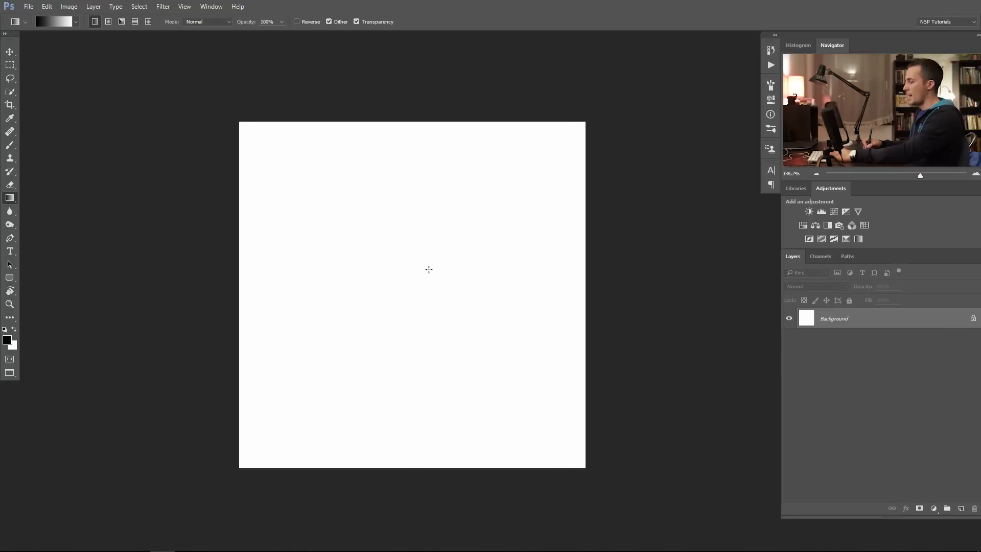
pyautogui.click(14, 161)
pyautogui.click(11, 147)
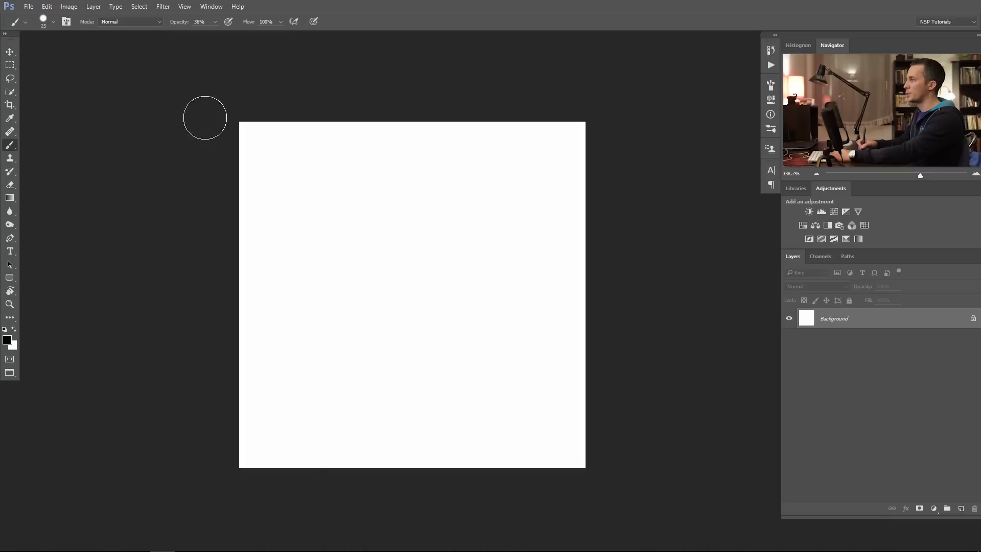
pyautogui.moveTo(180, 24); pyautogui.dragTo(178, 24)
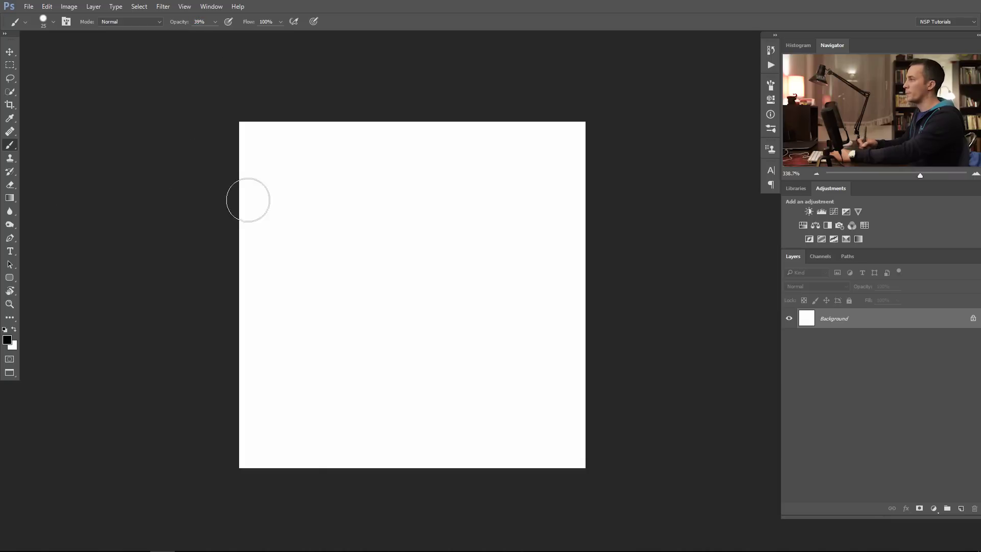
pyautogui.press('[')
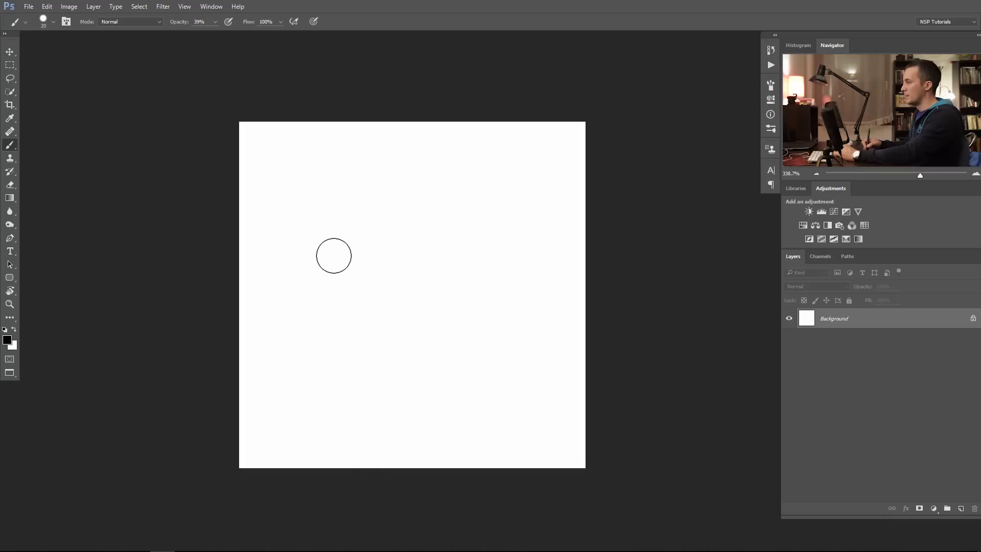
pyautogui.click(325, 251)
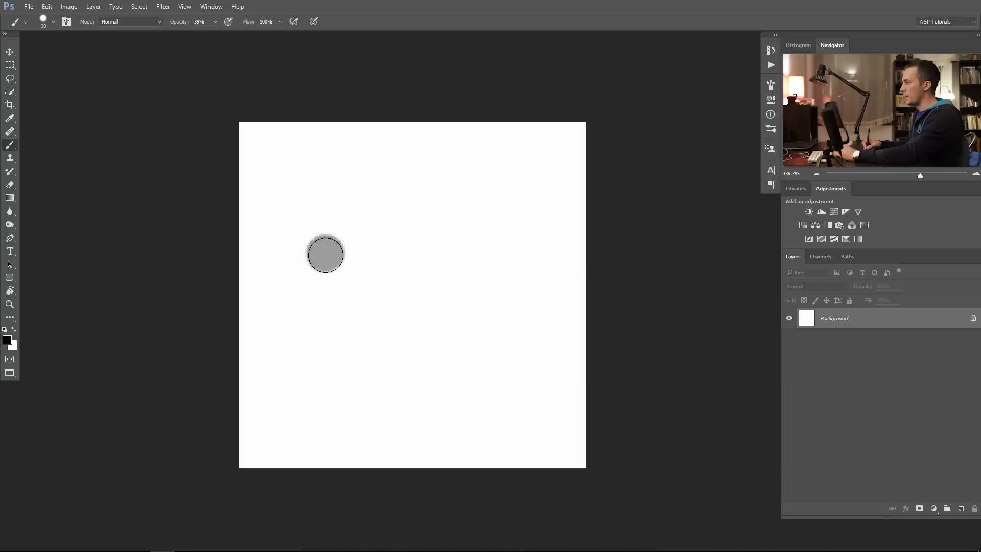
# - Paint five separate clusters of overlapping black dabs across the white canvas, varying the small brush size between them
pyautogui.press('[')
pyautogui.moveTo(332, 259)
pyautogui.mouseDown()
pyautogui.moveTo(311, 237)
pyautogui.moveTo(339, 236)
pyautogui.moveTo(318, 272)
pyautogui.moveTo(318, 253)
pyautogui.mouseUp()
pyautogui.press(']')
pyautogui.press('[')
pyautogui.moveTo(480, 228)
pyautogui.mouseDown()
pyautogui.moveTo(486, 221)
pyautogui.moveTo(477, 230)
pyautogui.moveTo(469, 218)
pyautogui.moveTo(482, 233)
pyautogui.moveTo(470, 235)
pyautogui.moveTo(476, 254)
pyautogui.mouseUp()
pyautogui.press(']')
pyautogui.press(']')
pyautogui.press('[')
pyautogui.moveTo(313, 373)
pyautogui.mouseDown()
pyautogui.moveTo(307, 404)
pyautogui.moveTo(305, 391)
pyautogui.moveTo(295, 404)
pyautogui.moveTo(290, 374)
pyautogui.moveTo(303, 390)
pyautogui.moveTo(310, 366)
pyautogui.moveTo(308, 389)
pyautogui.mouseUp()
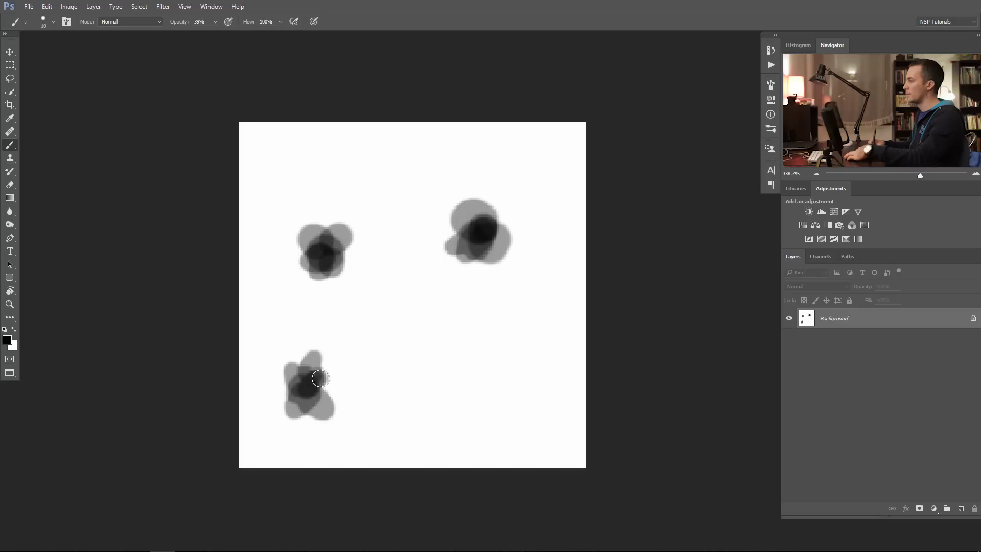
pyautogui.click(481, 371)
pyautogui.moveTo(482, 371); pyautogui.dragTo(492, 394)
pyautogui.moveTo(437, 327)
pyautogui.mouseDown()
pyautogui.moveTo(427, 317)
pyautogui.moveTo(414, 335)
pyautogui.moveTo(426, 327)
pyautogui.moveTo(411, 319)
pyautogui.moveTo(431, 338)
pyautogui.mouseUp()
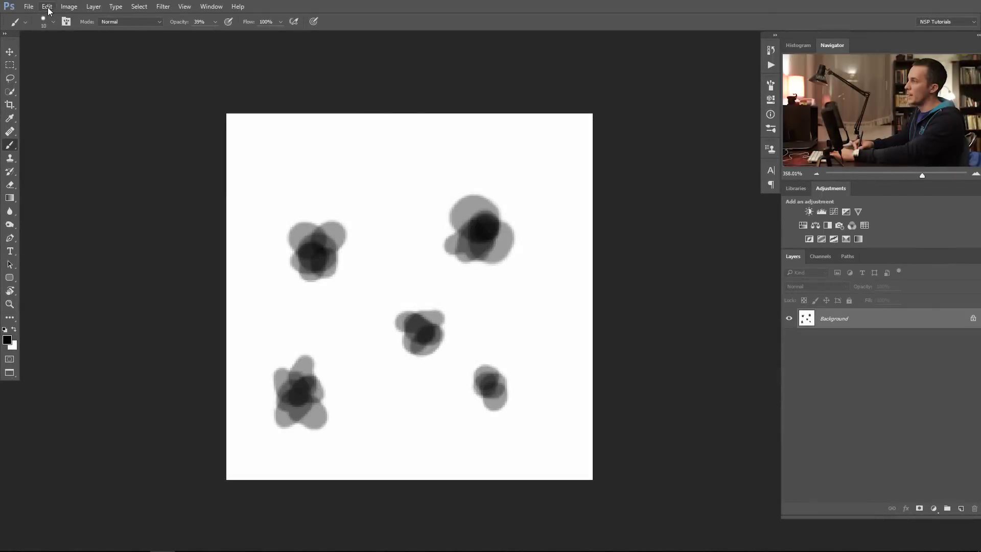
# - Define the painted dab clusters as a brush preset named Hair
pyautogui.click(47, 6)
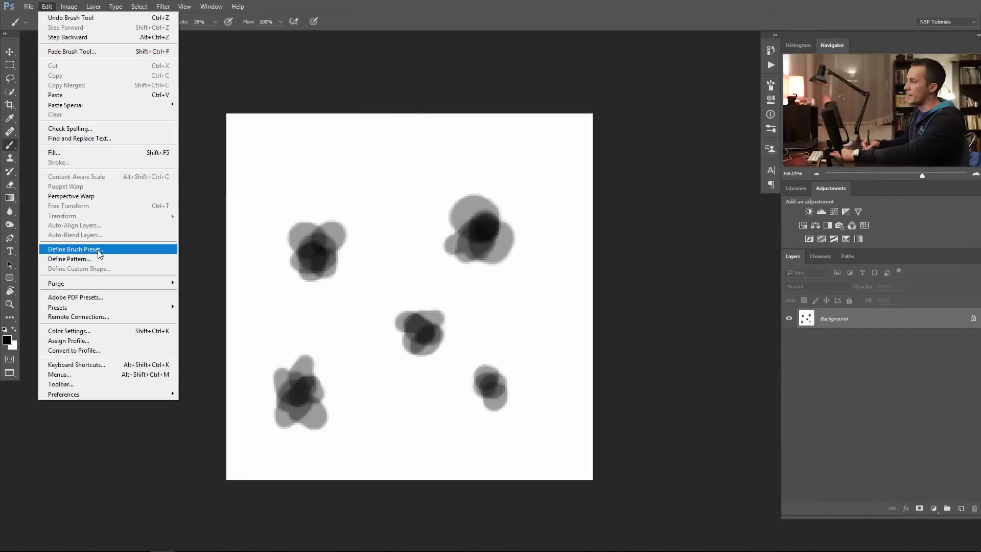
pyautogui.click(101, 249)
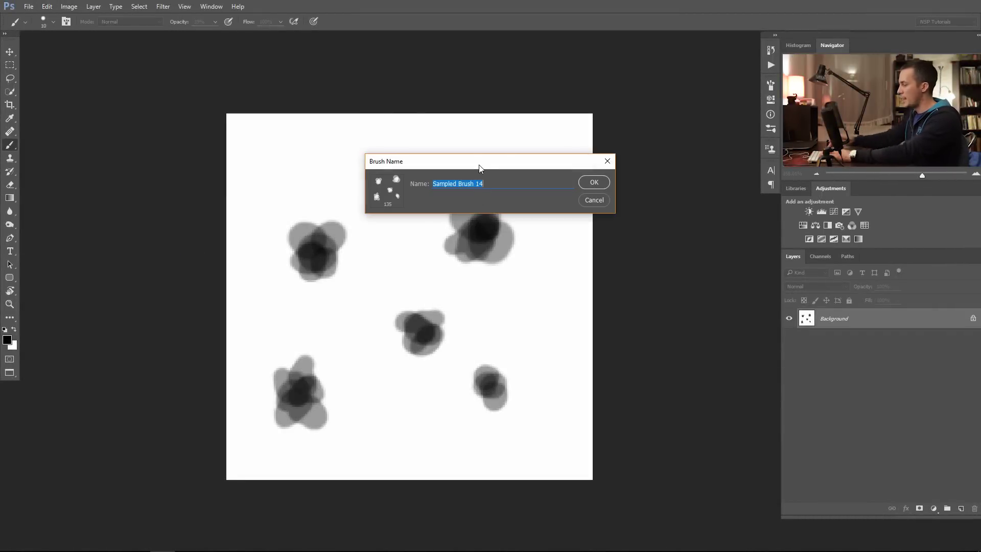
pyautogui.write('Ha')
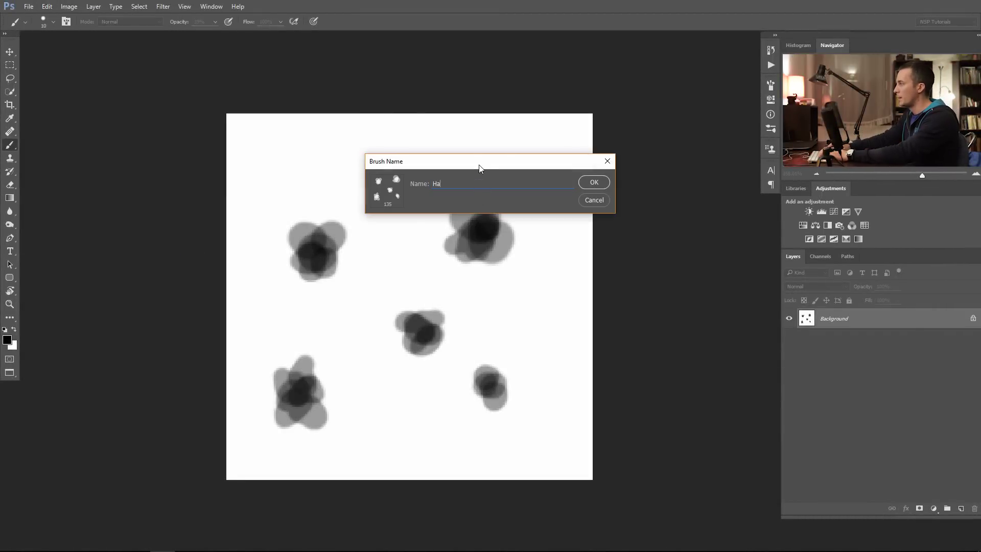
pyautogui.press('BackSpace')
pyautogui.press('BackSpace')
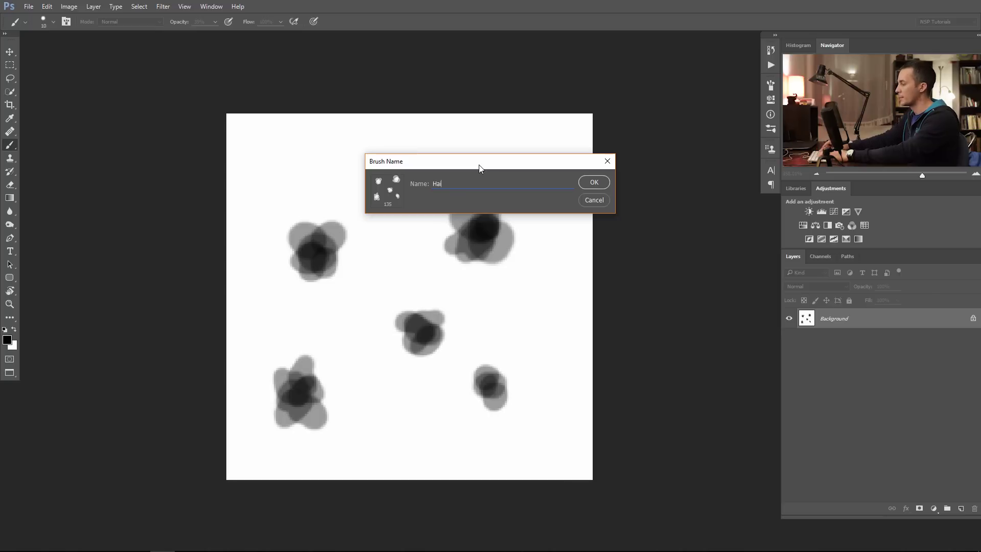
pyautogui.write('ir')
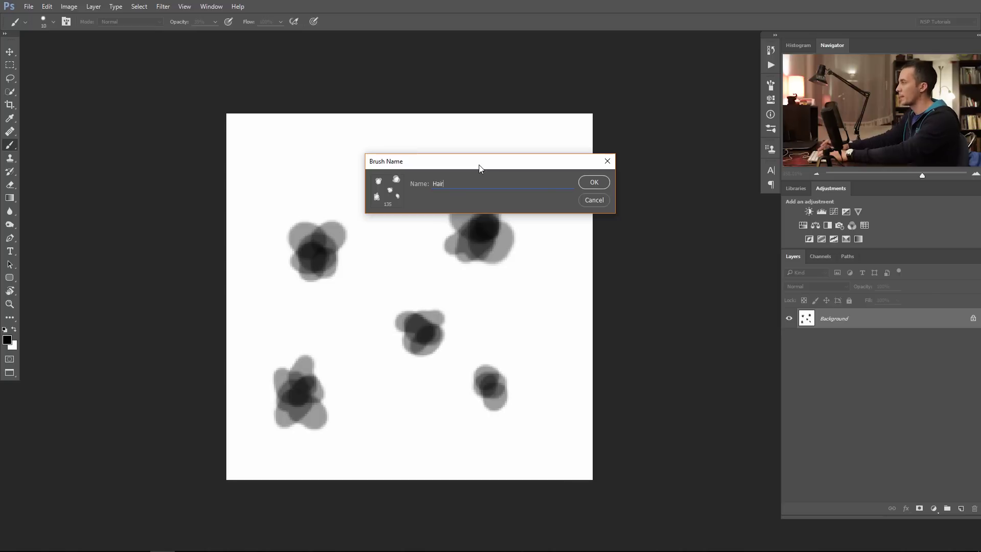
pyautogui.click(594, 183)
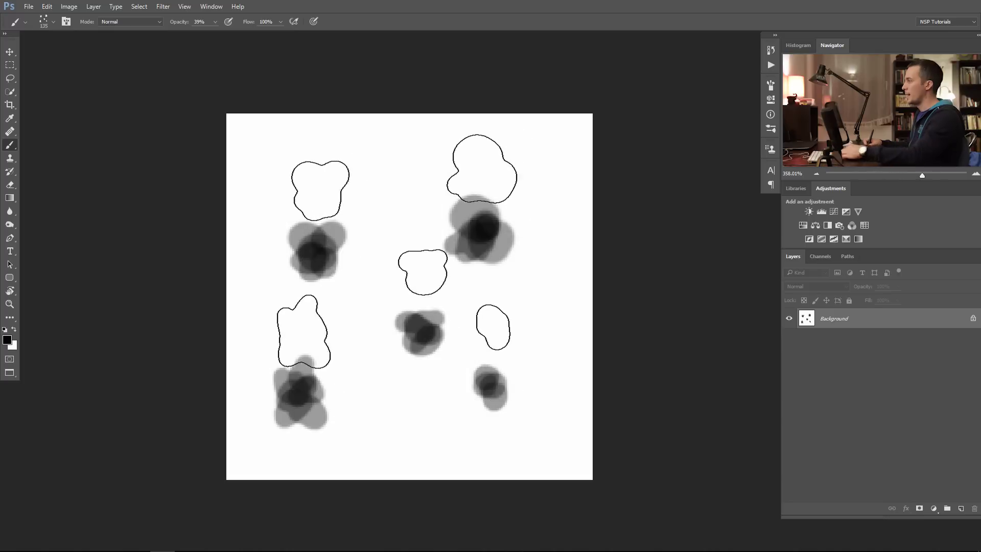
# - Try the new Hair brush with a stroke on the white canvas and reduce its size to 70
pyautogui.press('[')
pyautogui.press('[')
pyautogui.press('[')
pyautogui.press('[')
pyautogui.press('[')
pyautogui.moveTo(383, 232)
pyautogui.mouseDown()
pyautogui.moveTo(418, 203)
pyautogui.moveTo(439, 205)
pyautogui.moveTo(460, 330)
pyautogui.moveTo(390, 373)
pyautogui.moveTo(425, 342)
pyautogui.moveTo(429, 356)
pyautogui.moveTo(457, 306)
pyautogui.moveTo(486, 315)
pyautogui.moveTo(481, 295)
pyautogui.moveTo(501, 285)
pyautogui.moveTo(467, 267)
pyautogui.moveTo(366, 300)
pyautogui.moveTo(431, 335)
pyautogui.moveTo(461, 302)
pyautogui.mouseUp()
pyautogui.press(']')
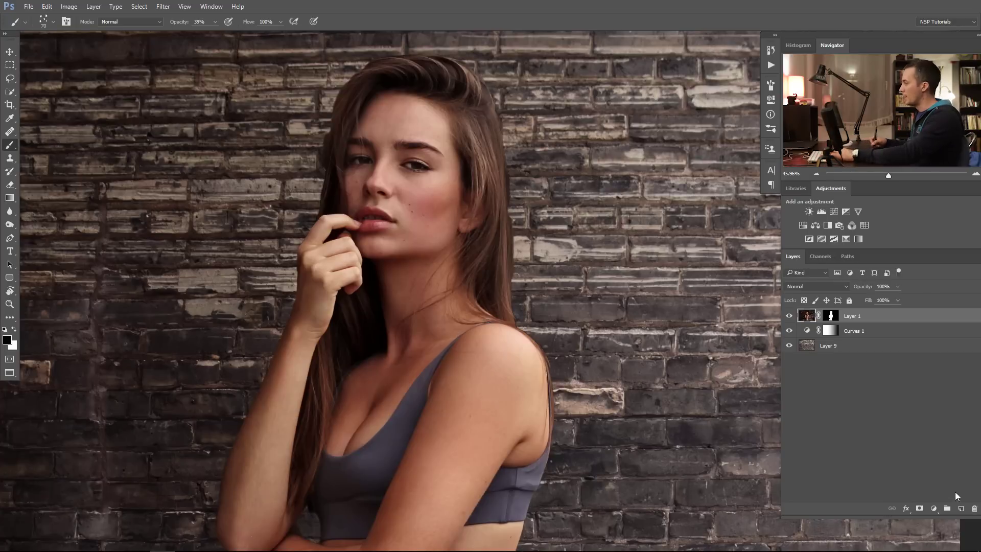
# - Create a new layer named Hair above Layer 1 in the woman's photo document
pyautogui.click(960, 508)
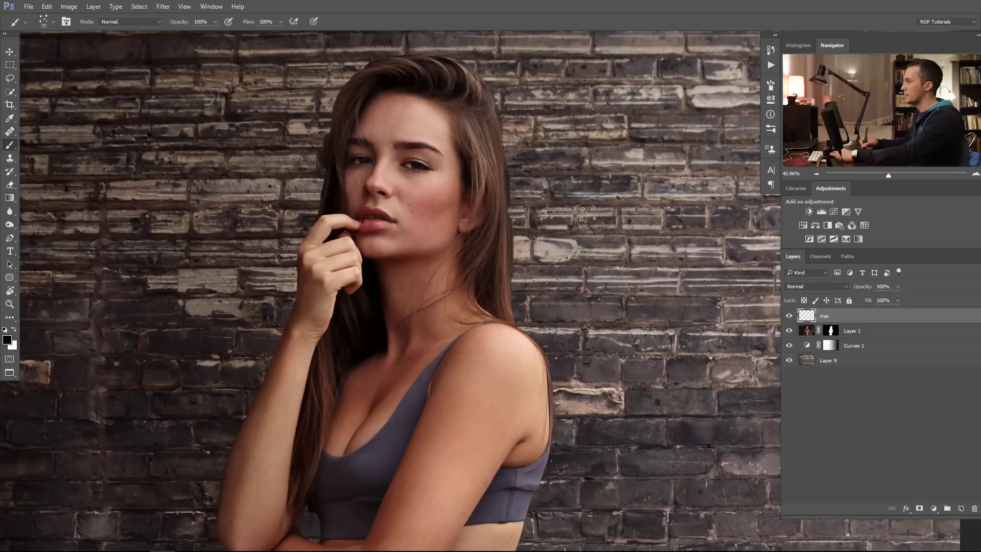
# - Paint black test strokes over the brick wall beside the woman at 100% opacity, inspect their edges, and undo them
pyautogui.moveTo(548, 286)
pyautogui.mouseDown()
pyautogui.moveTo(610, 197)
pyautogui.moveTo(687, 179)
pyautogui.moveTo(646, 332)
pyautogui.moveTo(632, 251)
pyautogui.mouseUp()
pyautogui.moveTo(578, 186)
pyautogui.mouseDown()
pyautogui.moveTo(556, 158)
pyautogui.moveTo(595, 173)
pyautogui.moveTo(614, 204)
pyautogui.mouseUp()
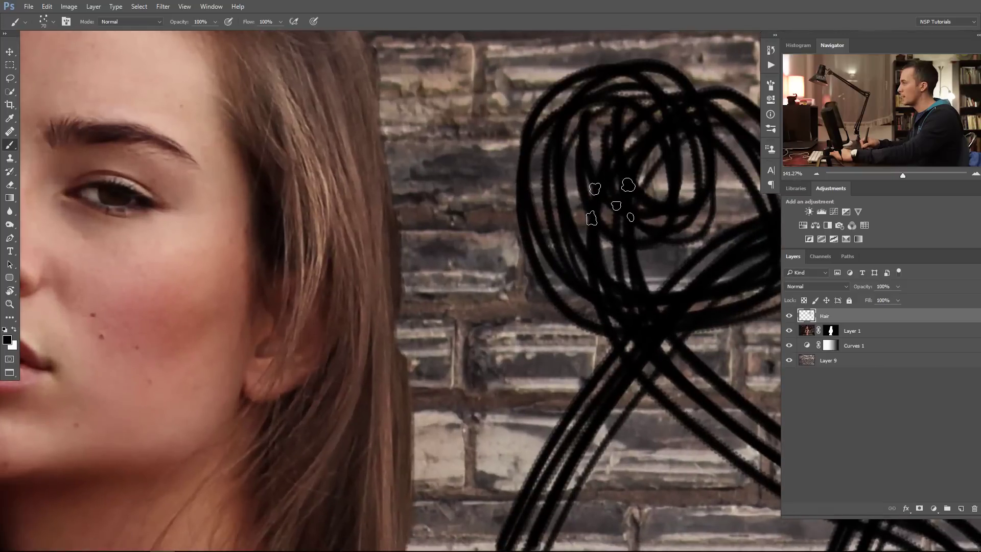
pyautogui.moveTo(490, 346)
pyautogui.mouseDown()
pyautogui.moveTo(452, 231)
pyautogui.moveTo(458, 208)
pyautogui.moveTo(481, 196)
pyautogui.mouseUp()
pyautogui.scroll(4, 504, 249)
pyautogui.moveTo(490, 398)
pyautogui.mouseDown()
pyautogui.moveTo(536, 406)
pyautogui.moveTo(573, 442)
pyautogui.moveTo(609, 452)
pyautogui.moveTo(563, 320)
pyautogui.moveTo(506, 306)
pyautogui.moveTo(525, 307)
pyautogui.mouseUp()
pyautogui.scroll(-5, 525, 307)
pyautogui.hotkey('ctrl', 'alt', 'z')
pyautogui.hotkey('ctrl', 'alt', 'z')
pyautogui.hotkey('ctrl', 'alt', 'z')
pyautogui.hotkey('ctrl', 'alt', 'z')
pyautogui.hotkey('ctrl', 'alt', 'z')
pyautogui.hotkey('ctrl', 'alt', 'z')
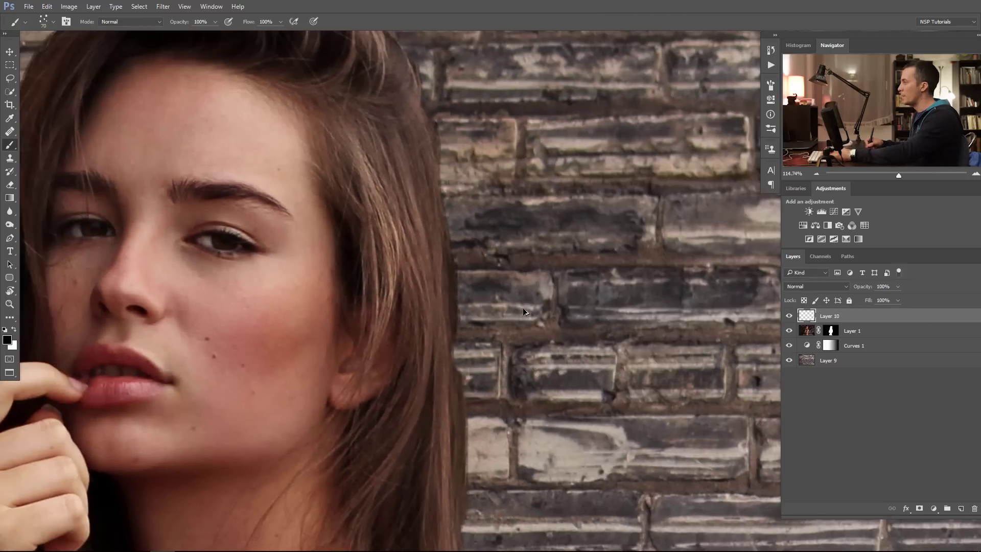
pyautogui.scroll(-3, 536, 312)
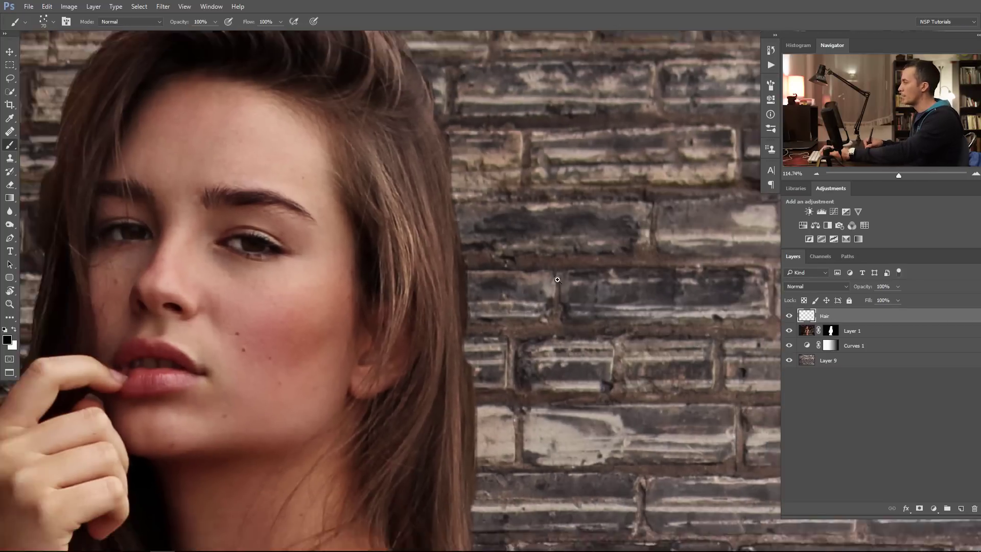
# - Set the Hair brush's tip spacing to 1%
pyautogui.click(771, 87)
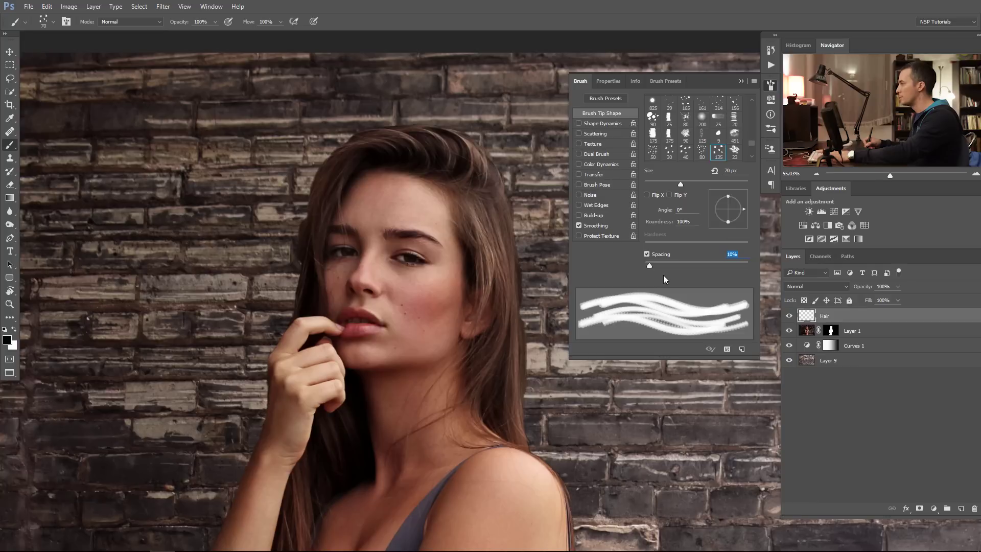
pyautogui.write('1')
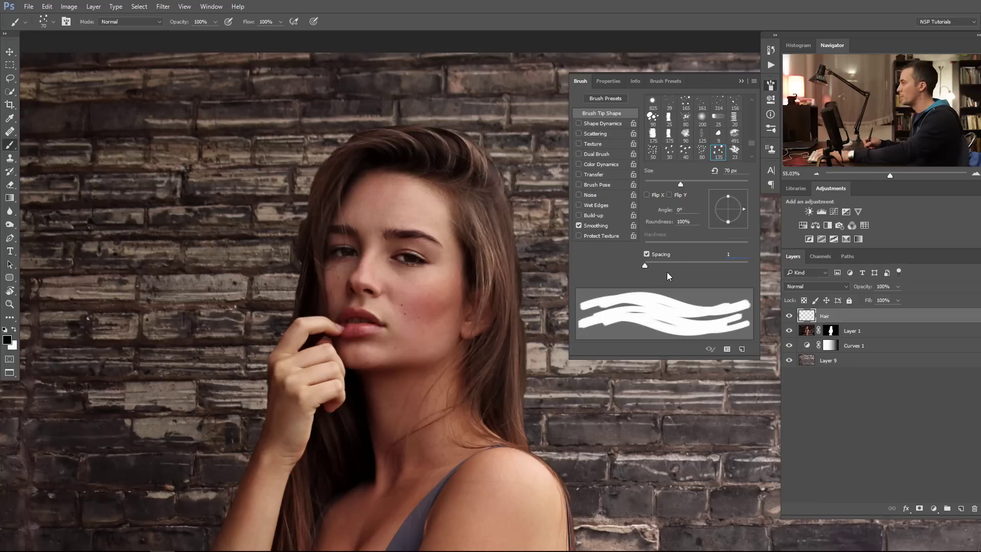
pyautogui.click(740, 81)
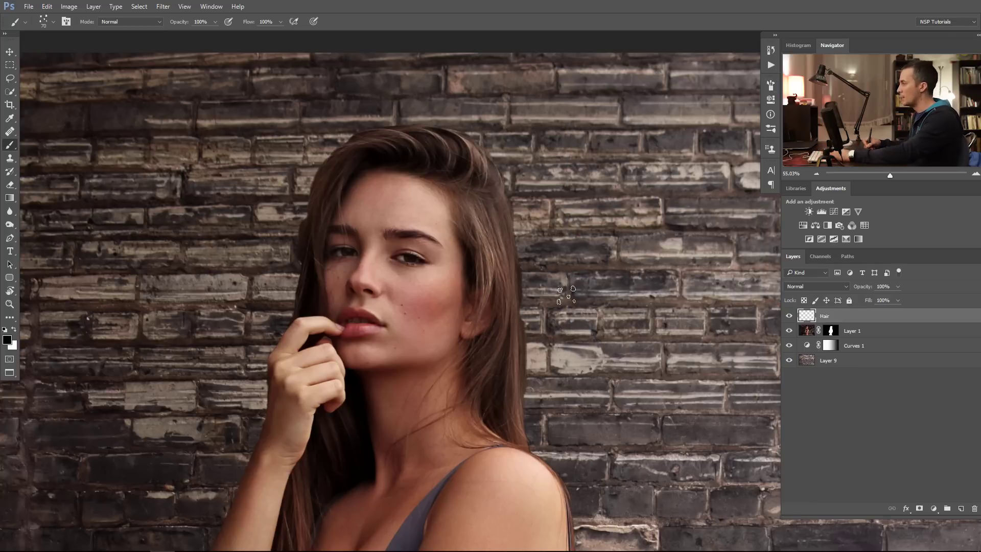
# - Paint test strokes with the adjusted brush over the woman's upper arm, inspect them closely, and undo them
pyautogui.keyDown('ctrl'); pyautogui.click(603, 312); pyautogui.keyUp('ctrl')
pyautogui.moveTo(603, 312); pyautogui.dragTo(608, 87)
pyautogui.moveTo(459, 450); pyautogui.dragTo(541, 239)
pyautogui.moveTo(526, 389)
pyautogui.mouseDown()
pyautogui.moveTo(555, 326)
pyautogui.moveTo(593, 296)
pyautogui.moveTo(639, 305)
pyautogui.moveTo(691, 269)
pyautogui.moveTo(655, 213)
pyautogui.moveTo(597, 269)
pyautogui.moveTo(541, 290)
pyautogui.moveTo(573, 280)
pyautogui.mouseUp()
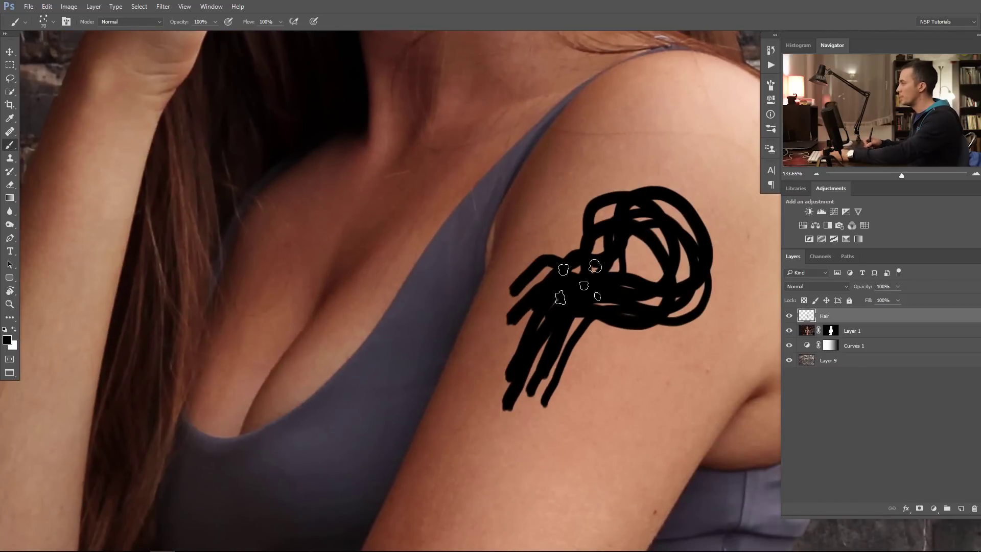
pyautogui.hotkey('ctrl', 'z')
pyautogui.hotkey('ctrl', '0')
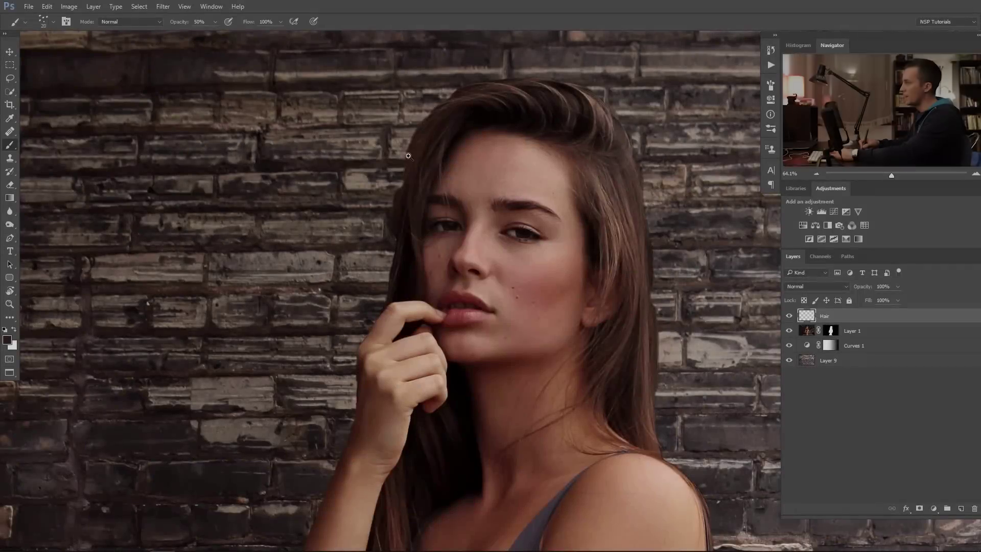
# - Sample a dark brown from the hair beside the woman's forehead and set the brush to 100% opacity and size 15
pyautogui.scroll(5, 448, 187)
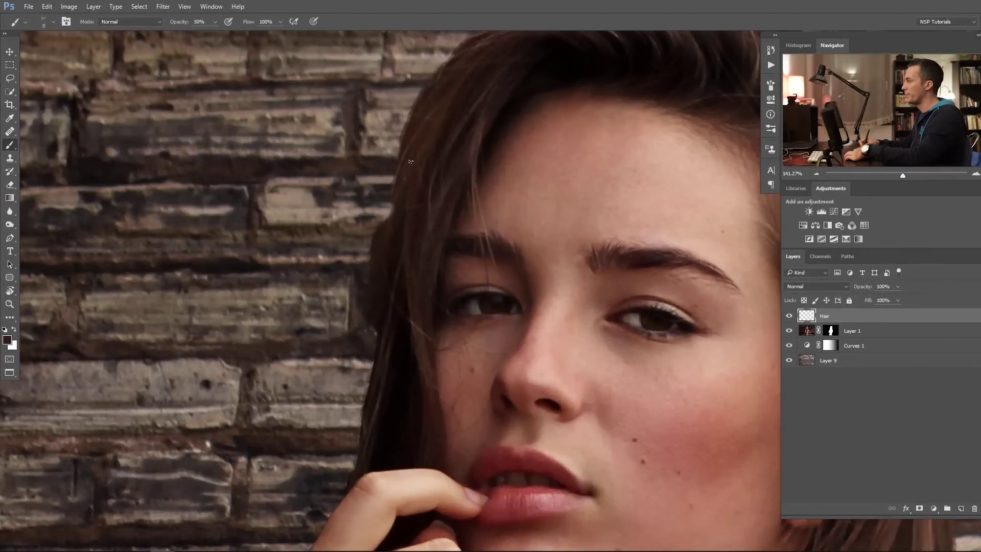
pyautogui.keyDown('alt'); pyautogui.click(415, 165); pyautogui.keyUp('alt')
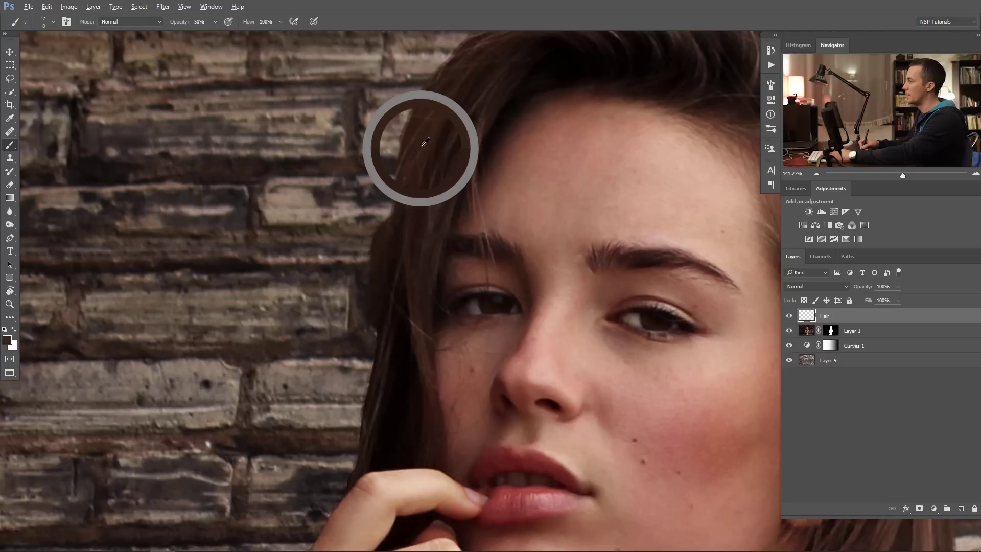
pyautogui.keyDown('alt'); pyautogui.click(427, 146); pyautogui.keyUp('alt')
pyautogui.moveTo(429, 143); pyautogui.dragTo(423, 149)
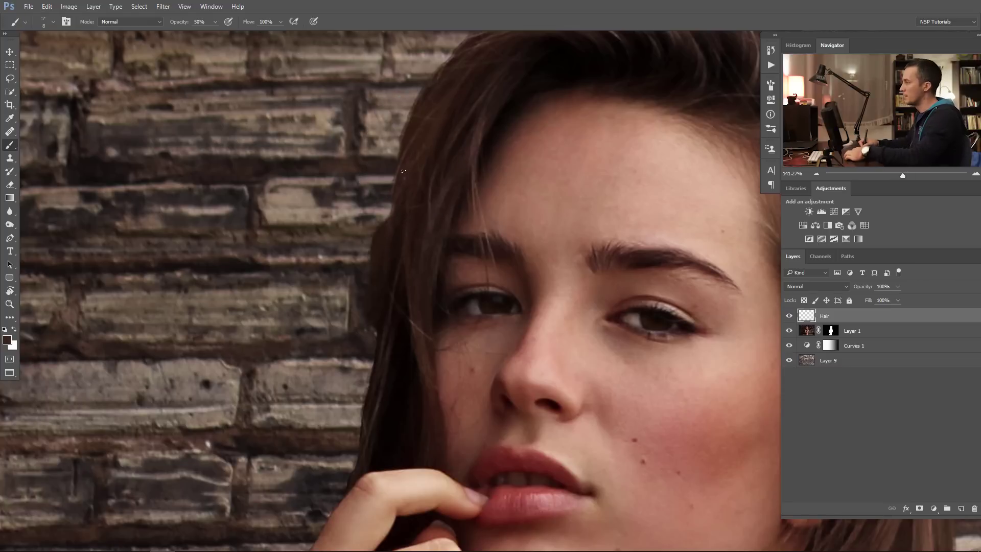
pyautogui.press('0')
pyautogui.press(']')
pyautogui.press(']')
pyautogui.press(']')
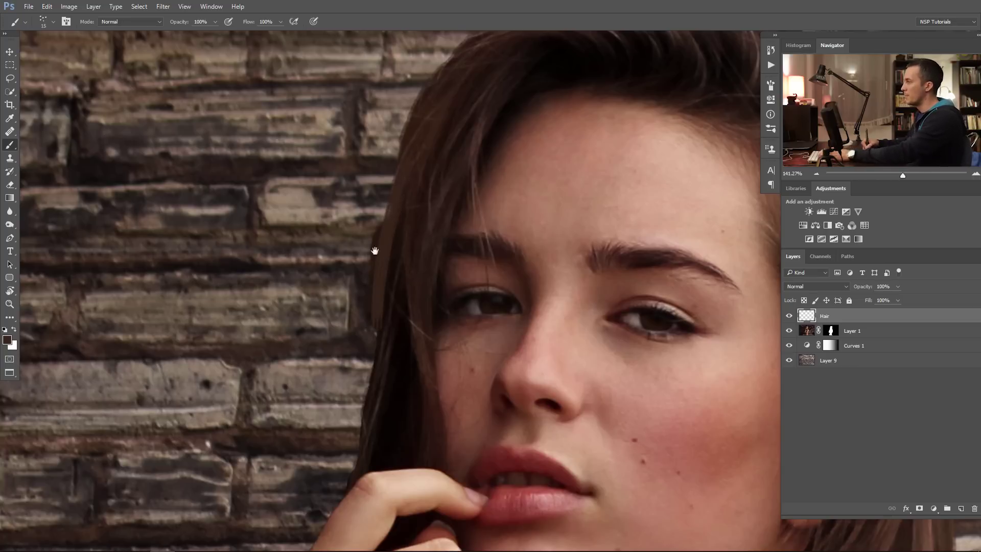
# - Paint hair strands on the Hair layer along the outer hair edge from beside the eye down to the raised hand
pyautogui.scroll(-3, 374, 250)
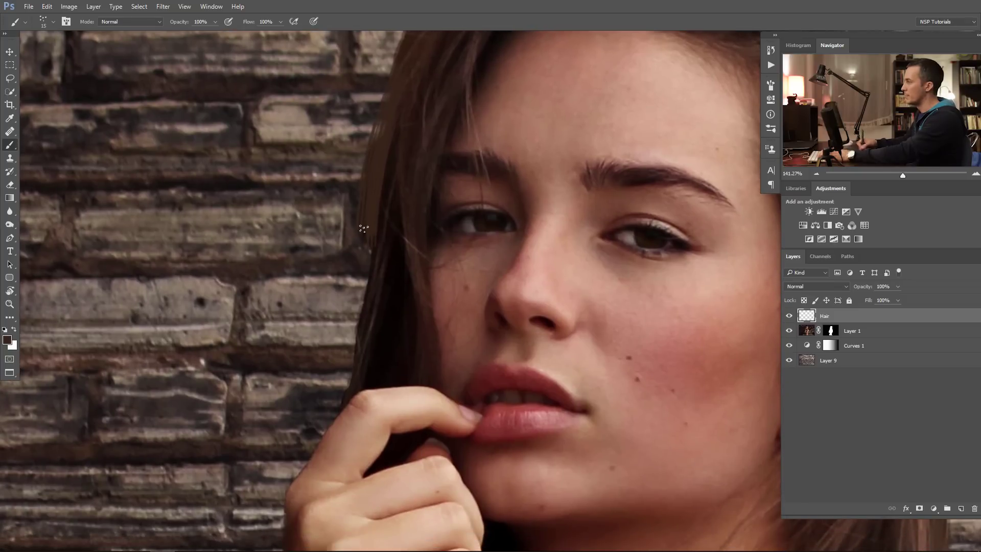
pyautogui.moveTo(368, 225); pyautogui.dragTo(353, 356)
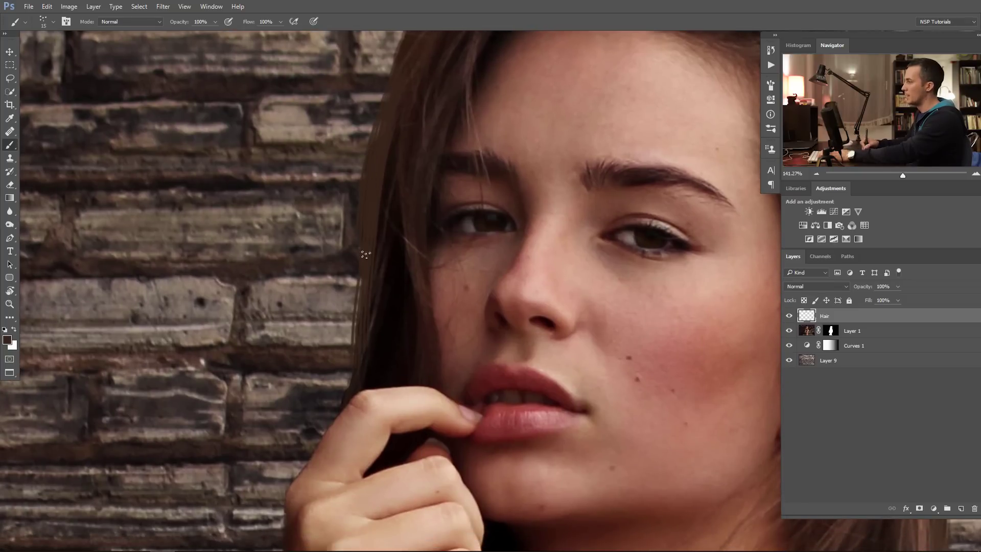
pyautogui.moveTo(365, 254); pyautogui.dragTo(332, 436)
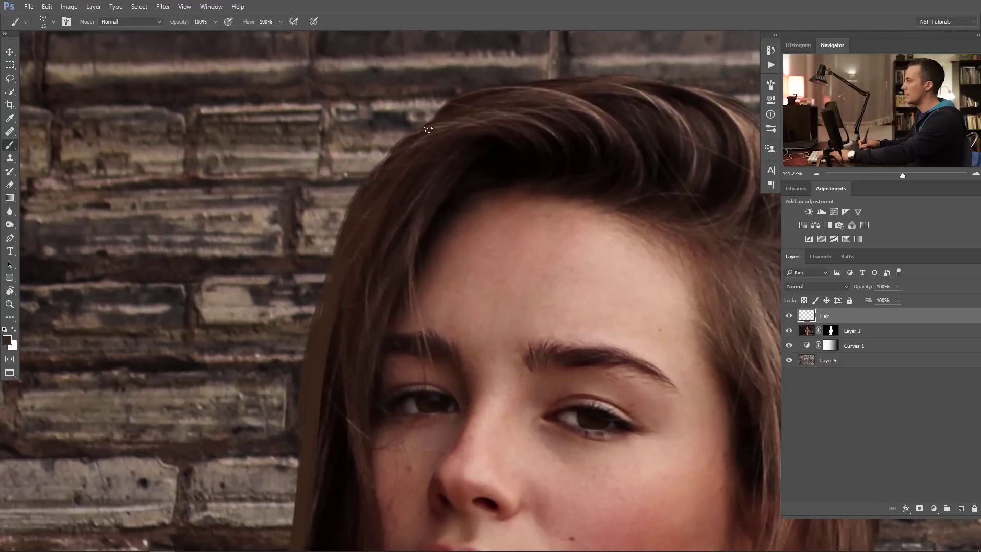
# - Paint finer strands with a smaller brush along the upper hair edge above the woman's temple
pyautogui.press('[')
pyautogui.press('[')
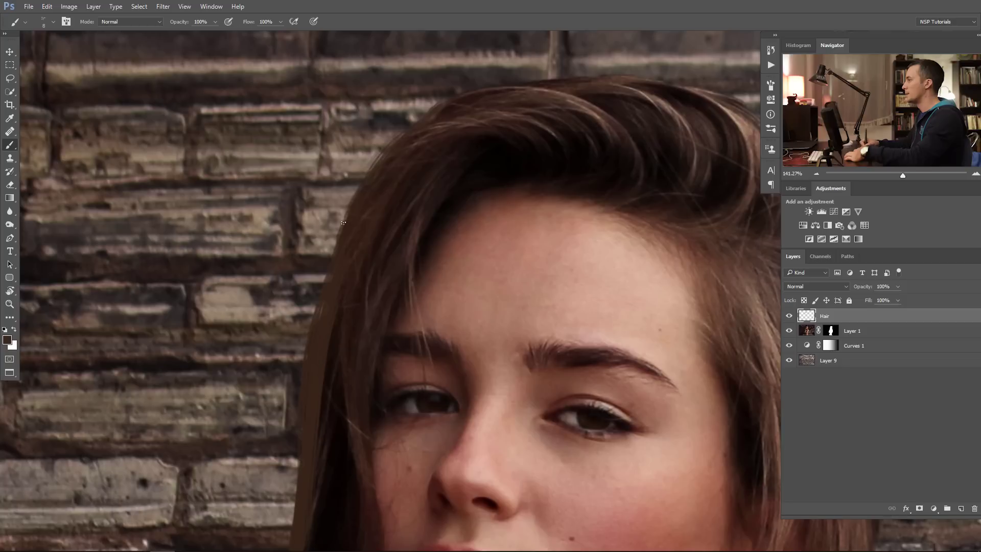
pyautogui.moveTo(382, 188); pyautogui.dragTo(375, 166)
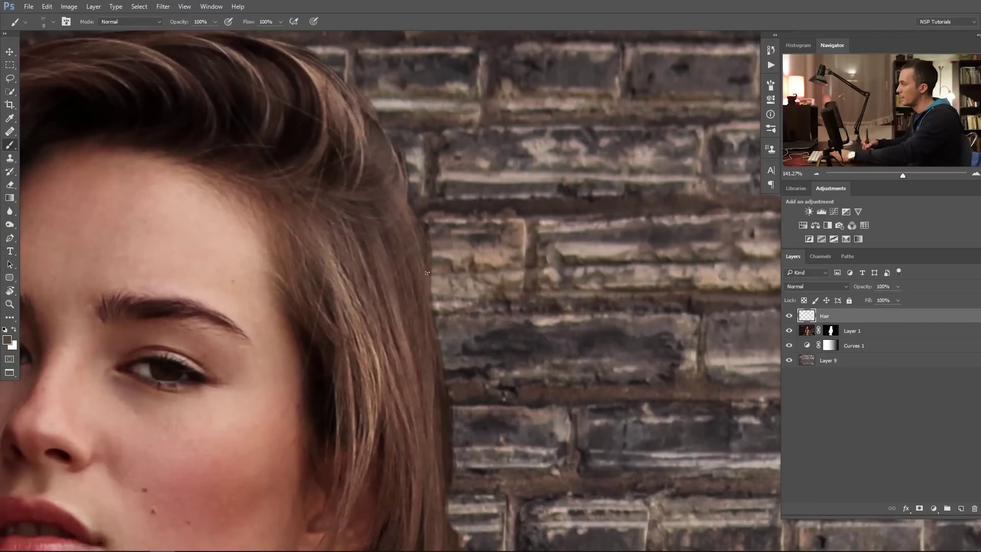
# - Paint fine strands down the hair edge on the ear side, sampling a darker brown from the hair beside the cheek
pyautogui.moveTo(434, 269); pyautogui.dragTo(438, 310)
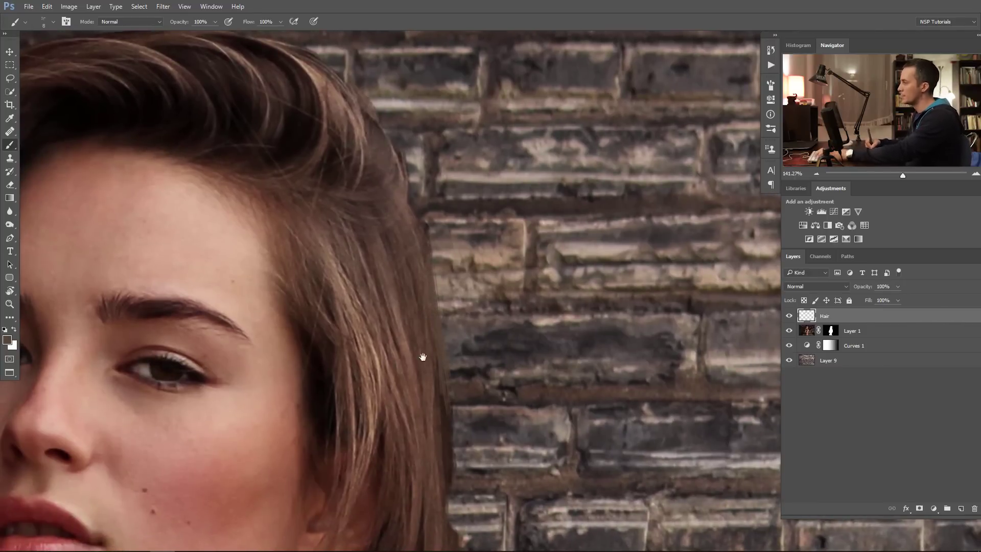
pyautogui.moveTo(422, 356); pyautogui.dragTo(411, 171)
pyautogui.keyDown('alt'); pyautogui.click(434, 243); pyautogui.keyUp('alt')
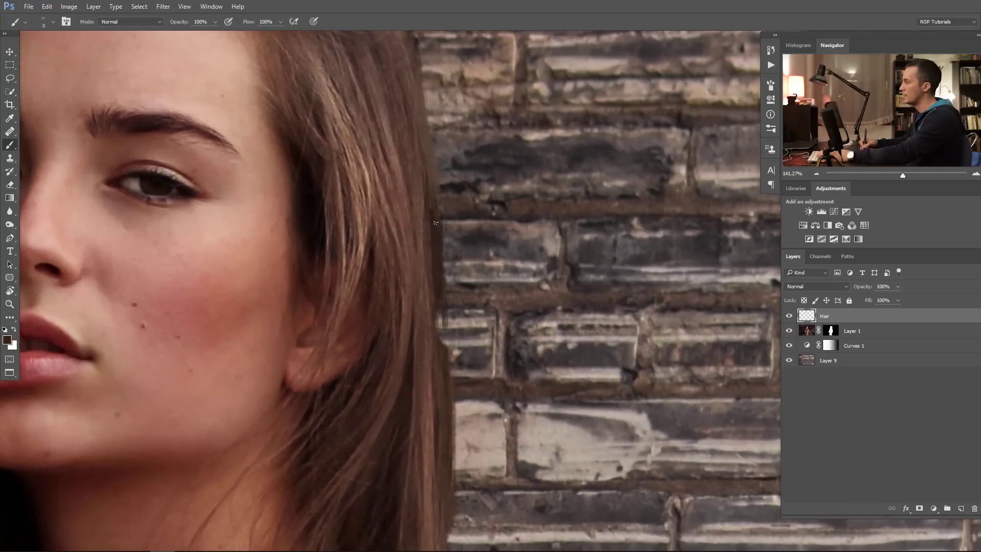
pyautogui.moveTo(437, 313)
pyautogui.mouseDown()
pyautogui.moveTo(447, 351)
pyautogui.moveTo(445, 332)
pyautogui.mouseUp()
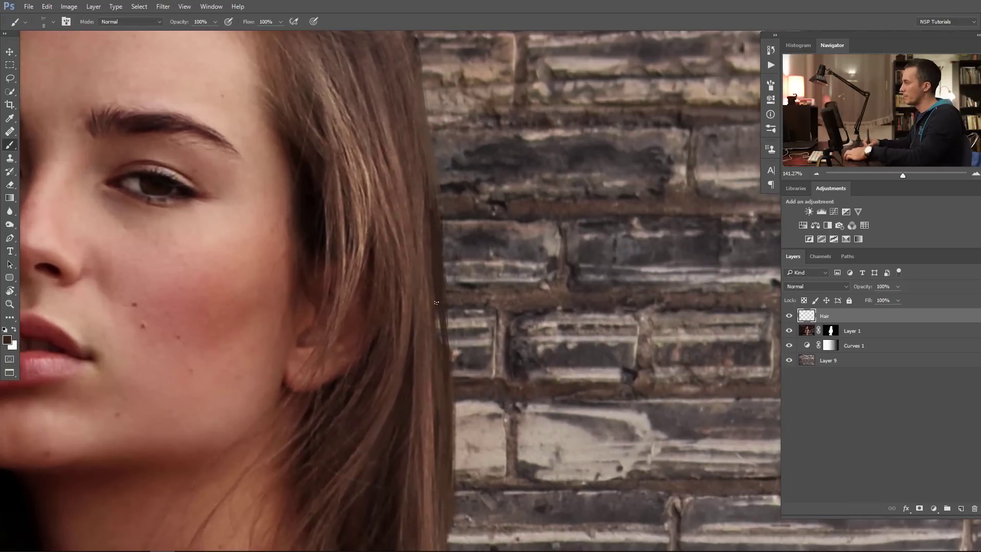
# - Paint strands with a larger brush on the Hair layer down the outer hair edge beside the neck to the shoulder
pyautogui.press(']')
pyautogui.scroll(-4, 439, 327)
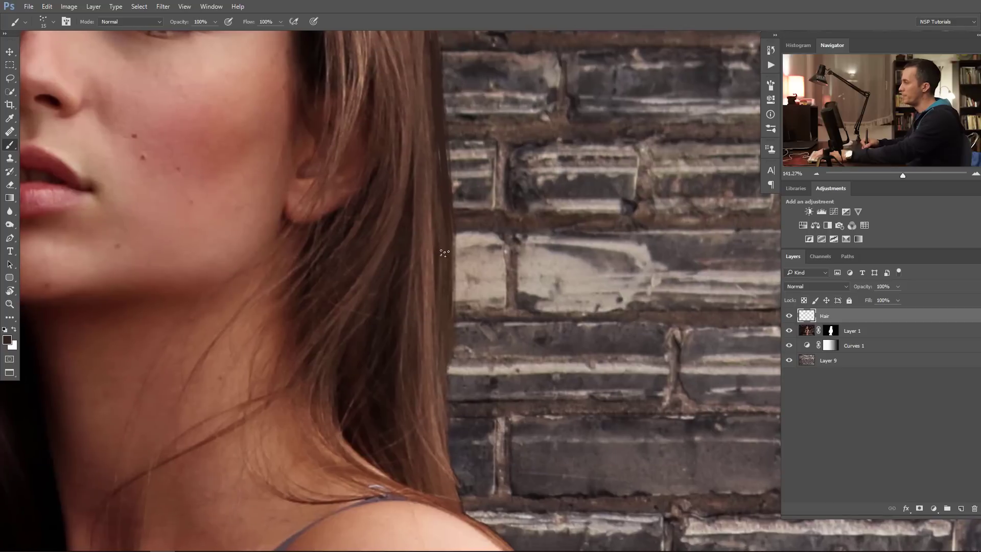
pyautogui.moveTo(447, 331); pyautogui.dragTo(451, 433)
pyautogui.keyDown('alt'); pyautogui.click(445, 329); pyautogui.keyUp('alt')
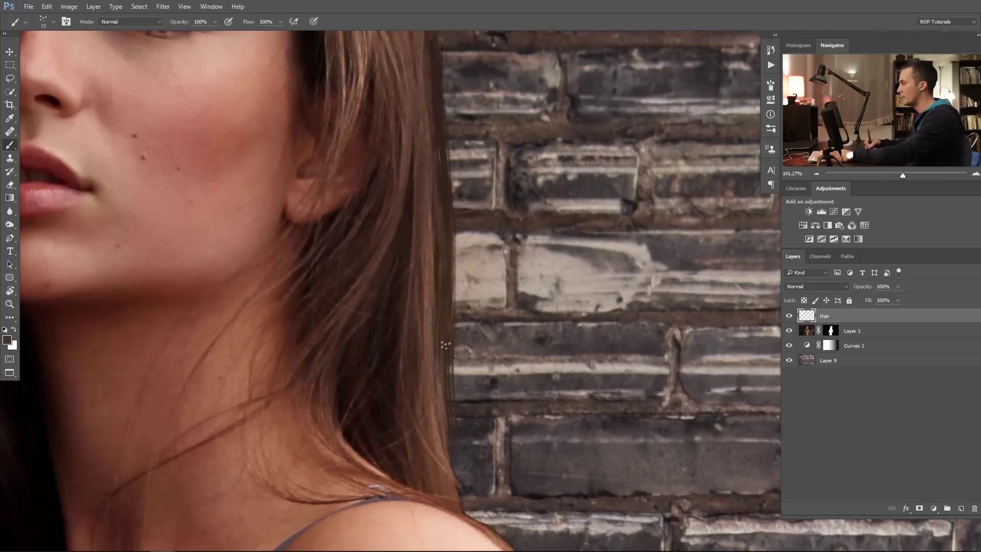
pyautogui.moveTo(445, 345)
pyautogui.mouseDown()
pyautogui.moveTo(445, 429)
pyautogui.moveTo(458, 451)
pyautogui.mouseUp()
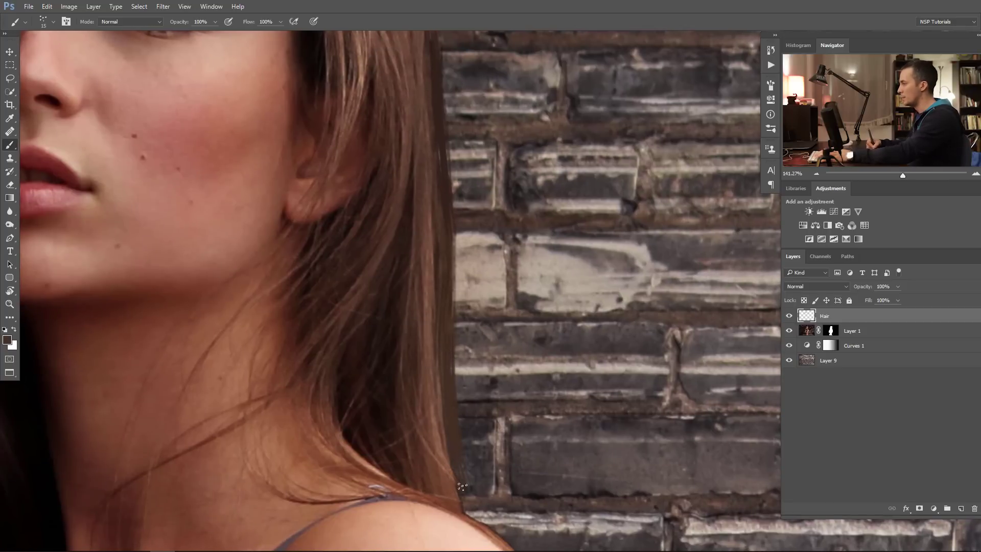
# - Sample a reddish brown near the shoulder and paint fine strands along the hair ends and shoulder with a smaller brush at 20% opacity
pyautogui.moveTo(425, 312)
pyautogui.mouseDown()
pyautogui.moveTo(388, 141)
pyautogui.moveTo(425, 337)
pyautogui.moveTo(451, 369)
pyautogui.mouseUp()
pyautogui.keyDown('alt'); pyautogui.click(419, 308); pyautogui.keyUp('alt')
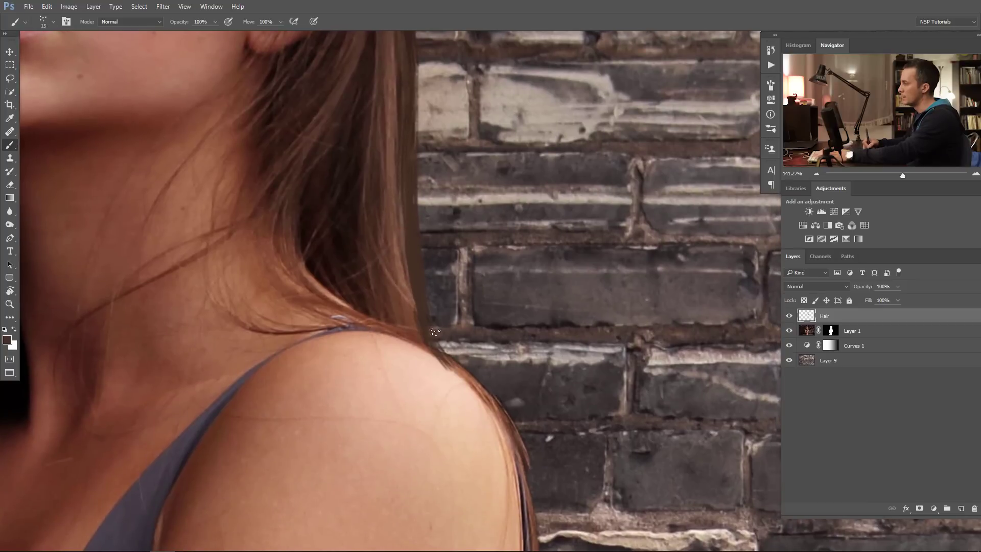
pyautogui.keyDown('alt'); pyautogui.click(431, 329); pyautogui.keyUp('alt')
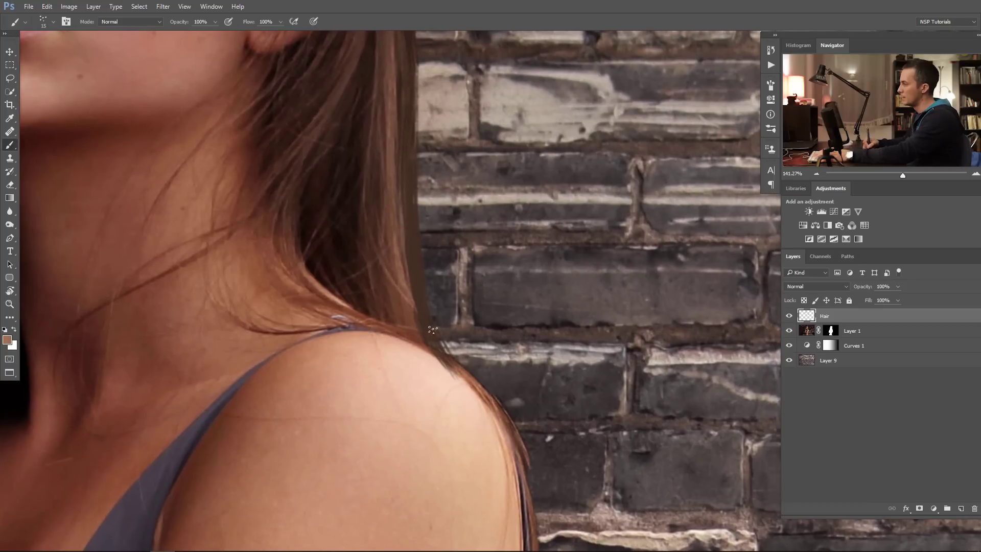
pyautogui.press('5')
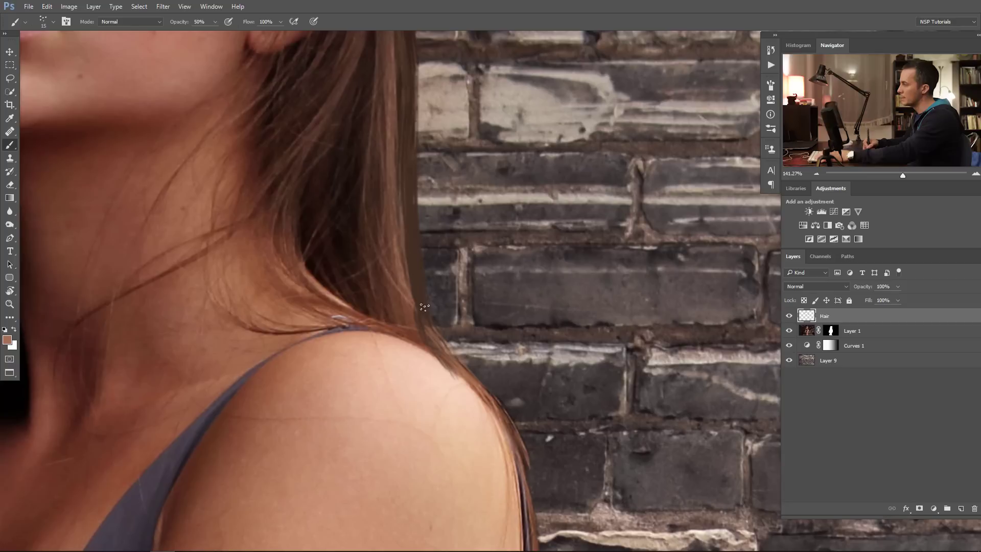
pyautogui.press('[')
pyautogui.press('[')
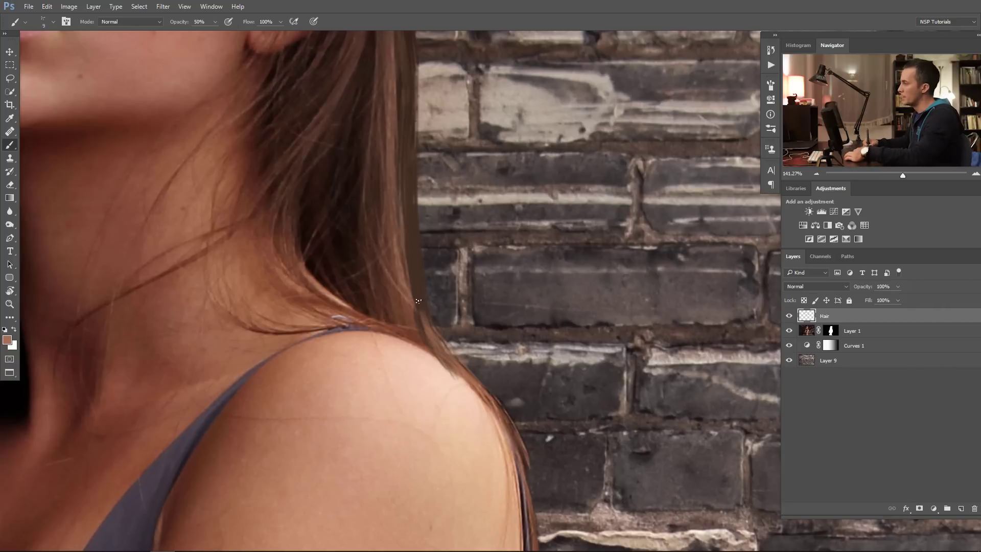
pyautogui.press('2')
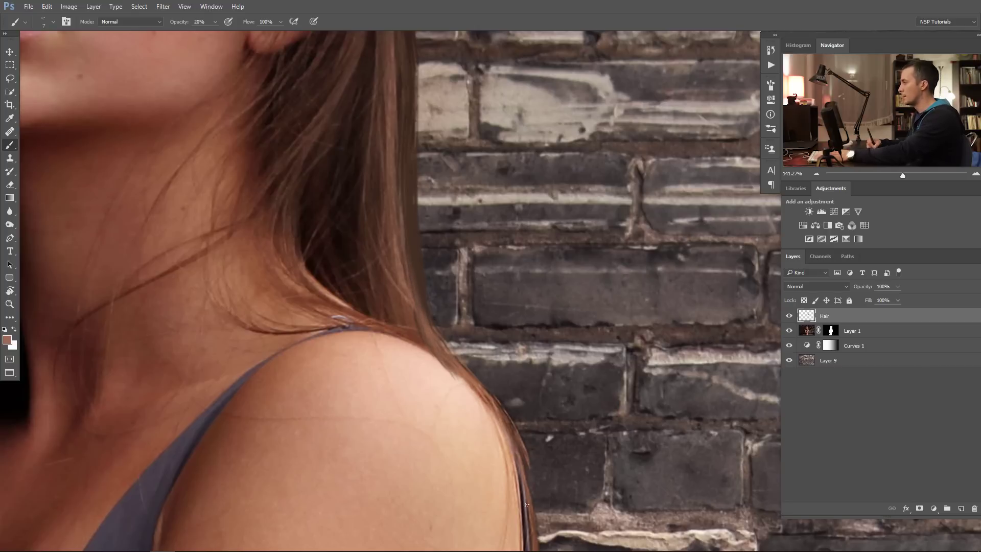
pyautogui.moveTo(511, 462); pyautogui.dragTo(496, 391)
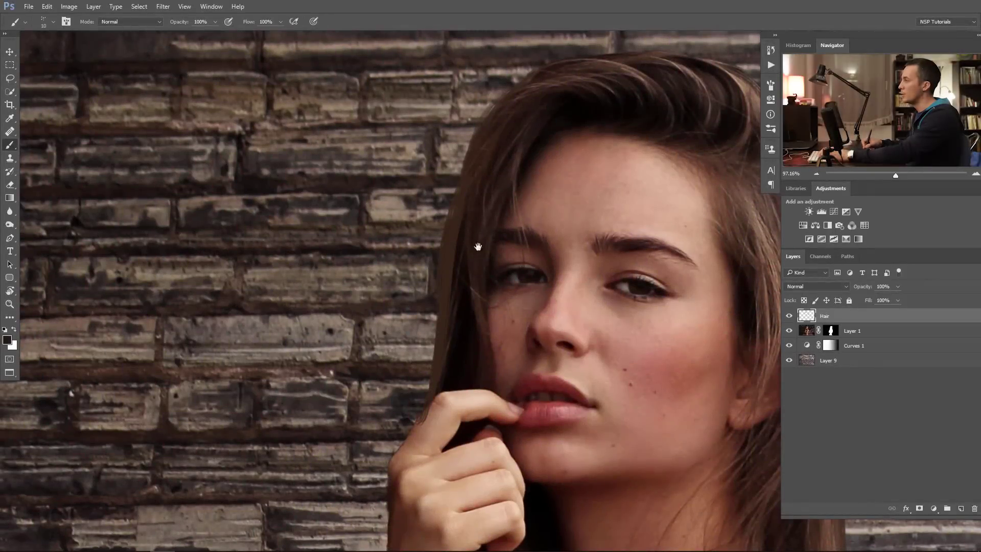
# - Disable Layer 1's mask to reveal the original loose hair beside the face and raised hand
pyautogui.moveTo(477, 247); pyautogui.dragTo(471, 275)
pyautogui.scroll(2, 475, 262)
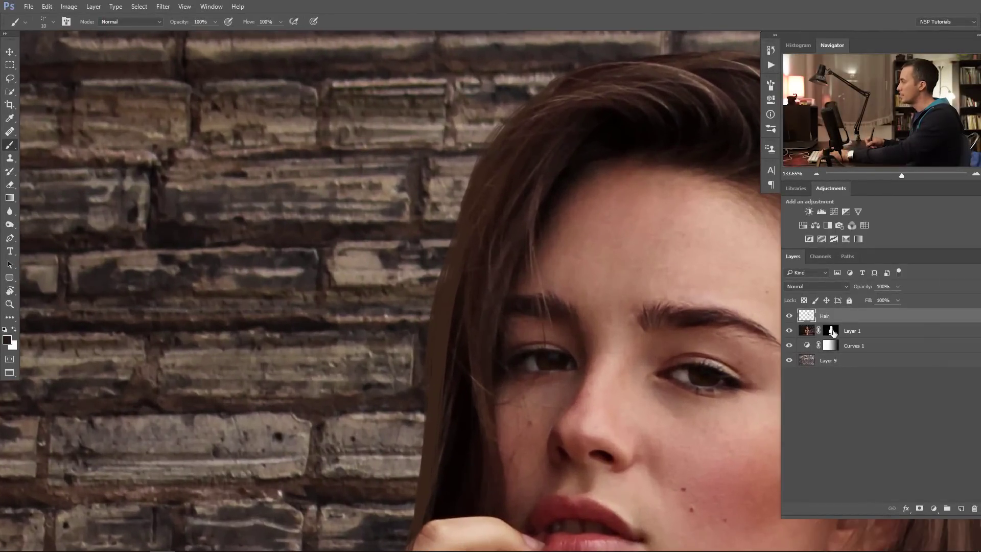
pyautogui.keyDown('shift'); pyautogui.click(832, 333); pyautogui.keyUp('shift')
pyautogui.scroll(-5, 504, 220)
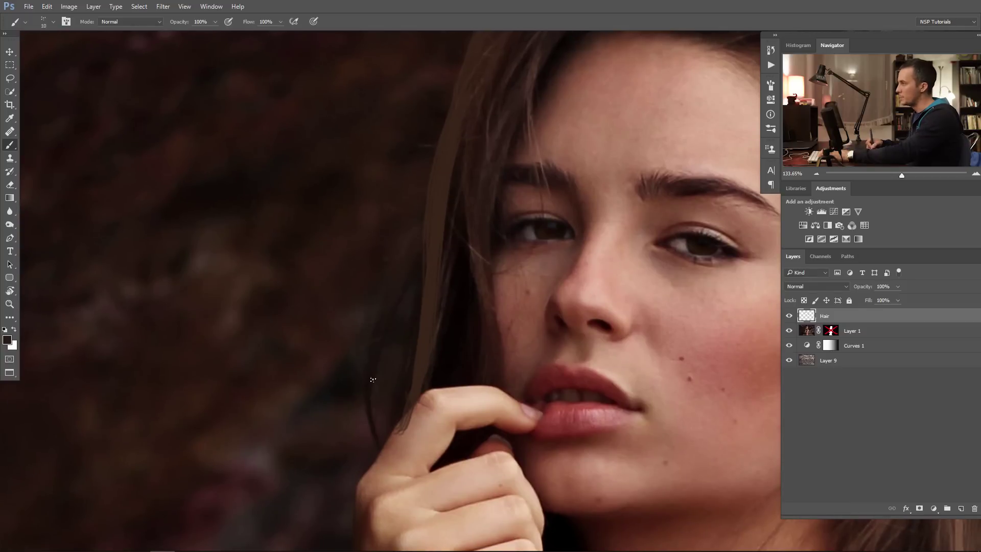
# - Trace the original loose strands above the raised hand on the Hair layer with a fine brush and re-enable Layer 1's mask
pyautogui.keyDown('alt'); pyautogui.click(448, 230); pyautogui.keyUp('alt')
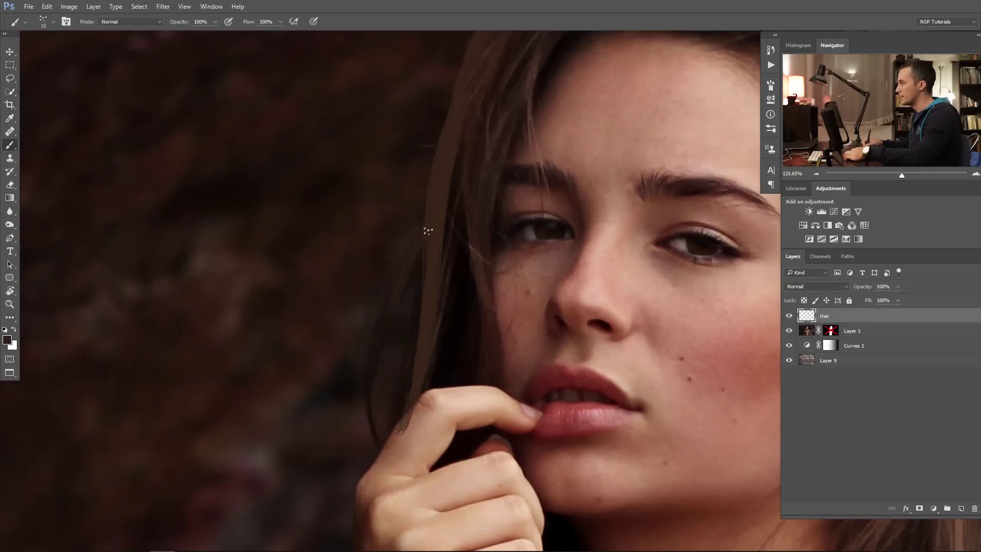
pyautogui.moveTo(376, 353); pyautogui.dragTo(373, 405)
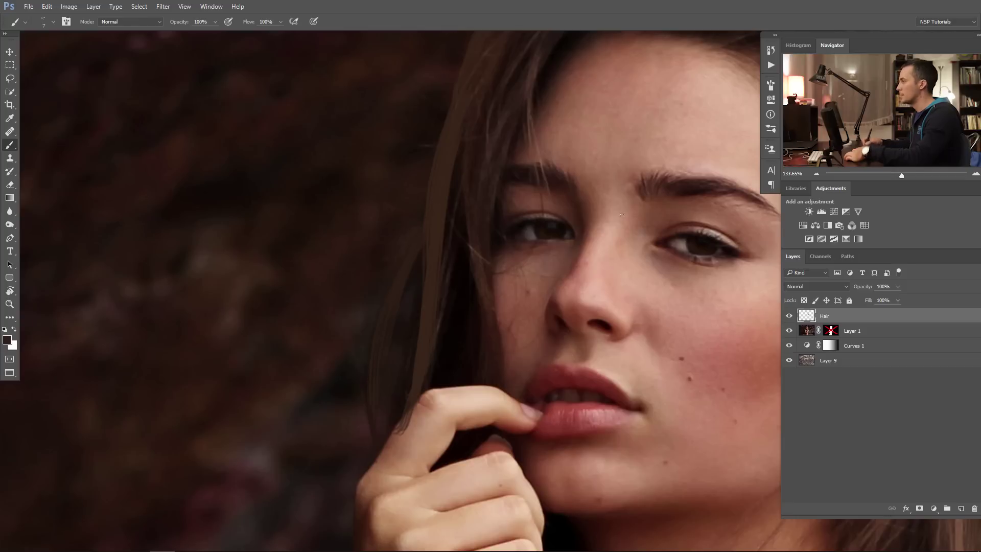
pyautogui.keyDown('shift'); pyautogui.click(831, 331); pyautogui.keyUp('shift')
pyautogui.moveTo(421, 287); pyautogui.dragTo(431, 210)
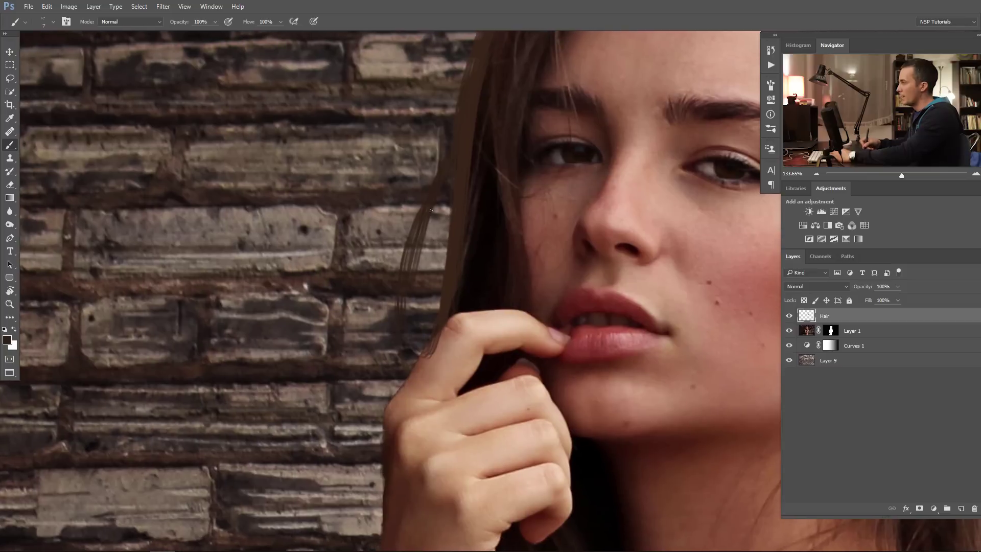
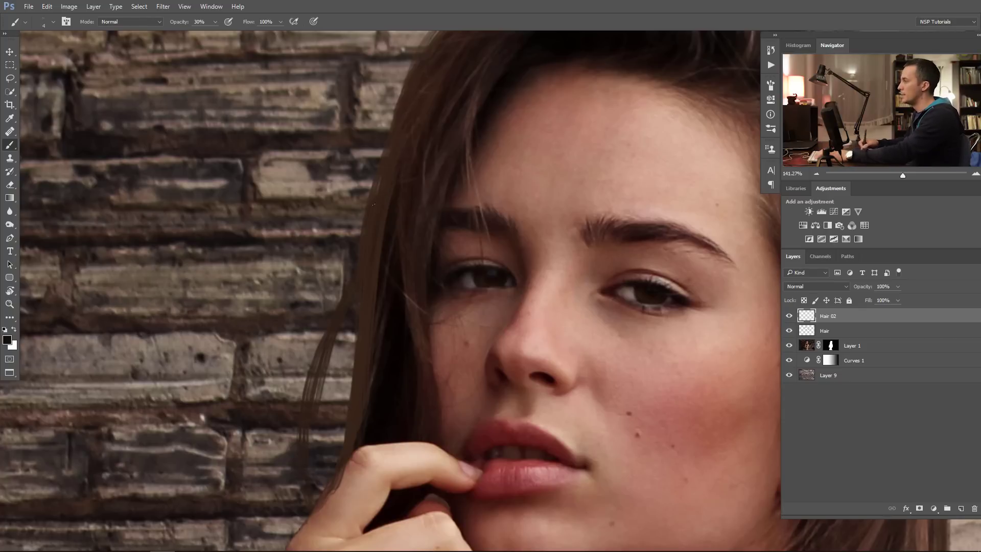
# - Paint dark strands at 30% opacity on the Hair 02 layer through the hair beside the face
pyautogui.scroll(-5, 358, 398)
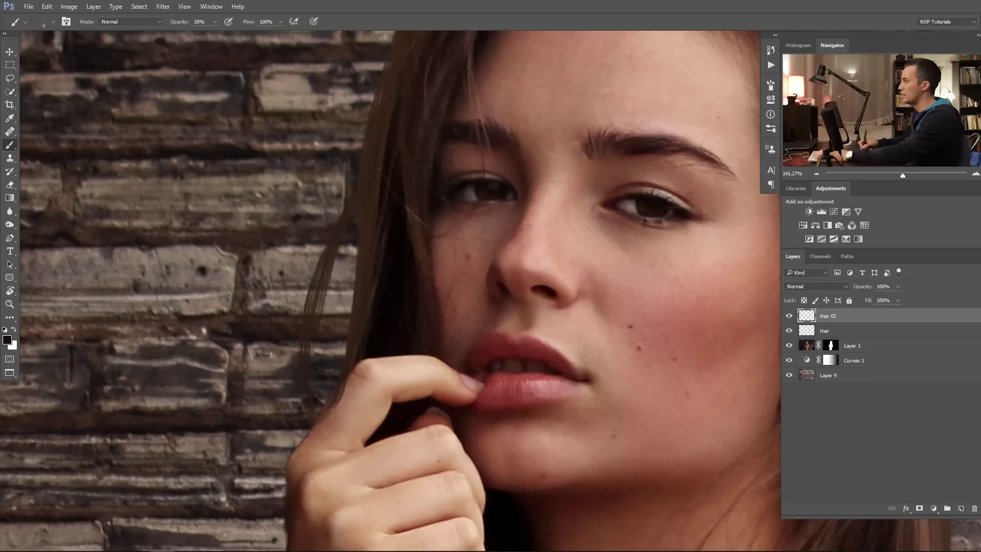
pyautogui.moveTo(365, 197); pyautogui.dragTo(346, 318)
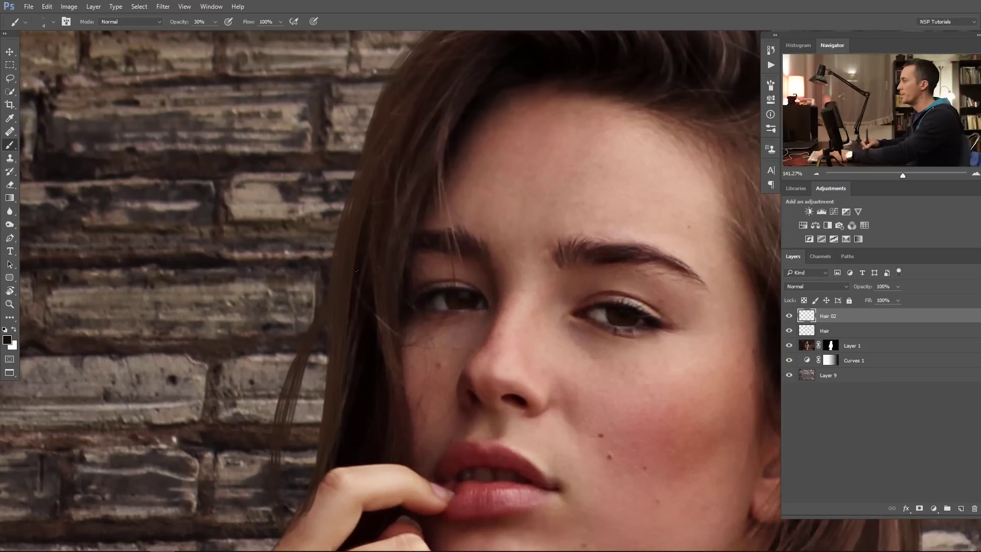
pyautogui.keyDown('alt'); pyautogui.click(360, 258); pyautogui.keyUp('alt')
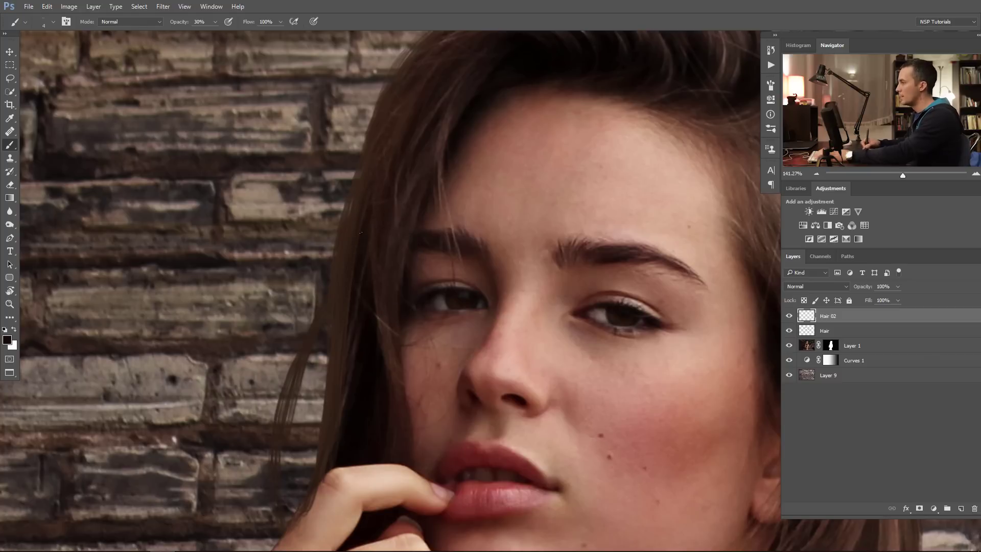
pyautogui.scroll(4, 345, 332)
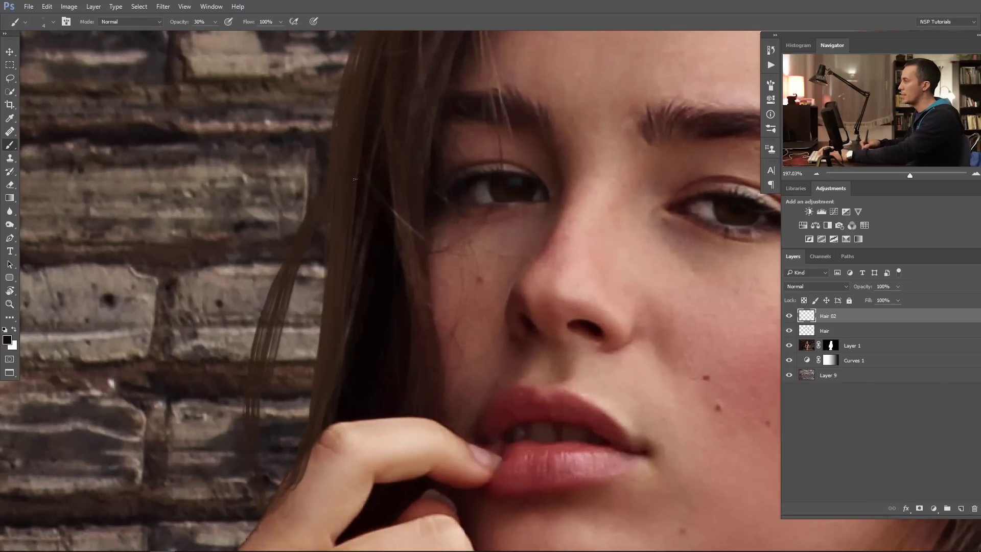
pyautogui.press(']')
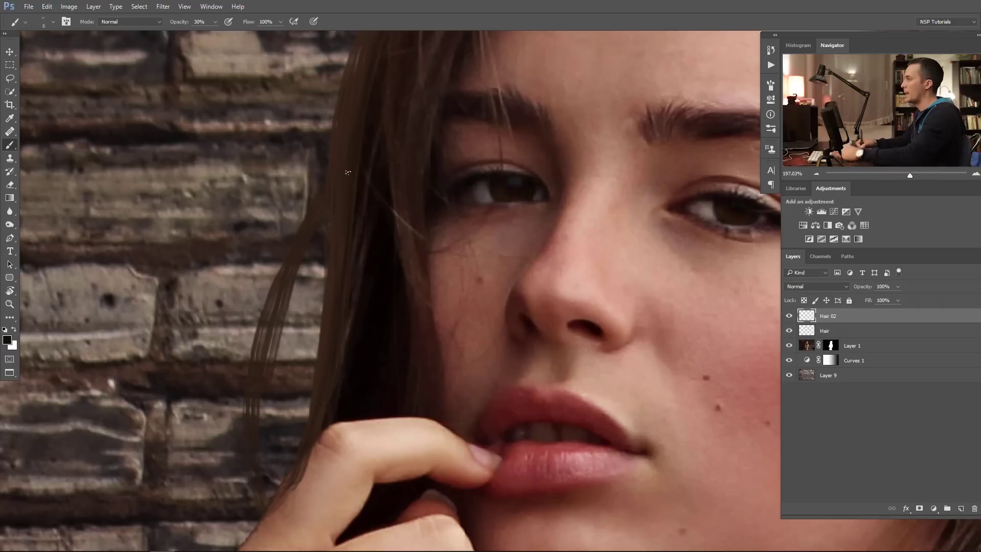
# - Sample a reddish tone from the face and paint very fine strands with a 1 px brush along the hair edge beside the forehead
pyautogui.moveTo(361, 125); pyautogui.dragTo(275, 324)
pyautogui.keyDown('alt'); pyautogui.click(504, 172); pyautogui.keyUp('alt')
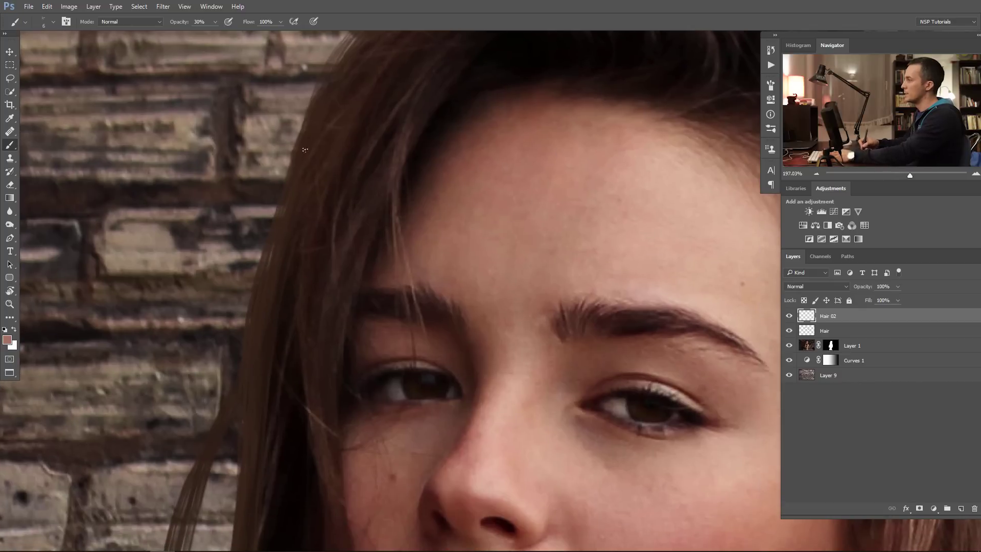
pyautogui.press('[')
pyautogui.press('[')
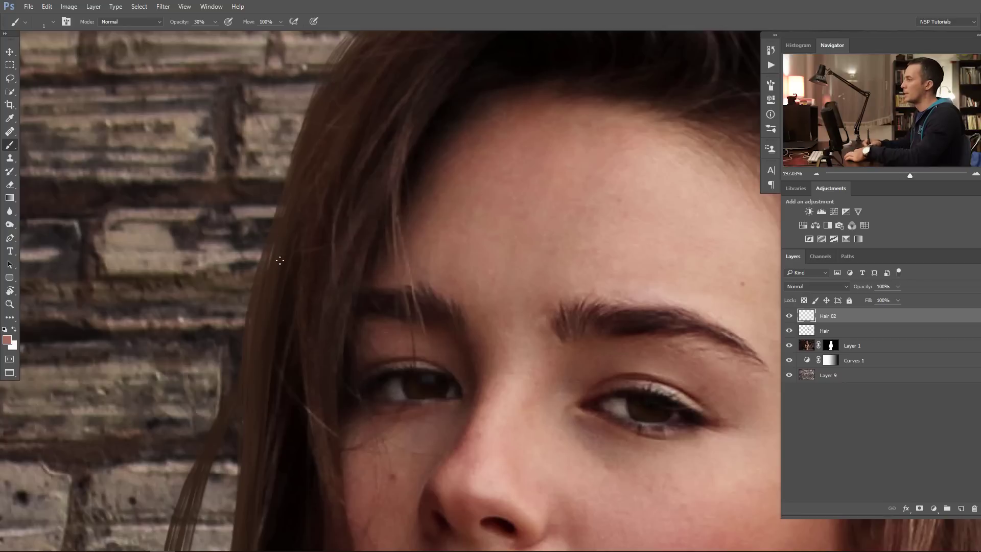
pyautogui.moveTo(262, 377); pyautogui.dragTo(270, 201)
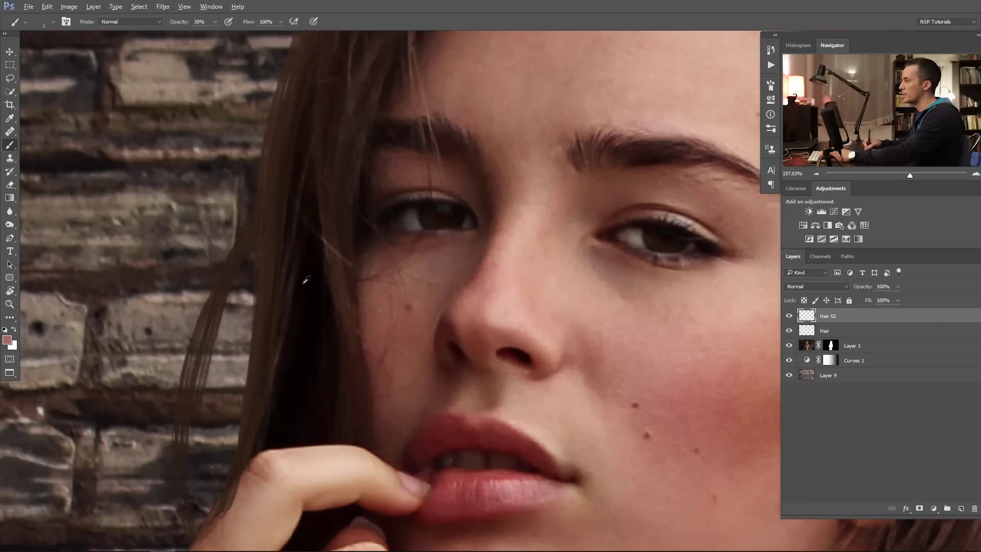
# - Darken the loose strands above the raised hand with black at 30% opacity, varying the brush size between about 2 and 7 px
pyautogui.press('d')
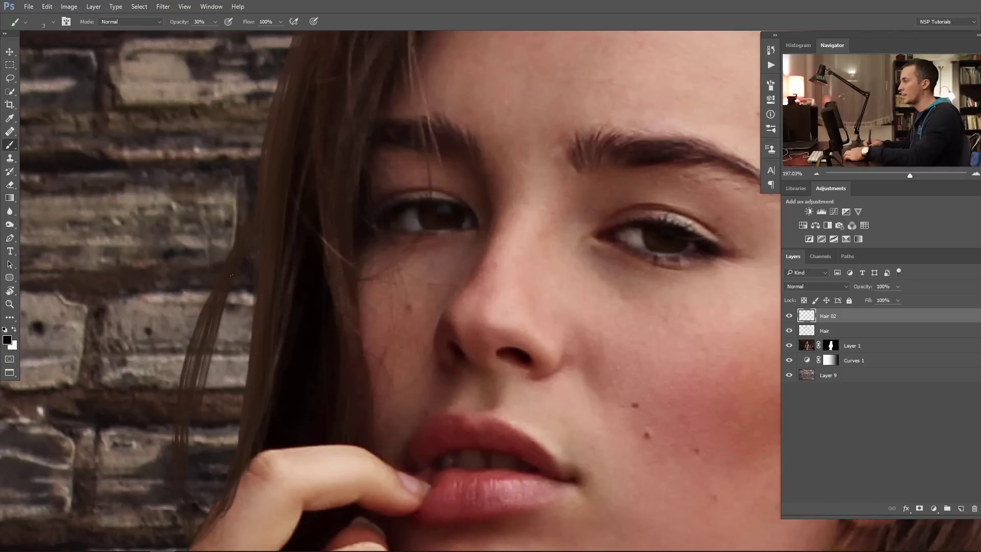
pyautogui.press(']')
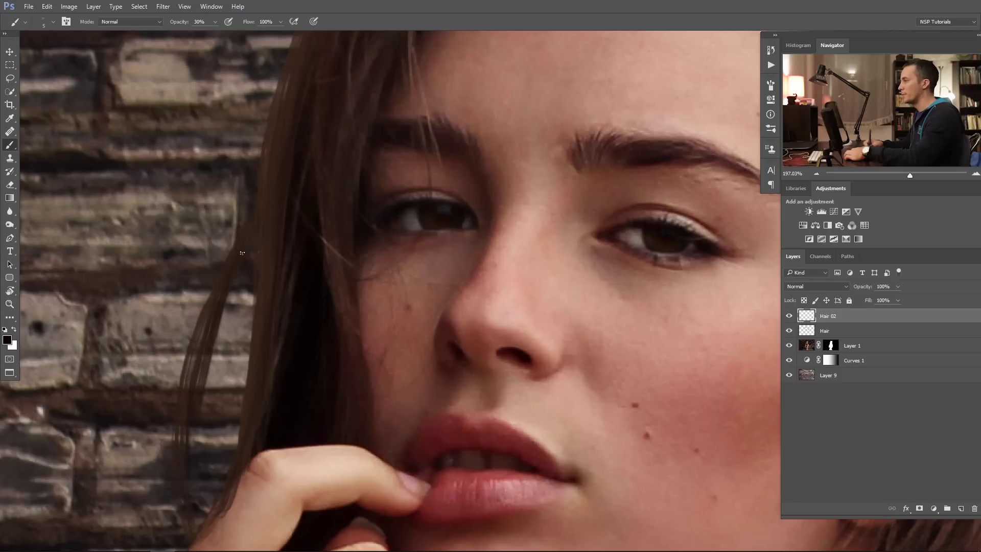
pyautogui.press(']')
pyautogui.press(']')
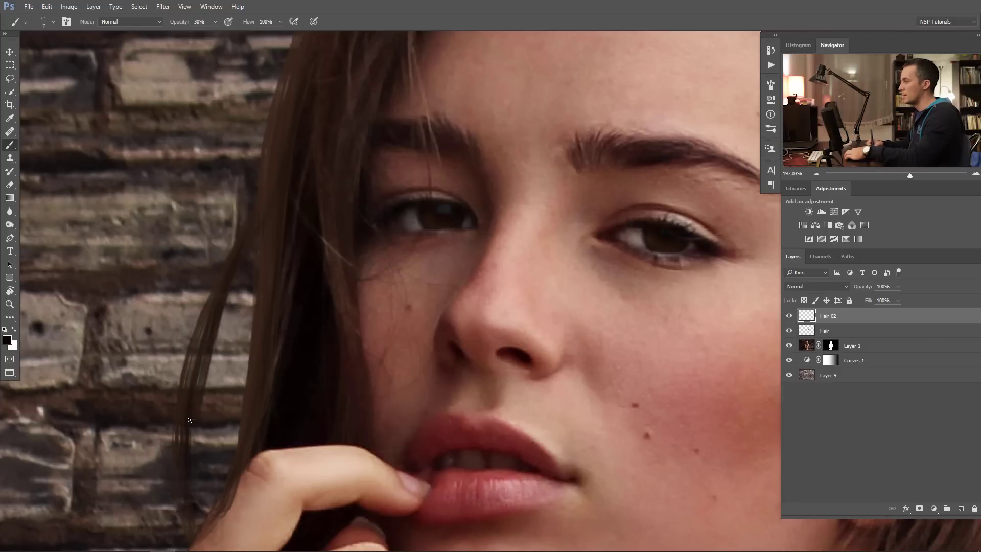
pyautogui.press('[')
pyautogui.press('[')
pyautogui.press('[')
pyautogui.press('[')
pyautogui.press('[')
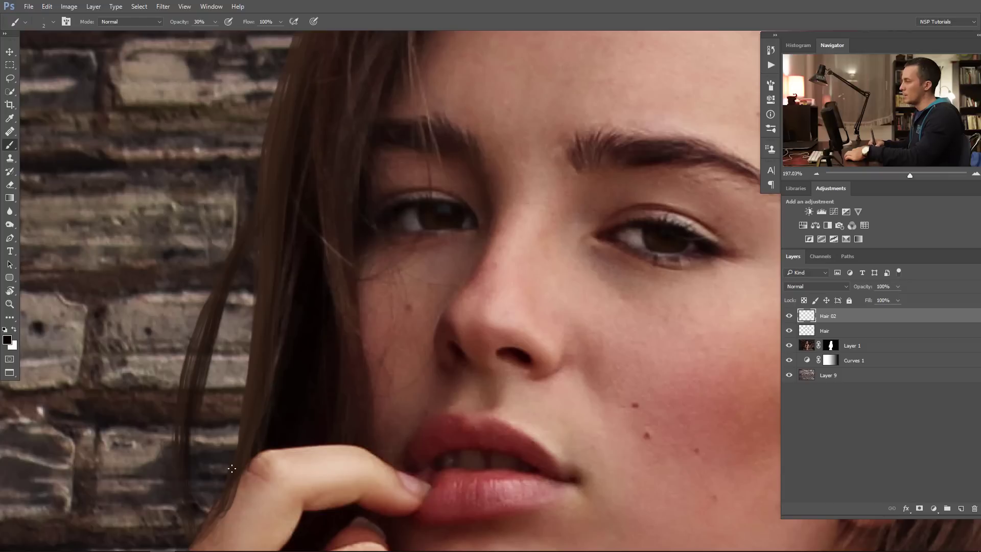
pyautogui.press(']')
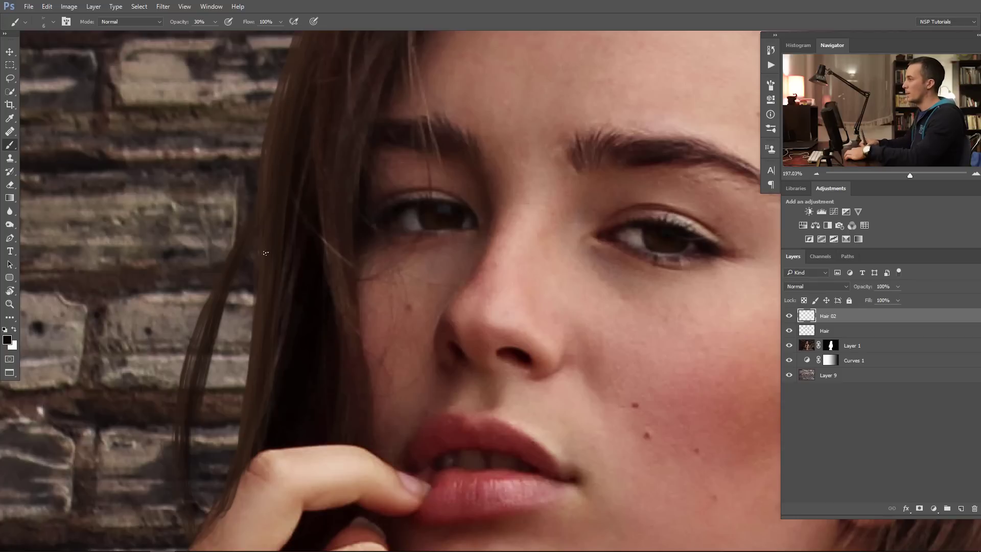
pyautogui.press('[')
# - Sample a dark brown from the top of the head and paint fine strands along the crown's edge, reducing the brush to 3 px
pyautogui.moveTo(327, 352); pyautogui.dragTo(271, 351)
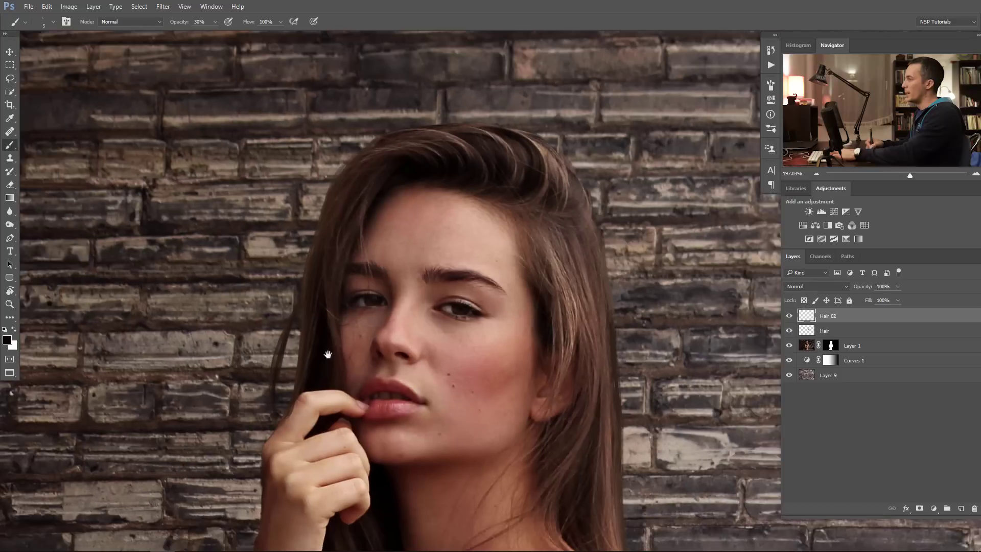
pyautogui.moveTo(432, 285); pyautogui.dragTo(361, 352)
pyautogui.scroll(3, 337, 209)
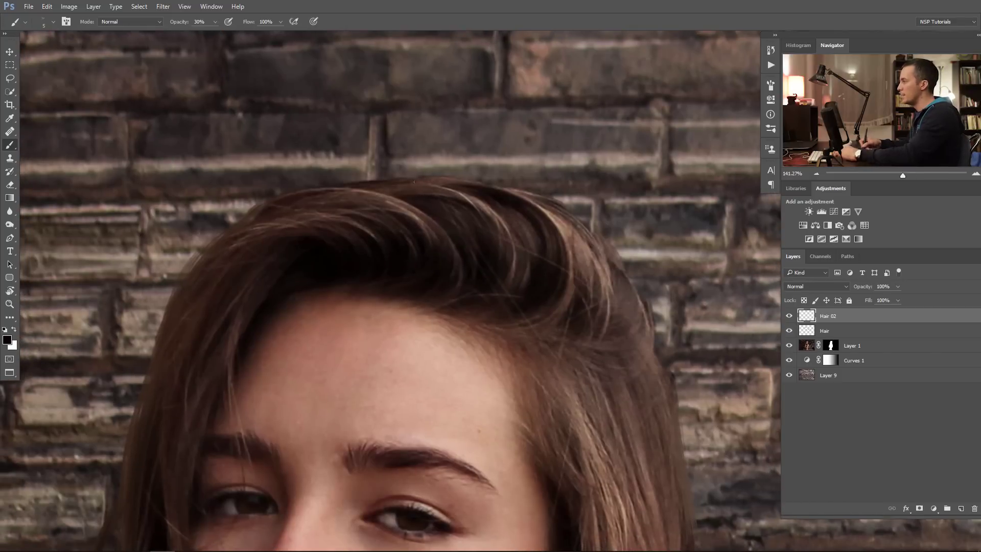
pyautogui.keyDown('alt'); pyautogui.click(435, 182); pyautogui.keyUp('alt')
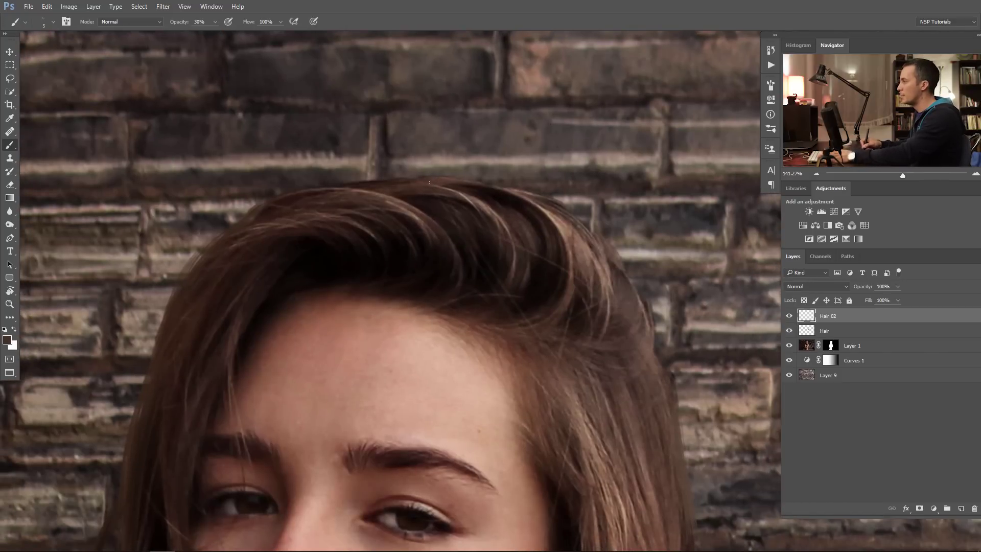
pyautogui.scroll(2, 424, 192)
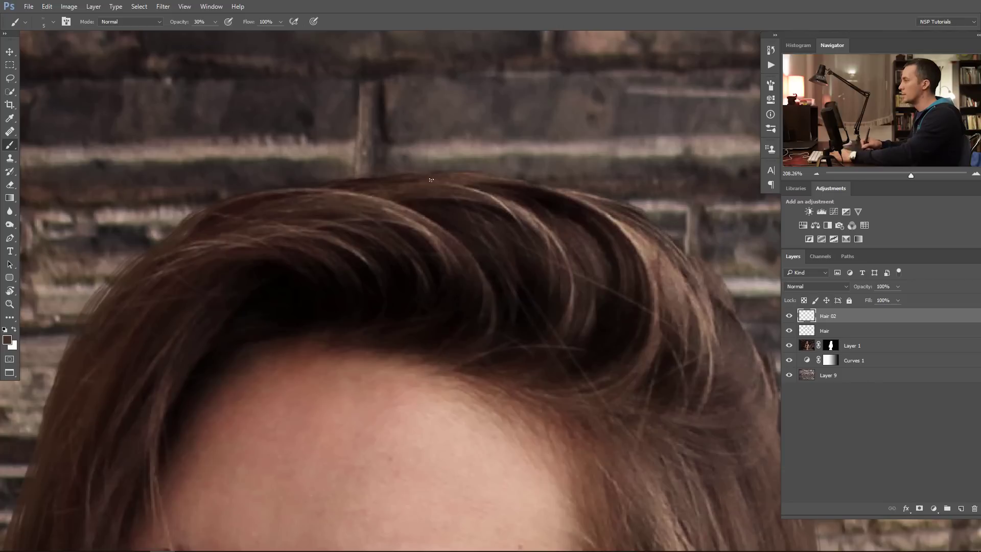
pyautogui.press('[')
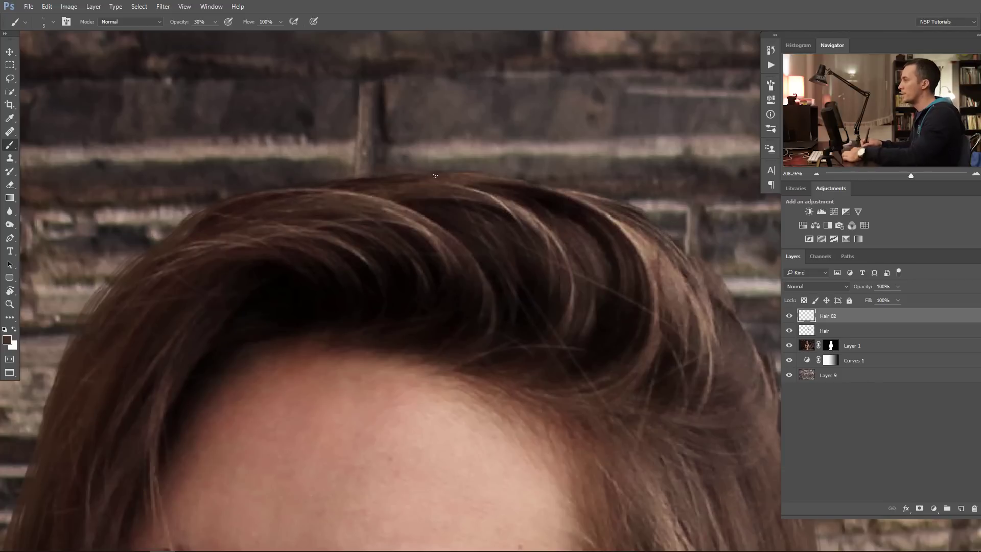
pyautogui.press('[')
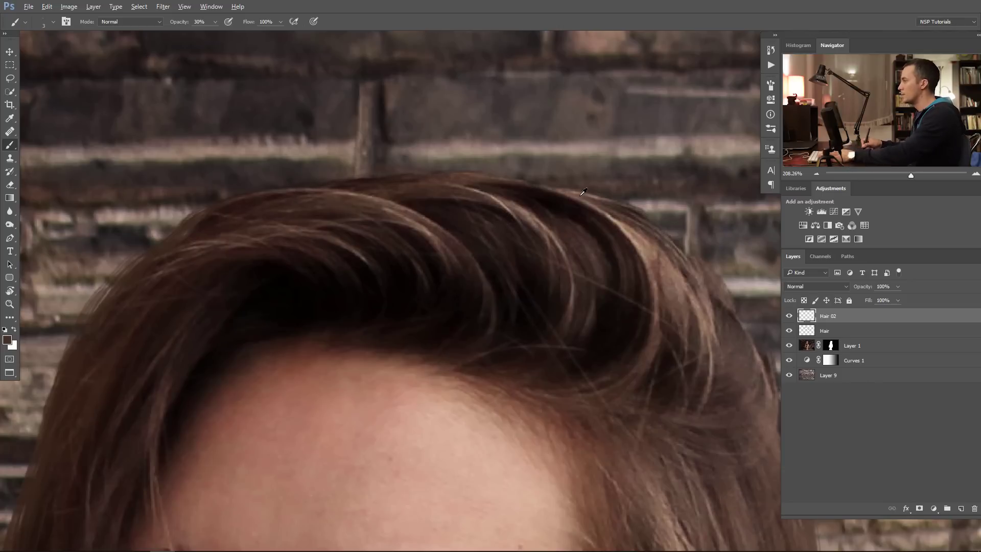
# - Set the brush opacity to 40% and paint fine strands across the crown with light and dark browns sampled from the hair
pyautogui.press('4')
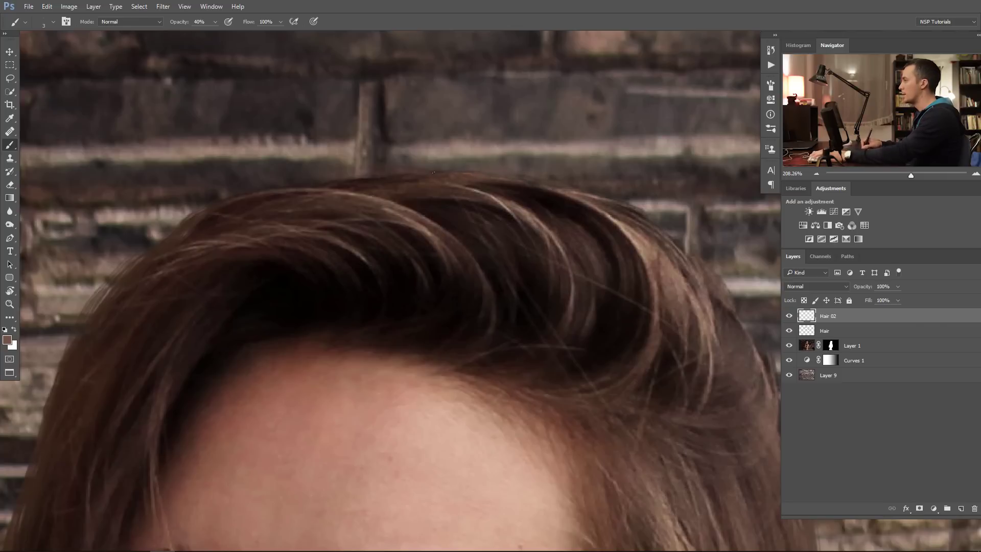
pyautogui.keyDown('alt'); pyautogui.click(536, 192); pyautogui.keyUp('alt')
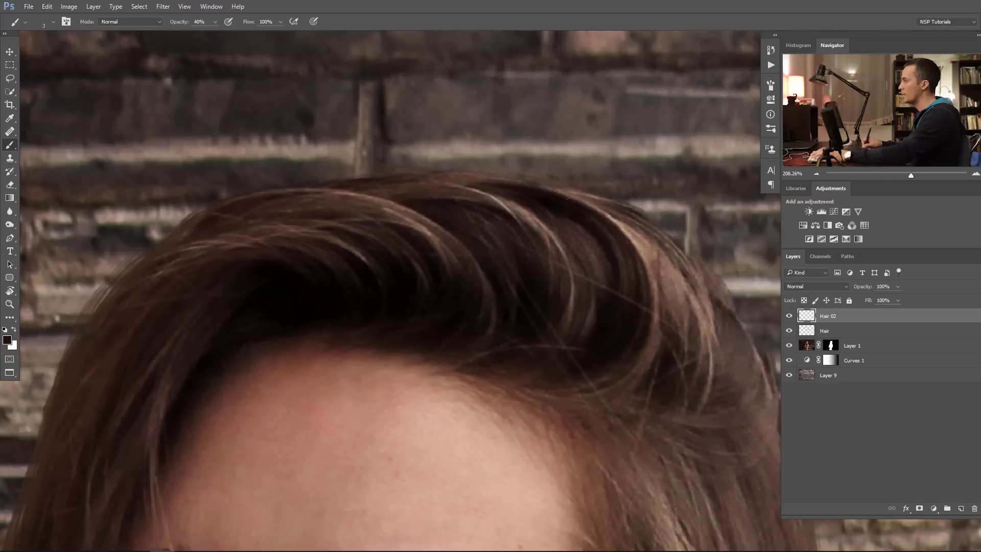
pyautogui.keyDown('alt'); pyautogui.click(481, 195); pyautogui.keyUp('alt')
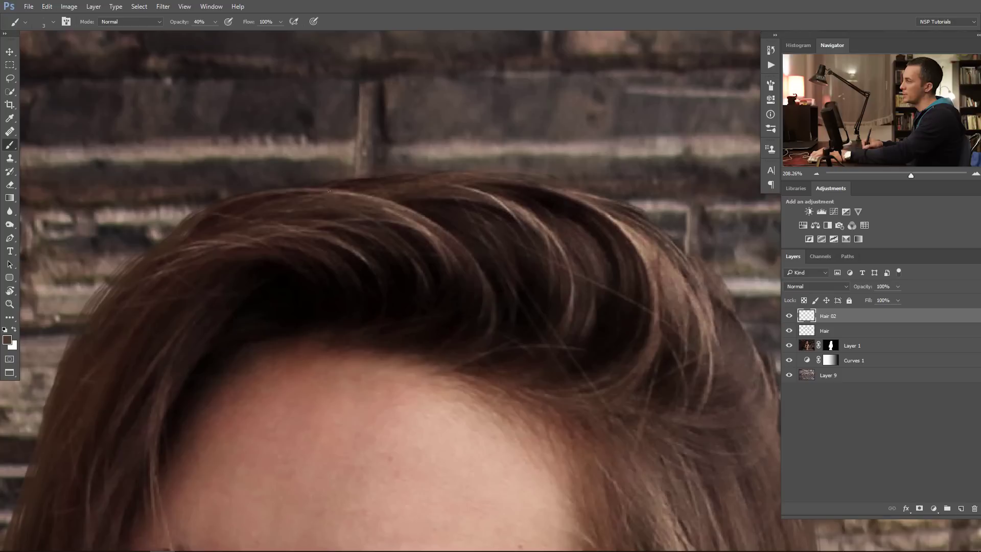
pyautogui.keyDown('alt'); pyautogui.click(278, 218); pyautogui.keyUp('alt')
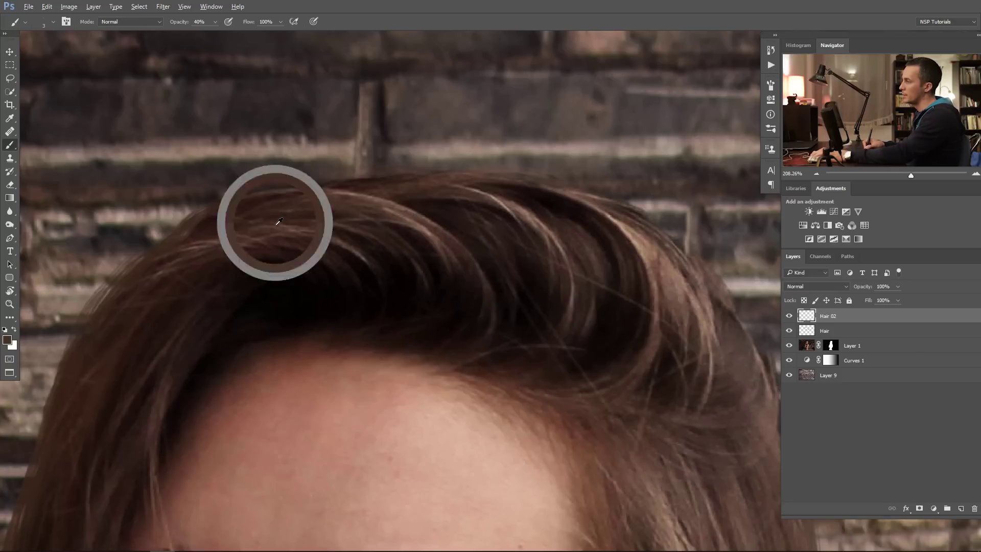
pyautogui.moveTo(284, 223); pyautogui.dragTo(390, 208)
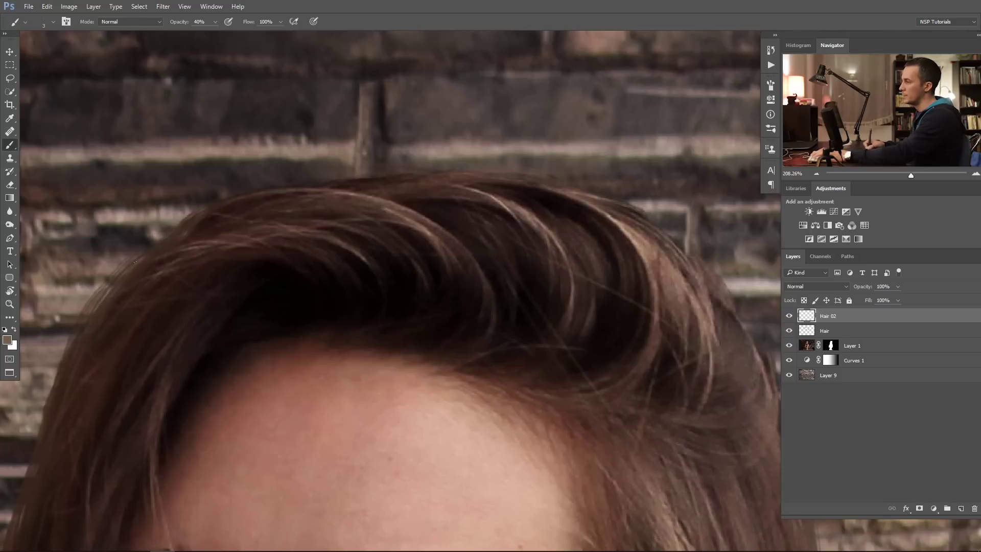
# - Paint fine lighter brown strands at 40% opacity down the hair edge beside the forehead and eye
pyautogui.moveTo(92, 328); pyautogui.dragTo(159, 240)
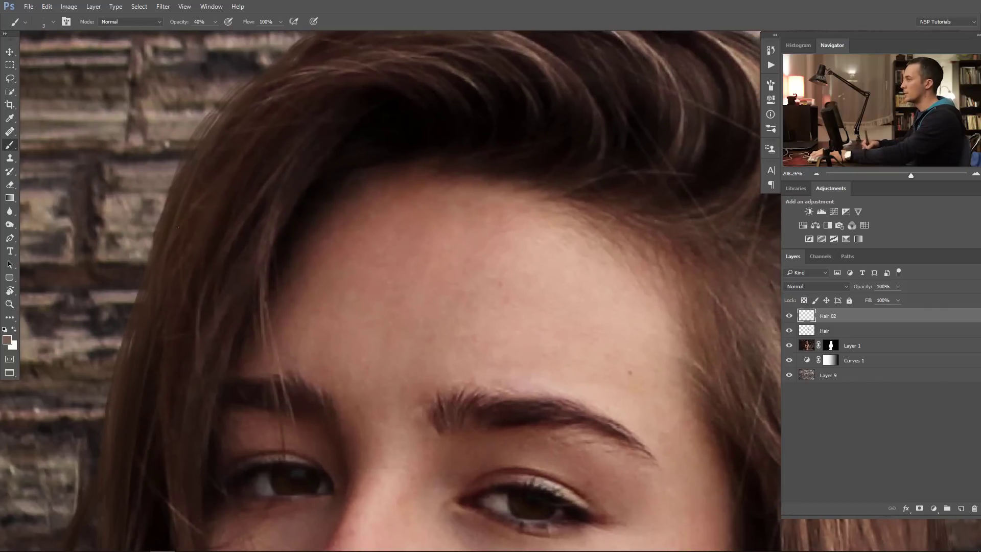
pyautogui.moveTo(208, 202); pyautogui.dragTo(152, 294)
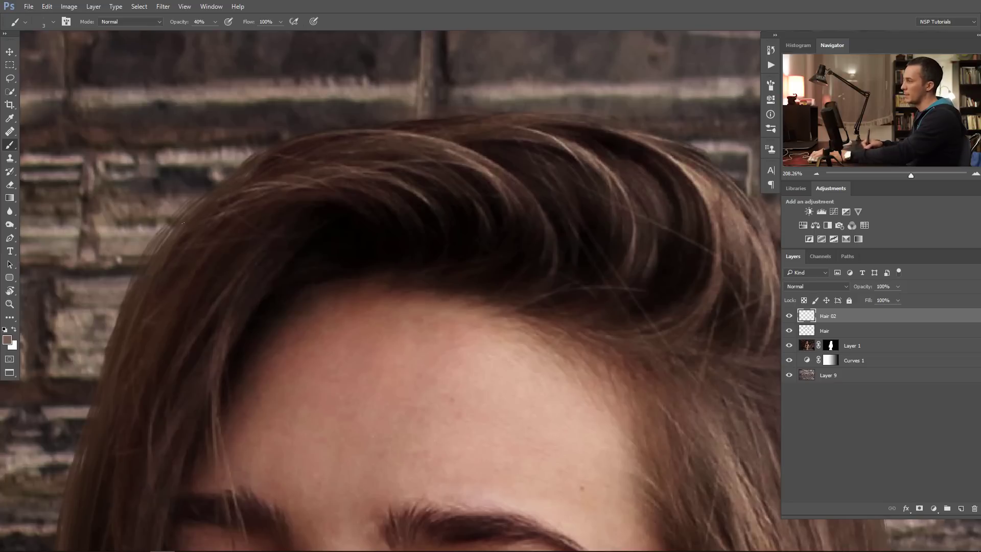
pyautogui.moveTo(194, 225); pyautogui.dragTo(235, 113)
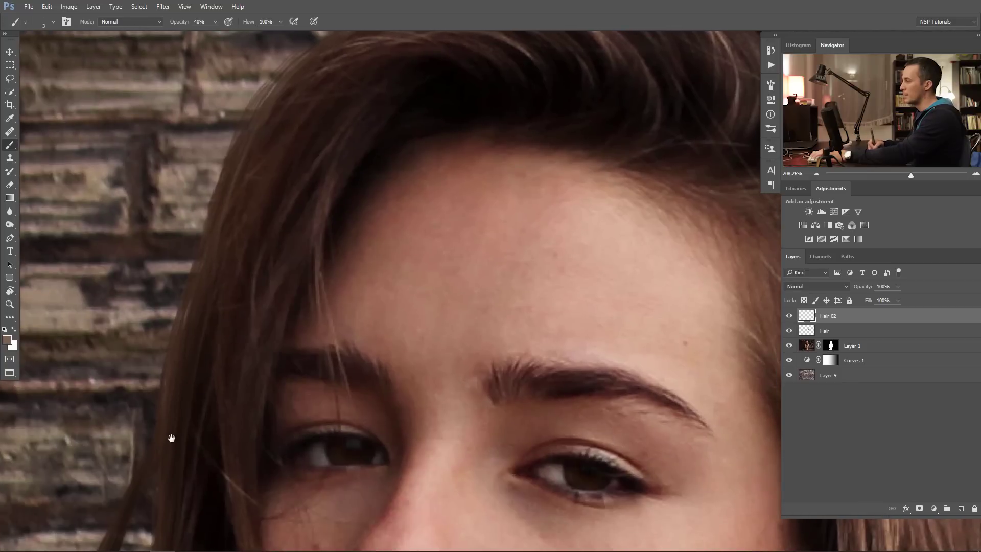
pyautogui.moveTo(169, 438); pyautogui.dragTo(225, 213)
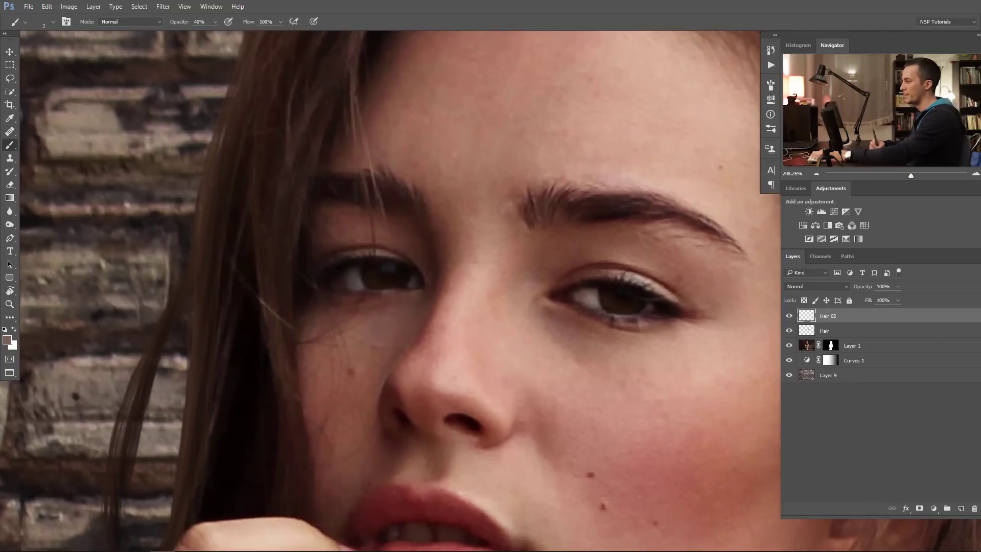
# - Sample a reddish brown from the hair beside the neck and paint fine strands along its outer edge against the bricks
pyautogui.moveTo(203, 377); pyautogui.dragTo(128, 376)
pyautogui.moveTo(421, 348); pyautogui.dragTo(374, 298)
pyautogui.moveTo(434, 302); pyautogui.dragTo(493, 321)
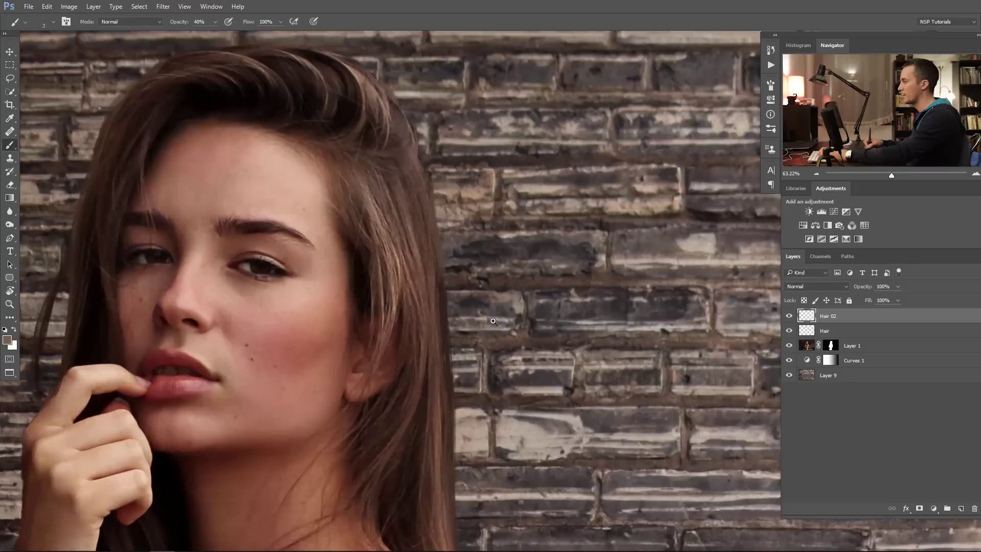
pyautogui.scroll(4, 493, 321)
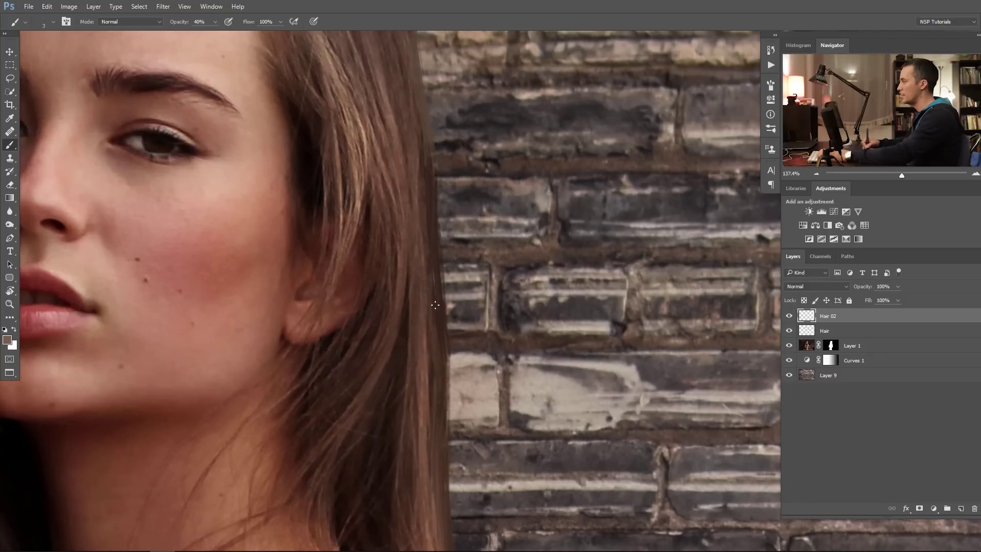
pyautogui.moveTo(429, 473); pyautogui.dragTo(413, 295)
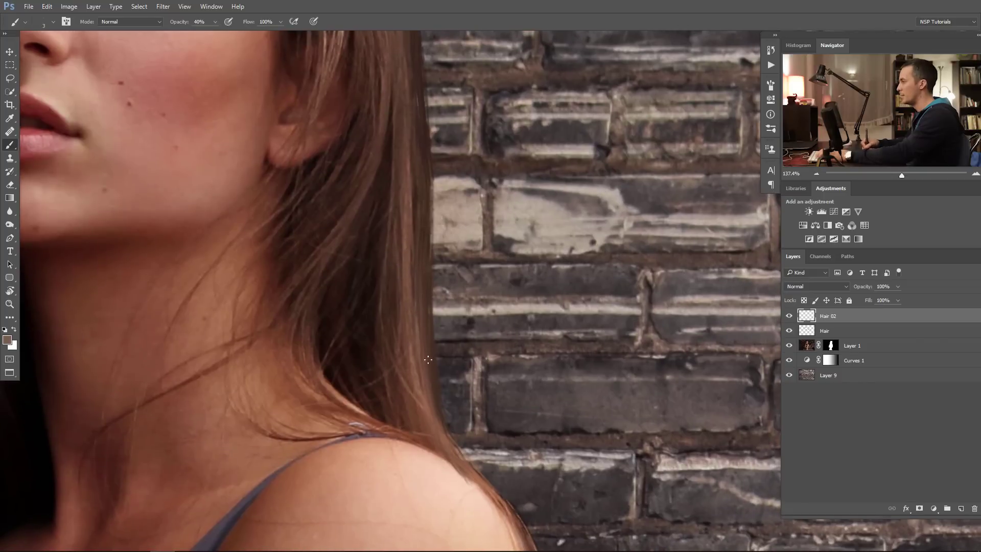
pyautogui.keyDown('alt'); pyautogui.click(414, 352); pyautogui.keyUp('alt')
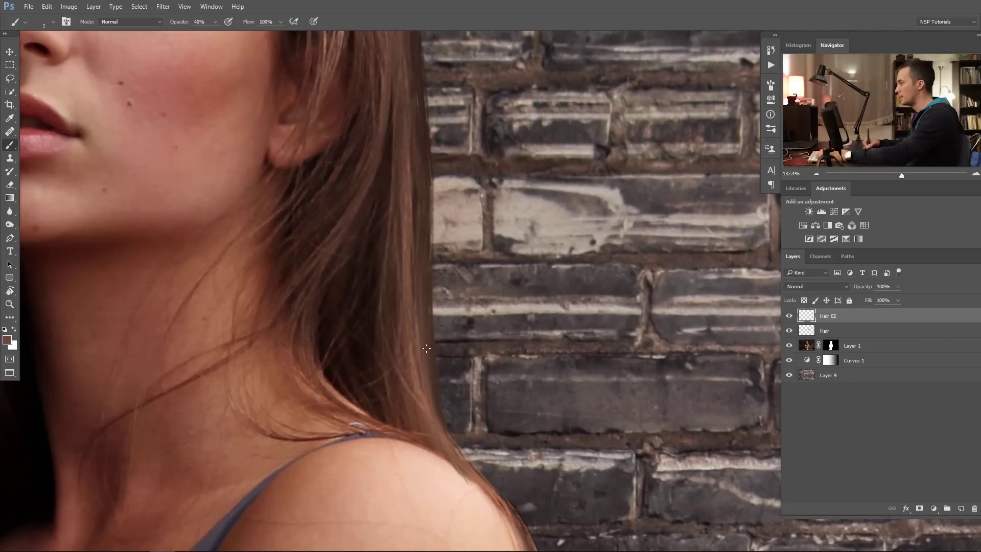
pyautogui.moveTo(418, 383); pyautogui.dragTo(366, 188)
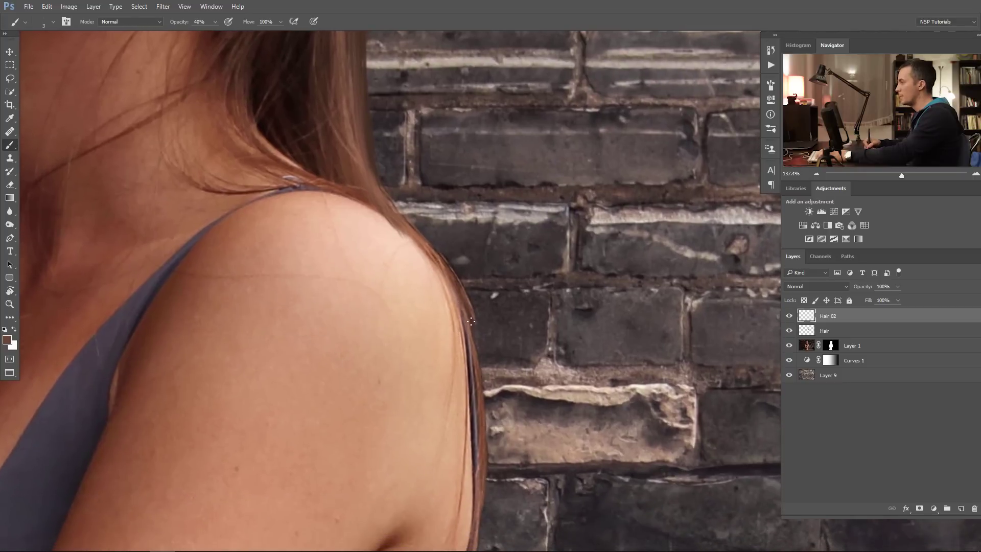
# - Paint fine strands at 40% opacity along the hair edge beside the shoulder and upper arm, using reddish and dark browns sampled from the hair
pyautogui.click(468, 308)
pyautogui.press('7')
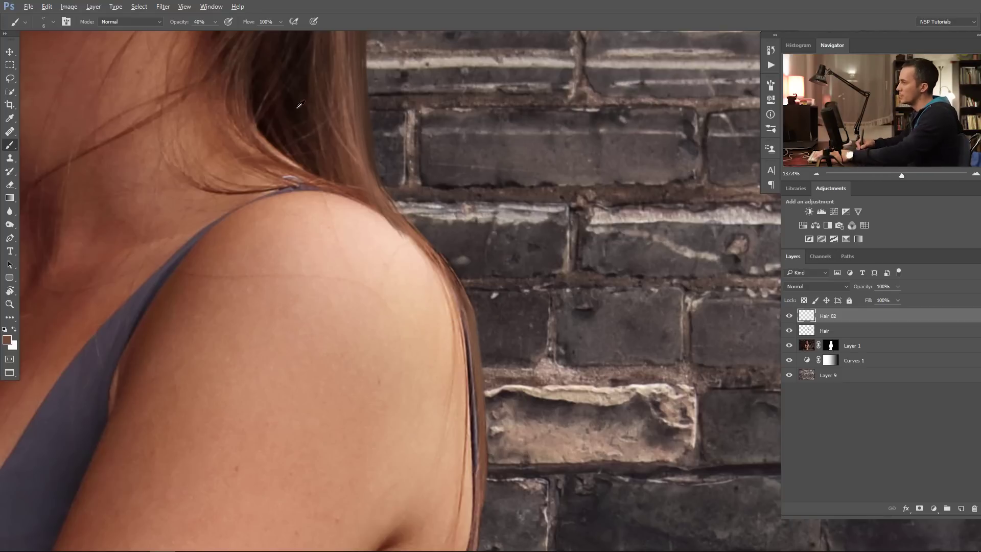
pyautogui.press('d')
pyautogui.moveTo(469, 343); pyautogui.dragTo(472, 372)
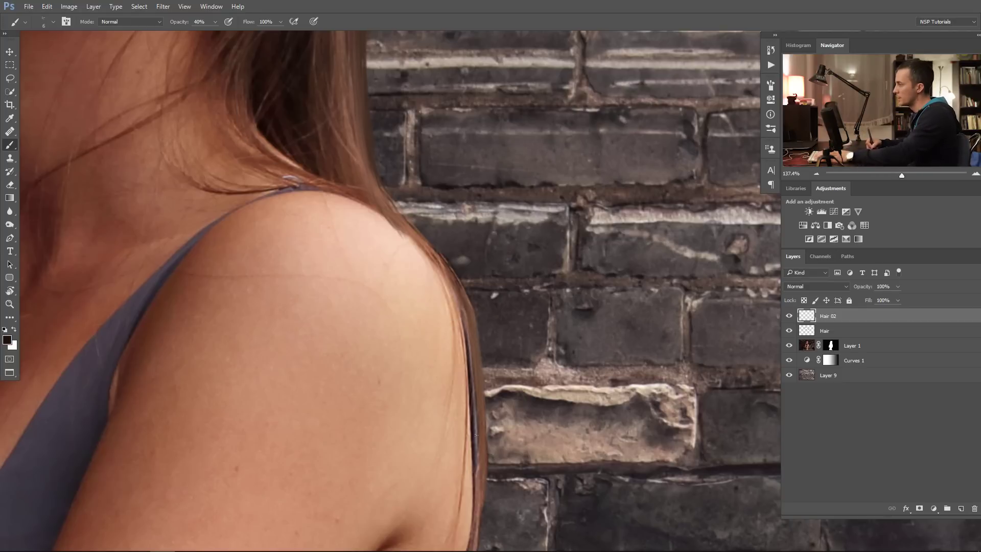
pyautogui.keyDown('alt'); pyautogui.click(433, 256); pyautogui.keyUp('alt')
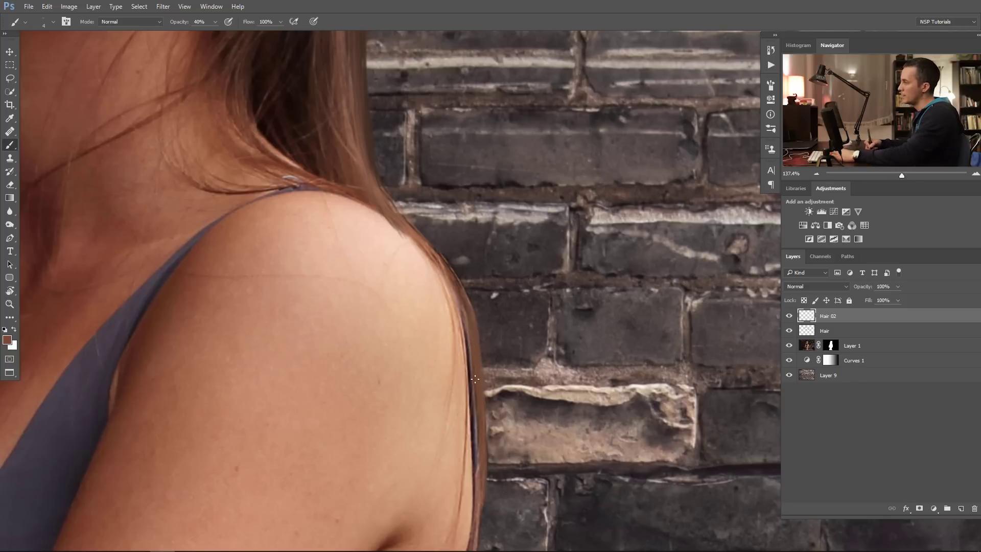
pyautogui.scroll(5, 474, 379)
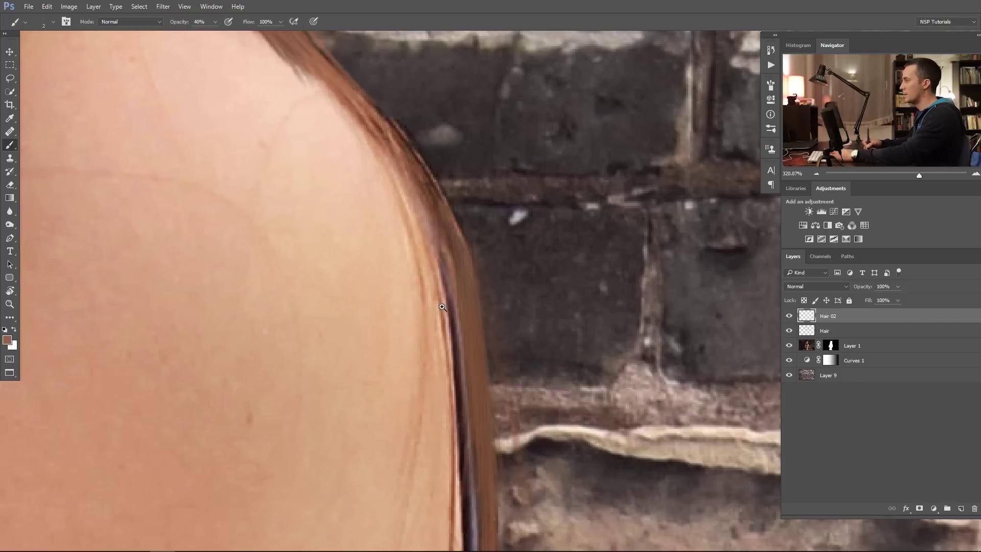
pyautogui.scroll(-5, 421, 323)
pyautogui.scroll(4, 433, 419)
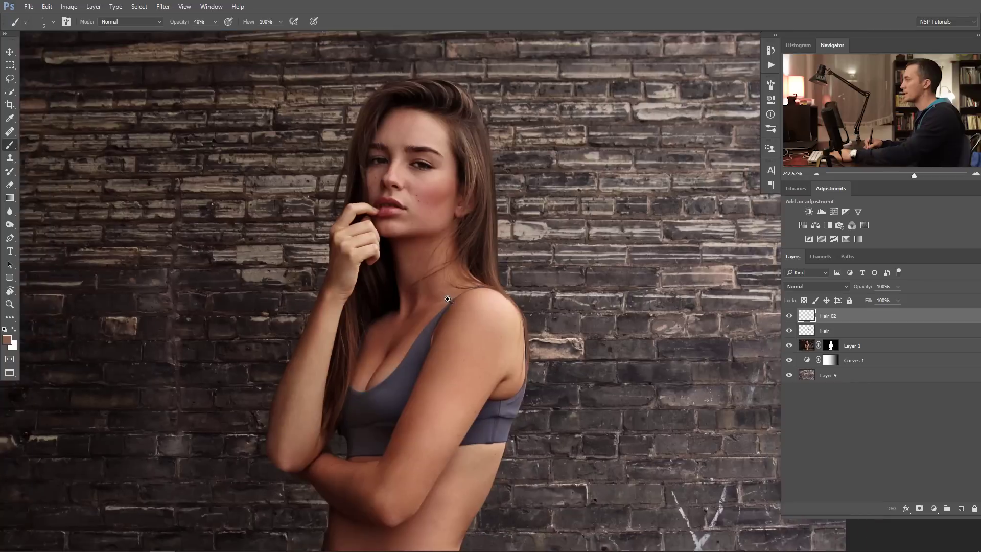
# - Create a new layer above Hair 02 and name it Hair 03
pyautogui.hotkey('ctrl', '0')
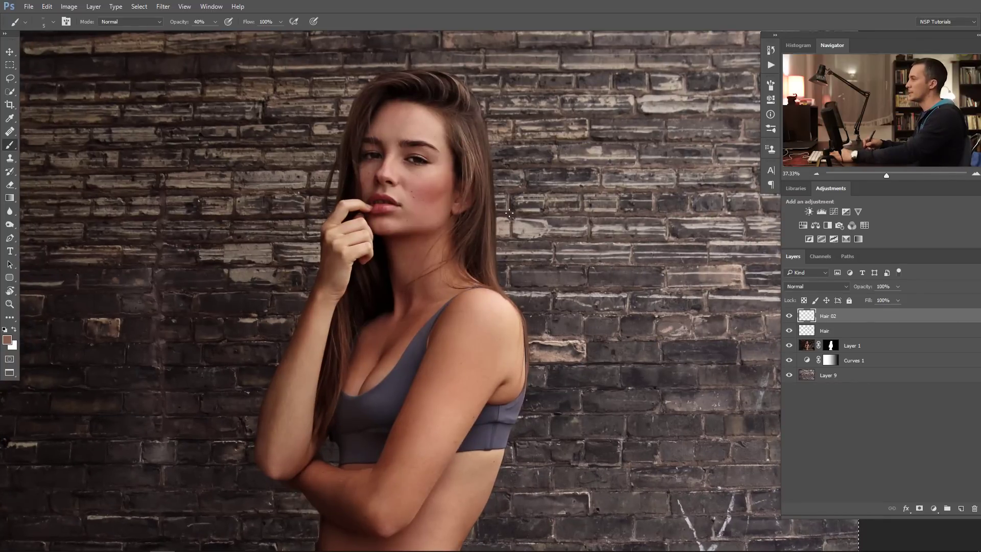
pyautogui.moveTo(537, 214); pyautogui.dragTo(459, 221)
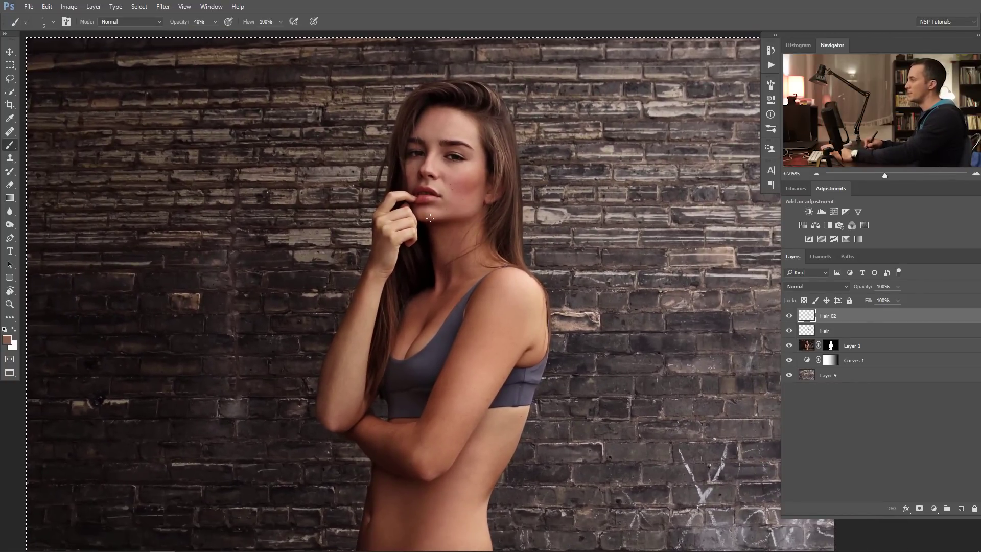
pyautogui.moveTo(397, 155); pyautogui.dragTo(414, 266)
pyautogui.moveTo(413, 261)
pyautogui.mouseDown()
pyautogui.moveTo(374, 225)
pyautogui.moveTo(405, 210)
pyautogui.moveTo(413, 262)
pyautogui.mouseUp()
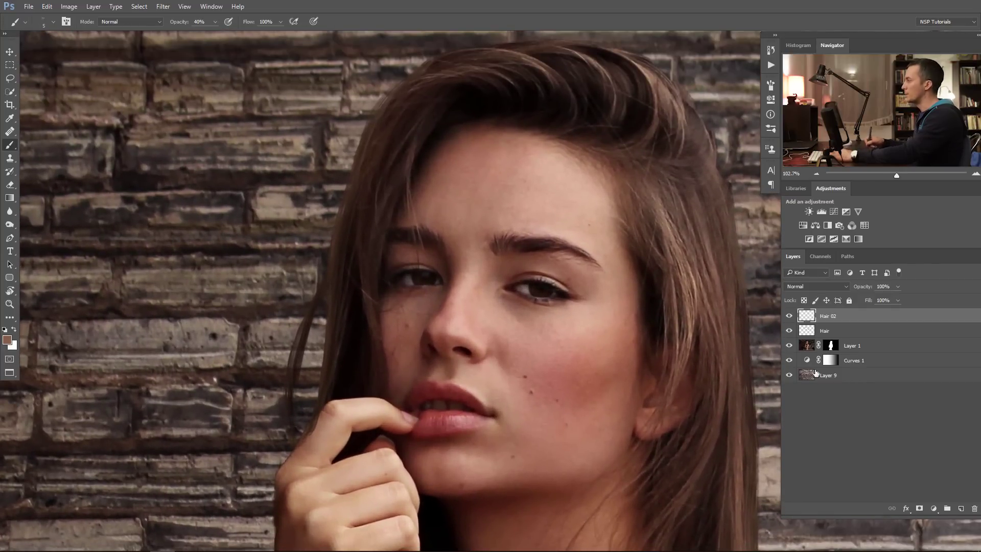
pyautogui.click(960, 509)
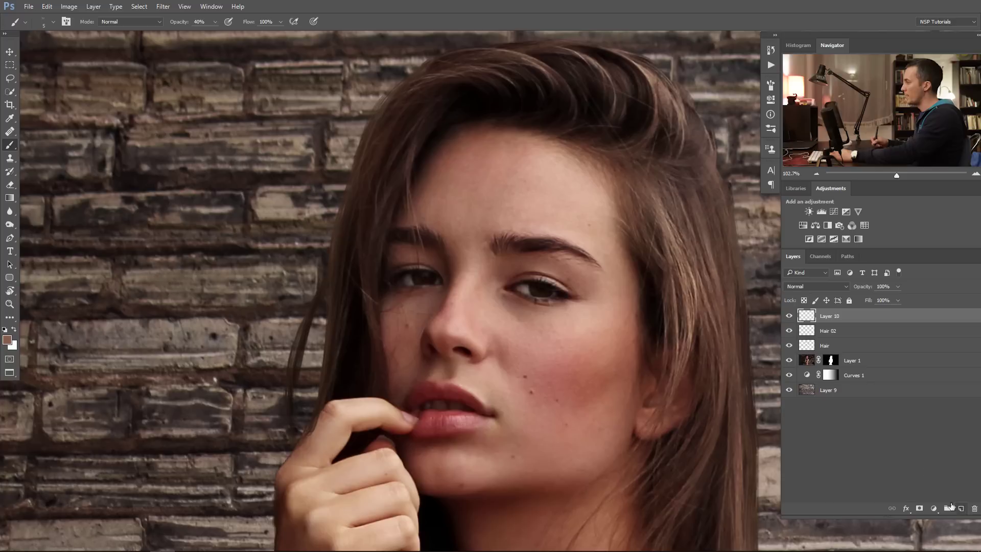
pyautogui.doubleClick(830, 316)
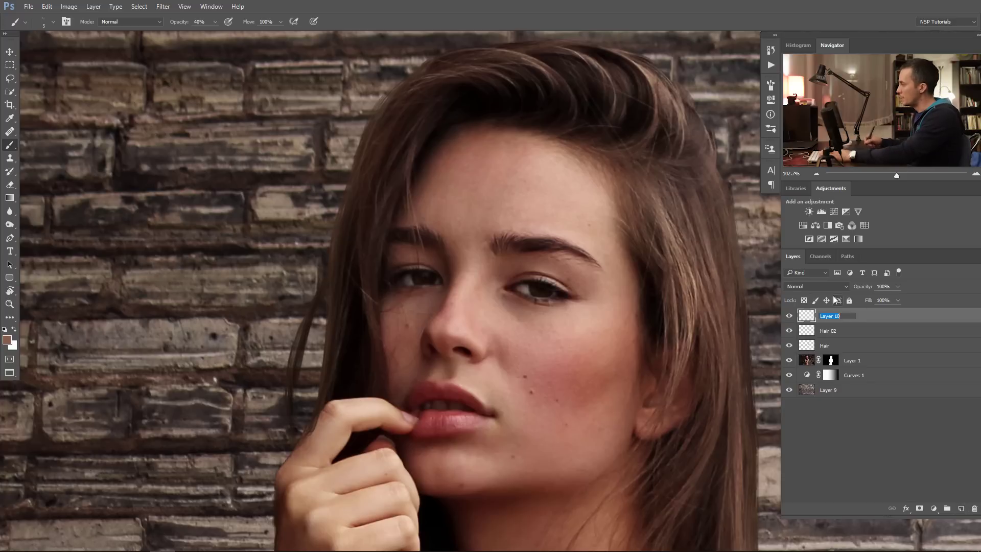
pyautogui.write('Hair')
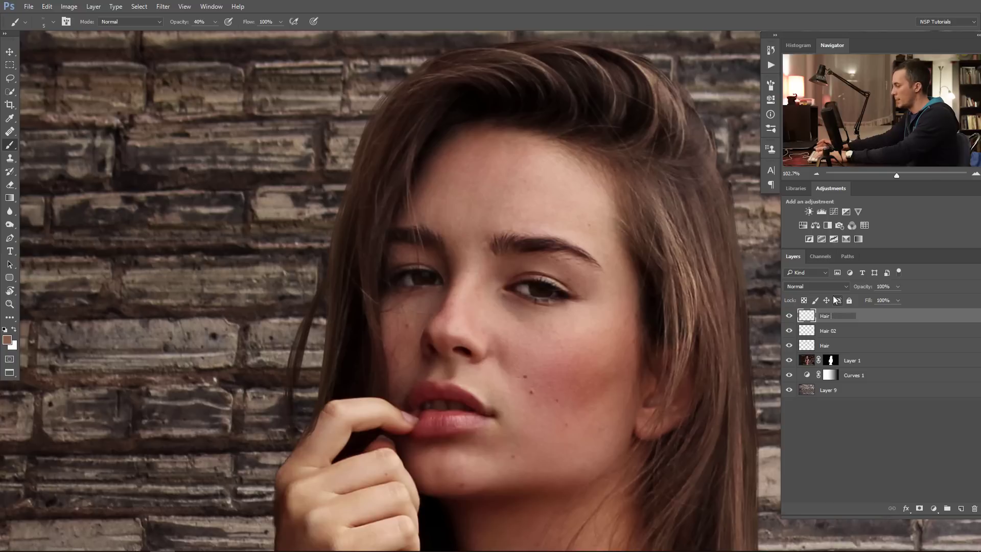
pyautogui.write(' 03')
pyautogui.press('Return')
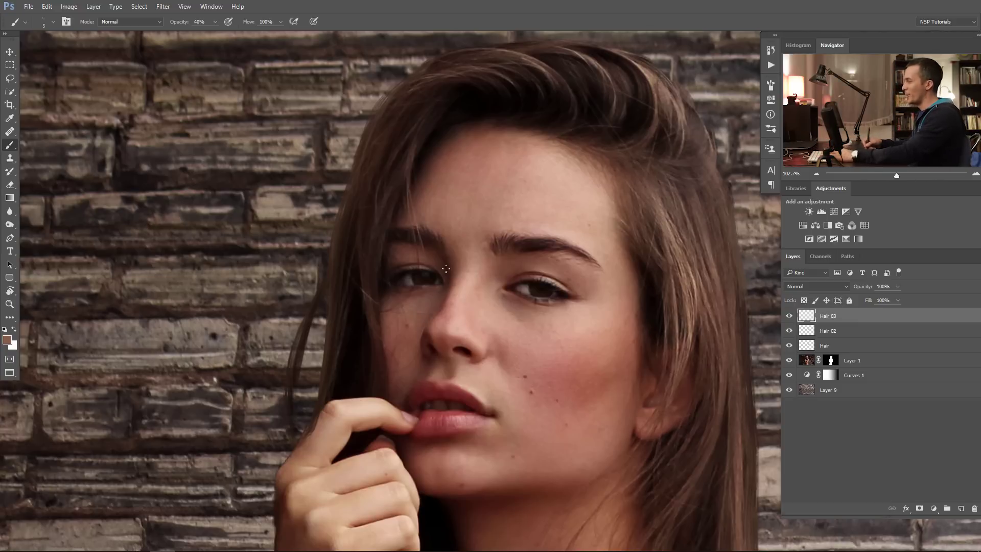
# - Choose the soft round brush with 0% hardness and set its size to 1 px
pyautogui.rightClick(403, 232)
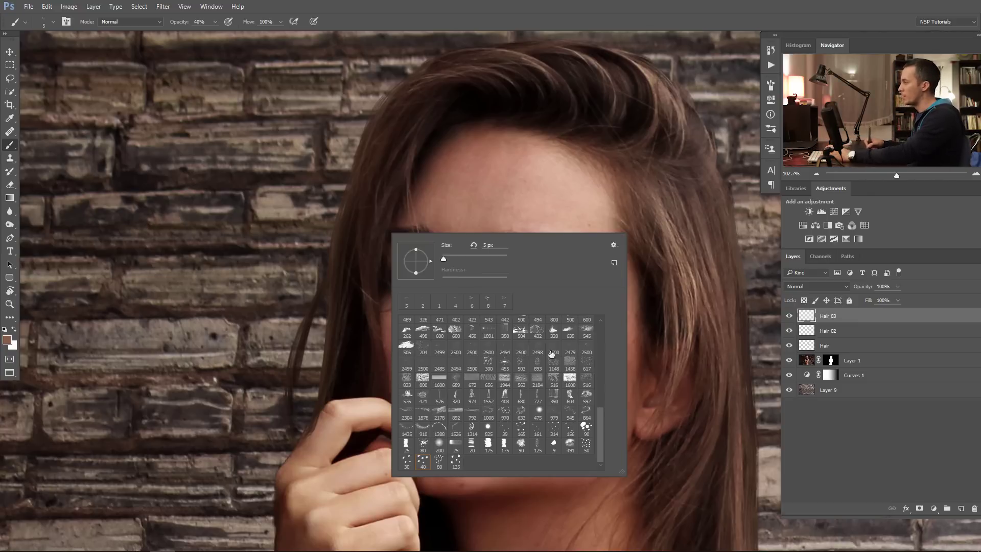
pyautogui.moveTo(601, 348)
pyautogui.mouseDown()
pyautogui.moveTo(599, 413)
pyautogui.moveTo(602, 321)
pyautogui.mouseUp()
pyautogui.click(406, 323)
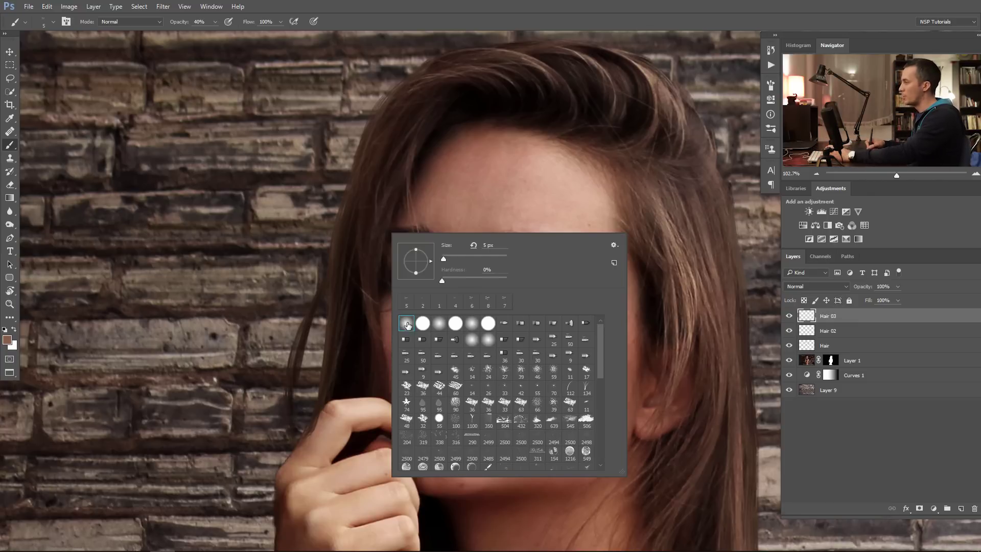
pyautogui.moveTo(440, 260); pyautogui.dragTo(430, 255)
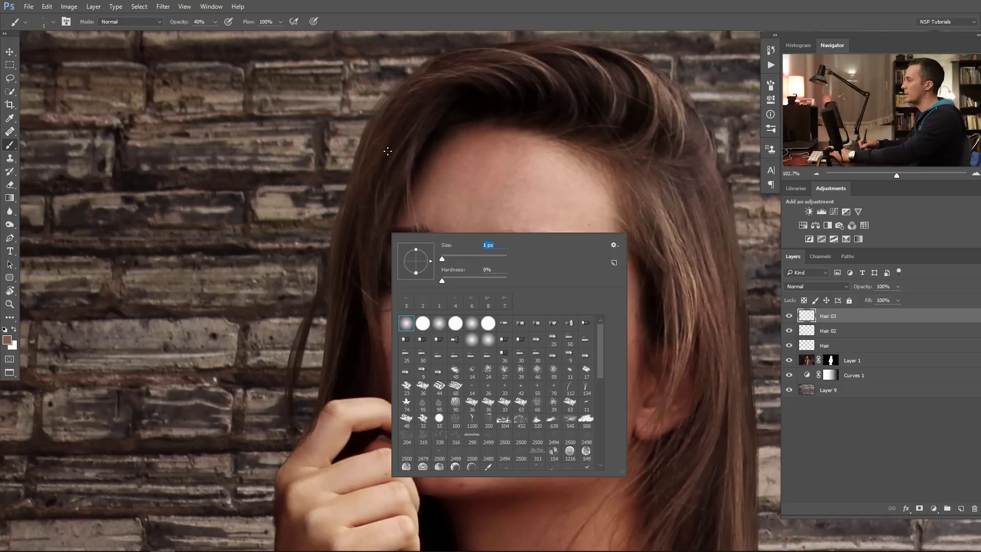
pyautogui.click(477, 177)
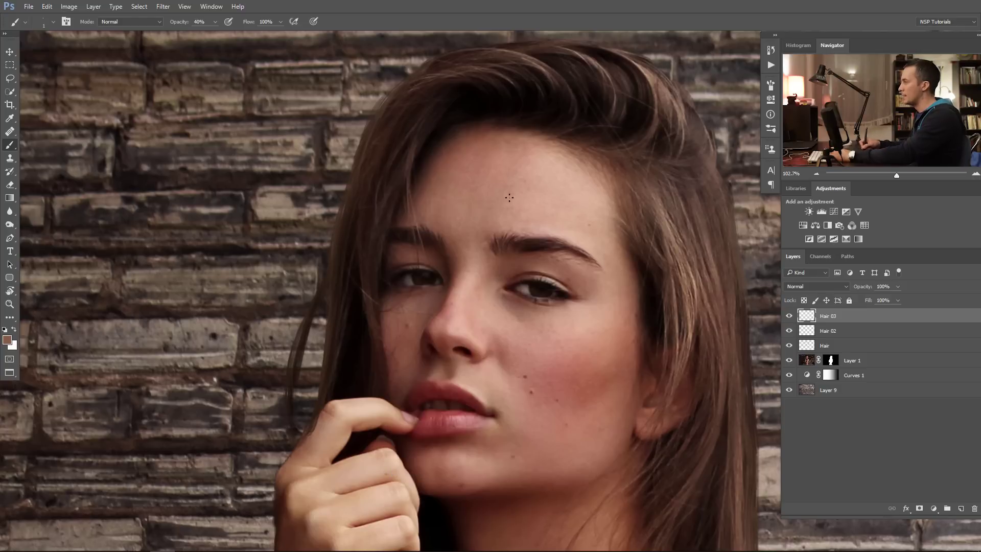
# - Sample a skin tone from the forehead and paint hairline strands down the hair edge beside the face at 30%, then 20% opacity
pyautogui.scroll(2, 373, 149)
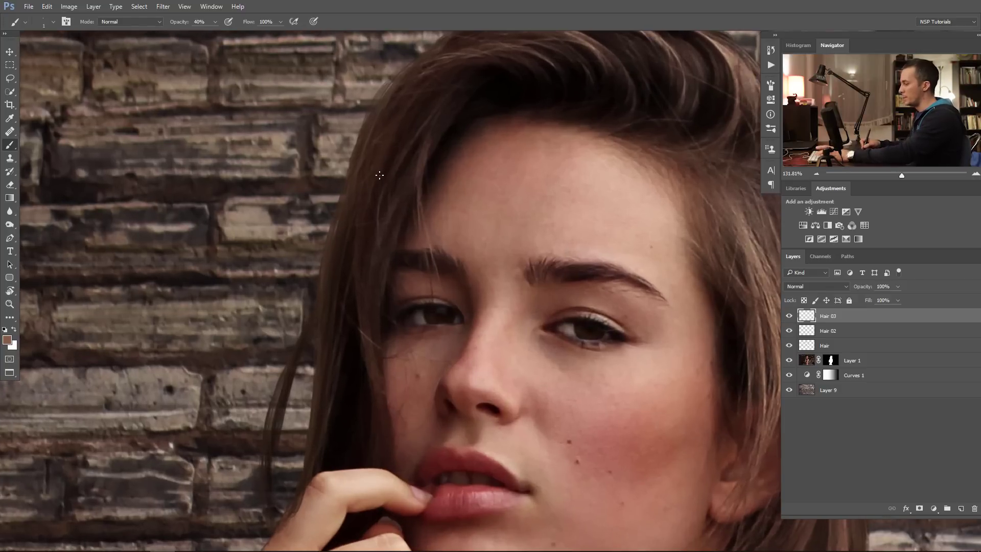
pyautogui.scroll(3, 379, 228)
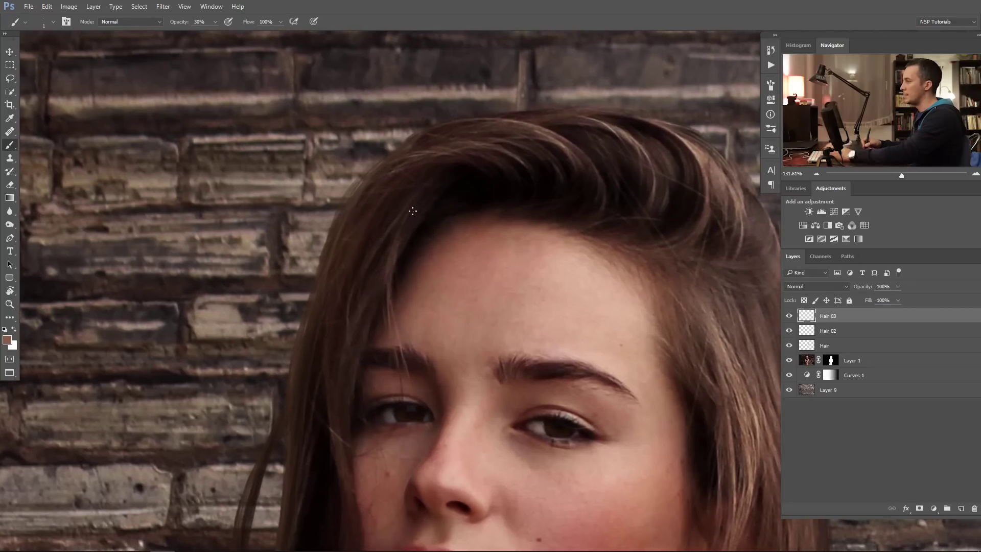
pyautogui.keyDown('alt'); pyautogui.click(475, 256); pyautogui.keyUp('alt')
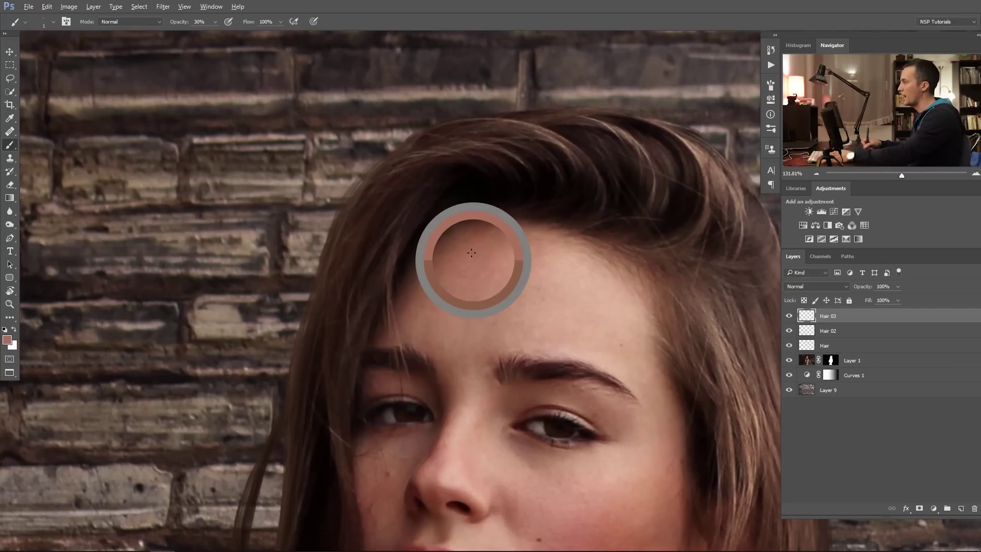
pyautogui.moveTo(320, 326); pyautogui.dragTo(319, 372)
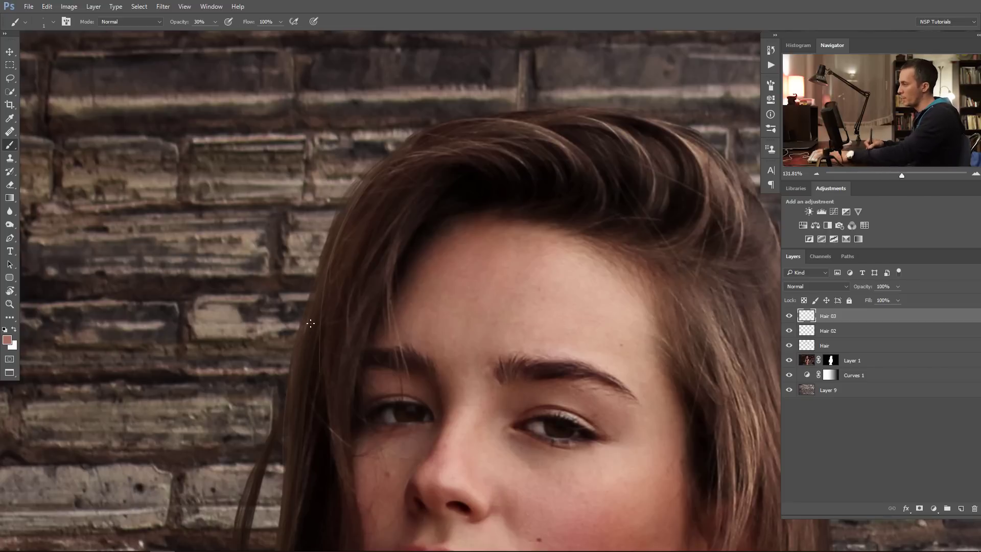
pyautogui.press('2')
pyautogui.moveTo(286, 467); pyautogui.dragTo(283, 282)
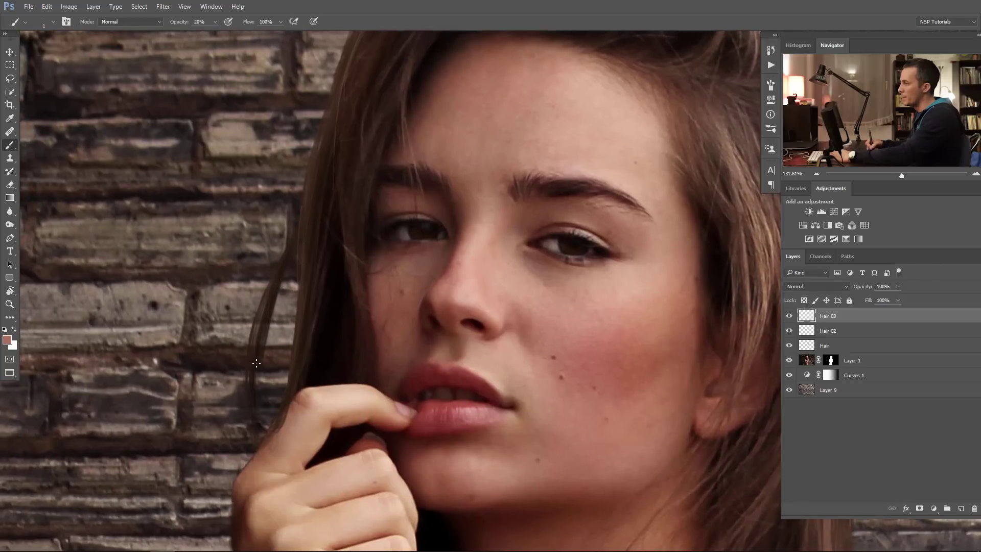
# - Paint faint light strands at 20% opacity along the ear-side hair edge, from the crown down to the shoulder
pyautogui.moveTo(673, 288); pyautogui.dragTo(398, 473)
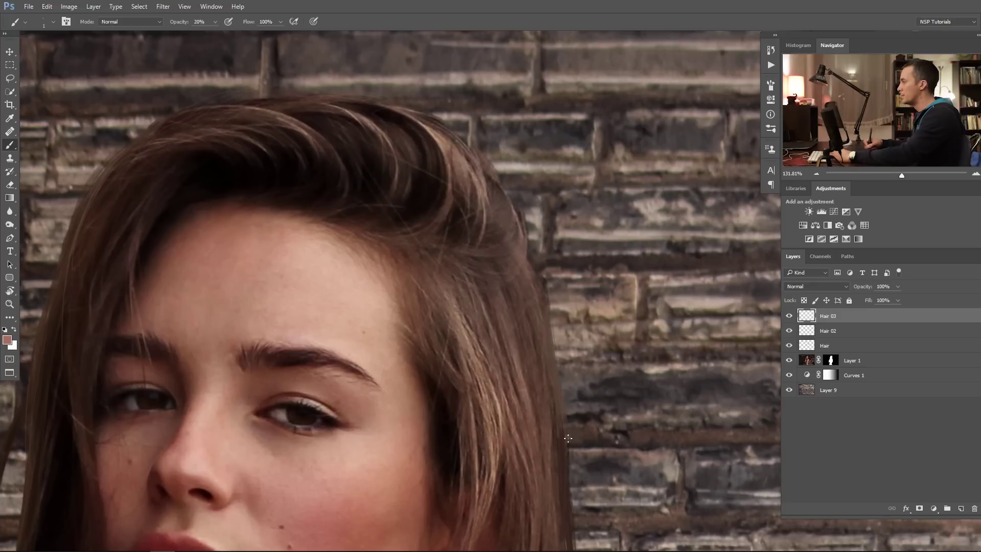
pyautogui.moveTo(568, 437); pyautogui.dragTo(504, 262)
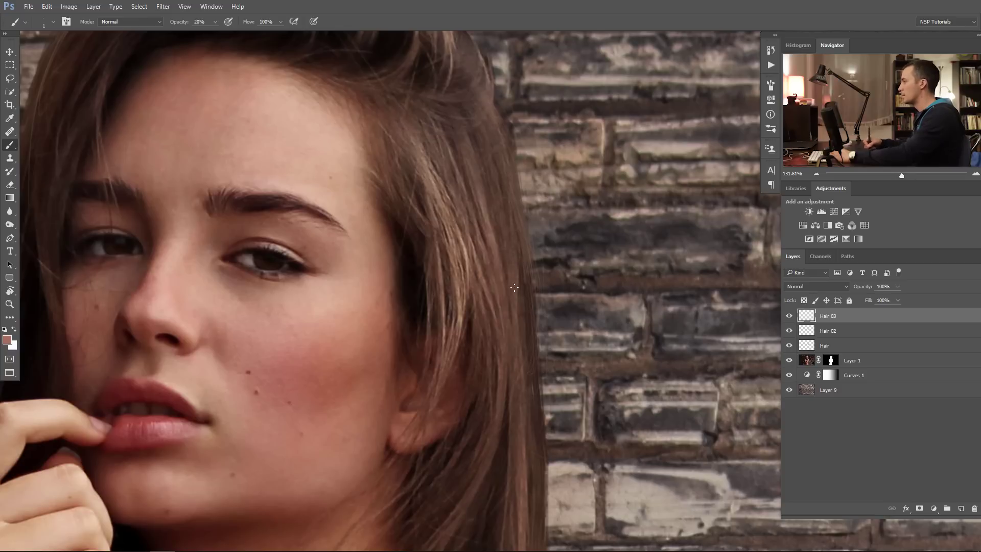
pyautogui.moveTo(527, 441); pyautogui.dragTo(510, 192)
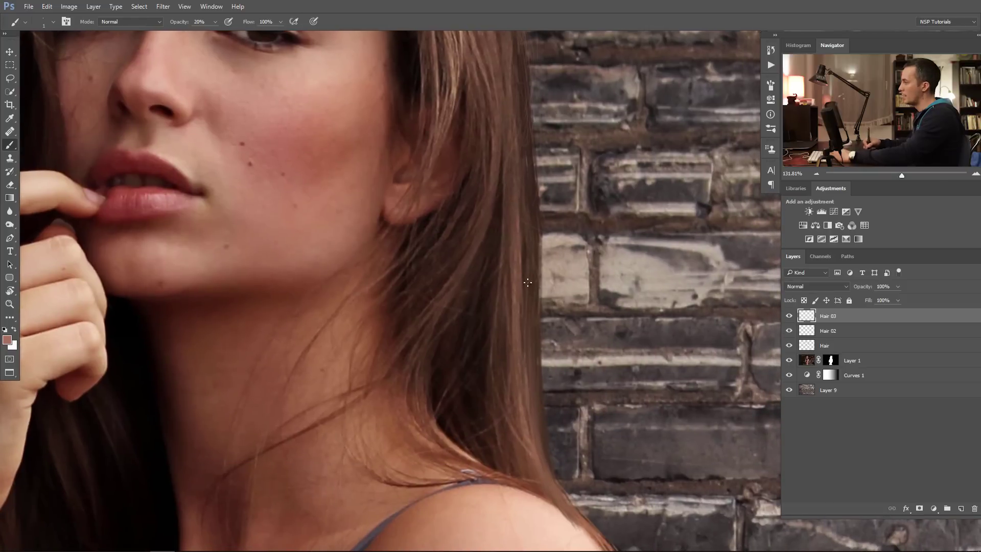
pyautogui.moveTo(528, 407); pyautogui.dragTo(492, 202)
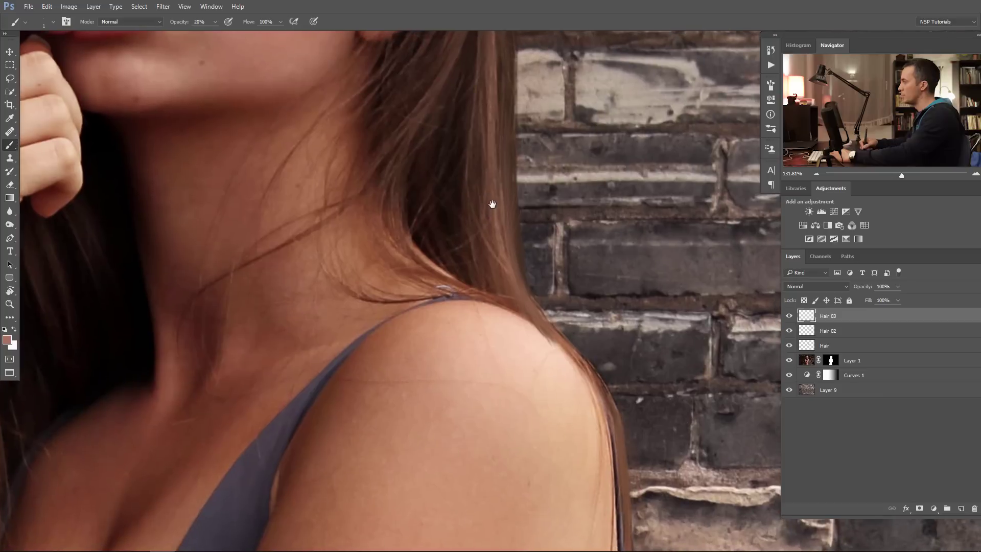
# - Sample dark browns from the hair beside the neck and paint thin strands at 20% opacity along its edge, down past the upper arm
pyautogui.keyDown('alt'); pyautogui.click(490, 206); pyautogui.keyUp('alt')
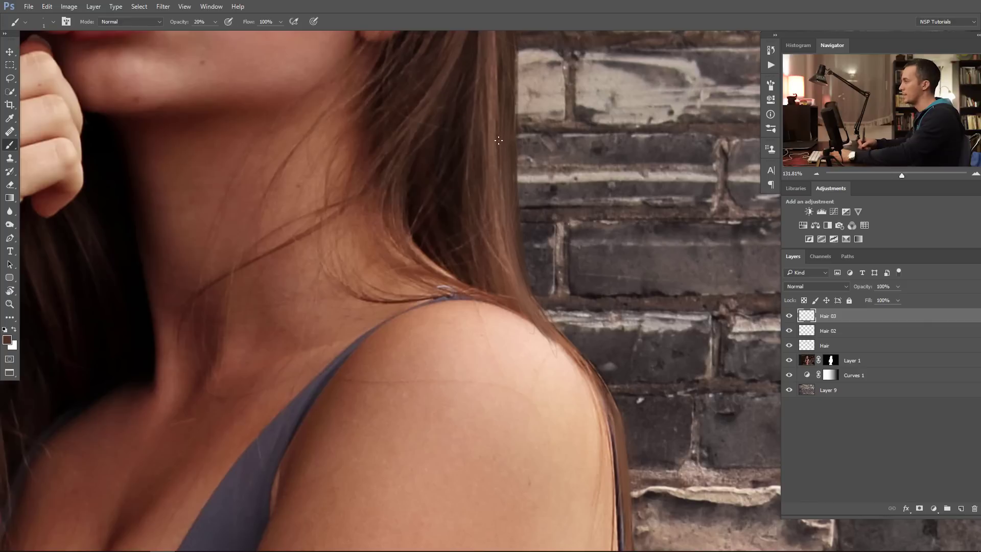
pyautogui.keyDown('alt'); pyautogui.click(462, 152); pyautogui.keyUp('alt')
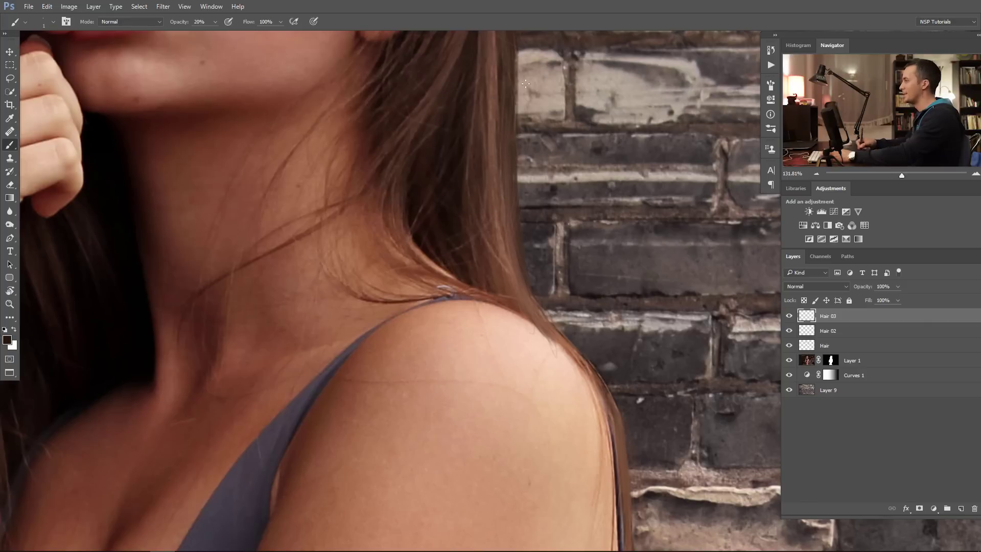
pyautogui.moveTo(543, 193); pyautogui.dragTo(506, 194)
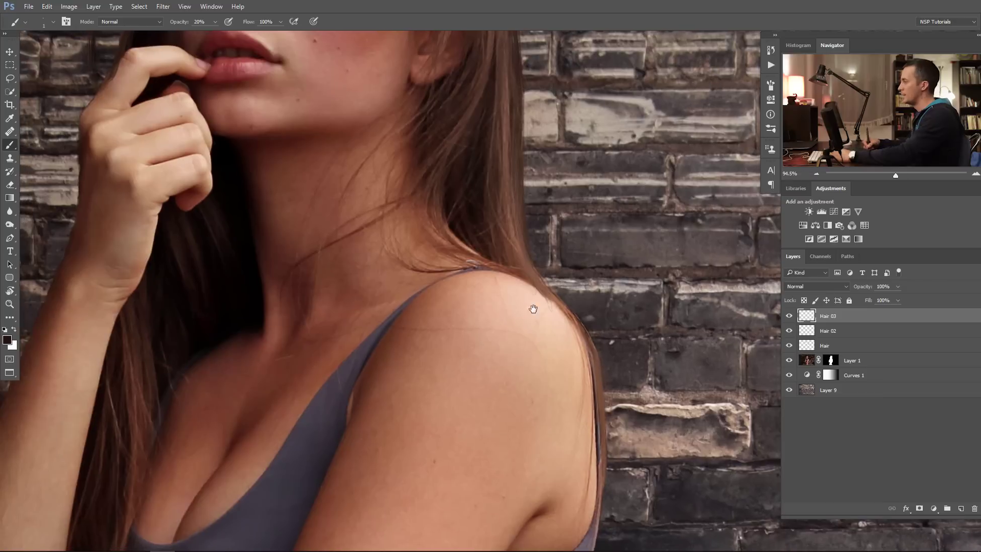
pyautogui.moveTo(532, 308); pyautogui.dragTo(460, 98)
pyautogui.moveTo(478, 199); pyautogui.dragTo(572, 161)
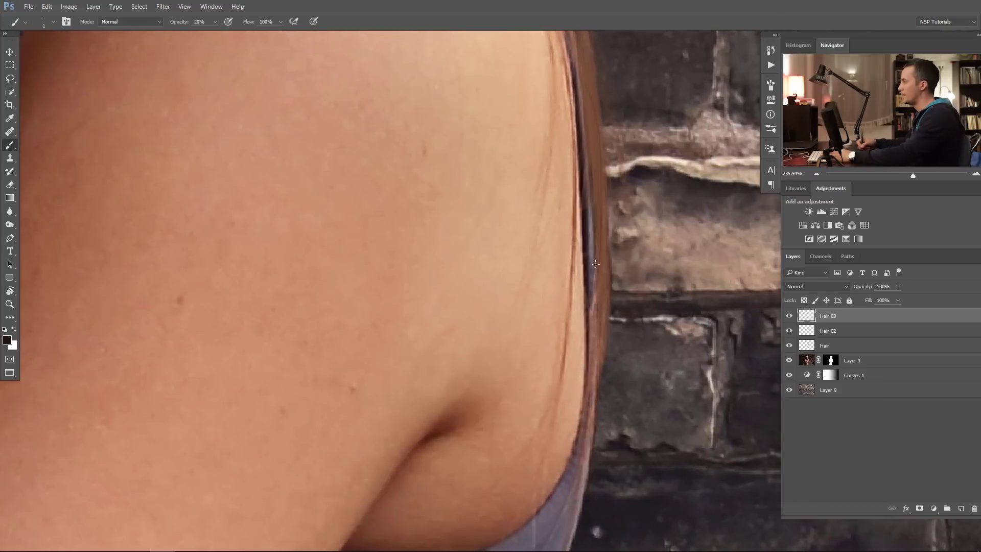
pyautogui.scroll(3, 595, 264)
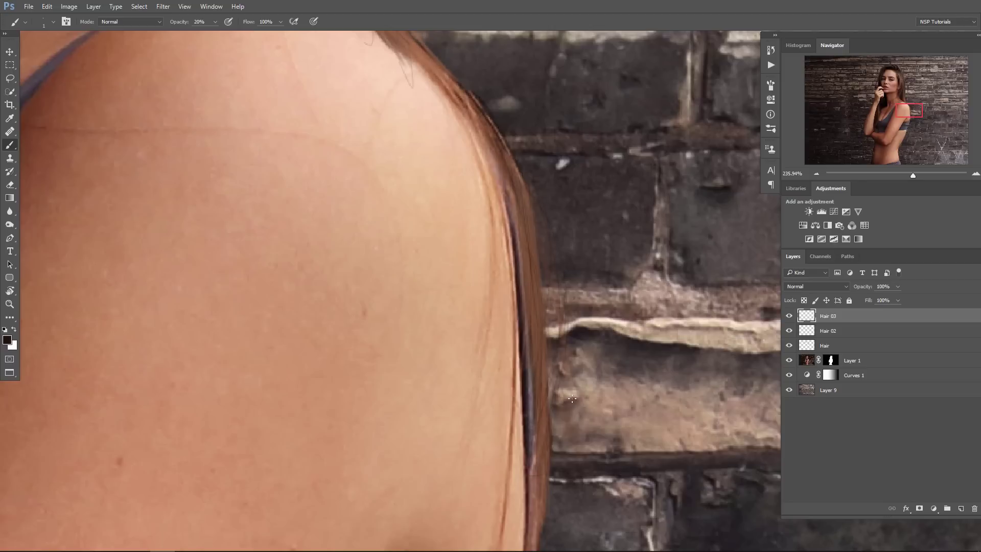
# - Sample dark hair tones and paint fine strand tips in the gap between the bent elbow and the top at 70%, then 50% opacity
pyautogui.scroll(-5, 568, 348)
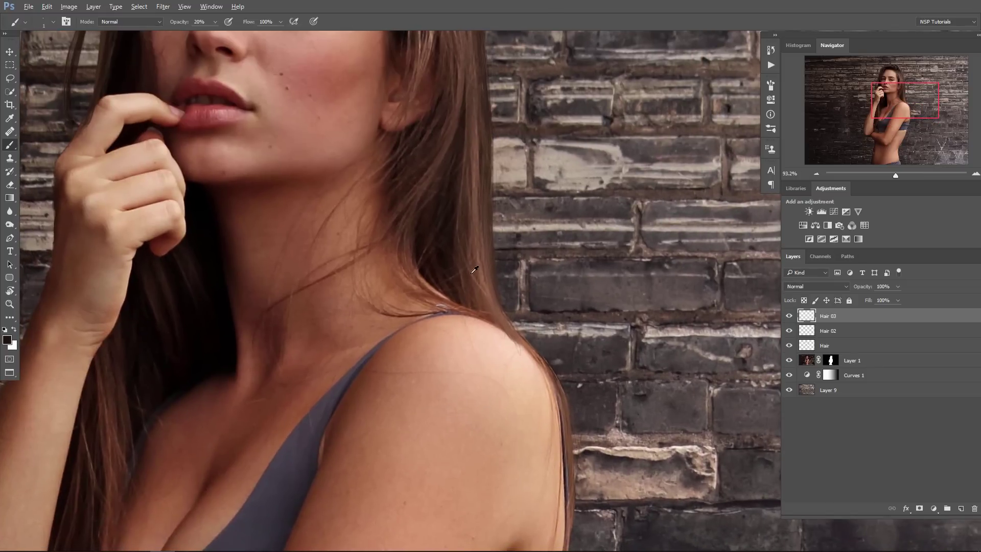
pyautogui.keyDown('alt'); pyautogui.click(472, 272); pyautogui.keyUp('alt')
pyautogui.moveTo(250, 343); pyautogui.dragTo(400, 149)
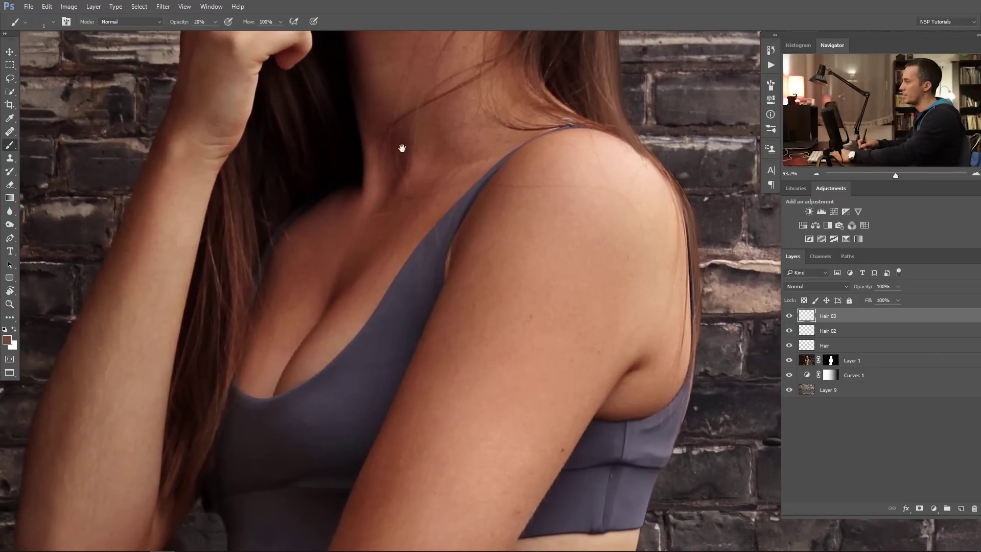
pyautogui.moveTo(210, 429); pyautogui.dragTo(407, 108)
pyautogui.scroll(4, 403, 163)
pyautogui.keyDown('alt'); pyautogui.click(407, 124); pyautogui.keyUp('alt')
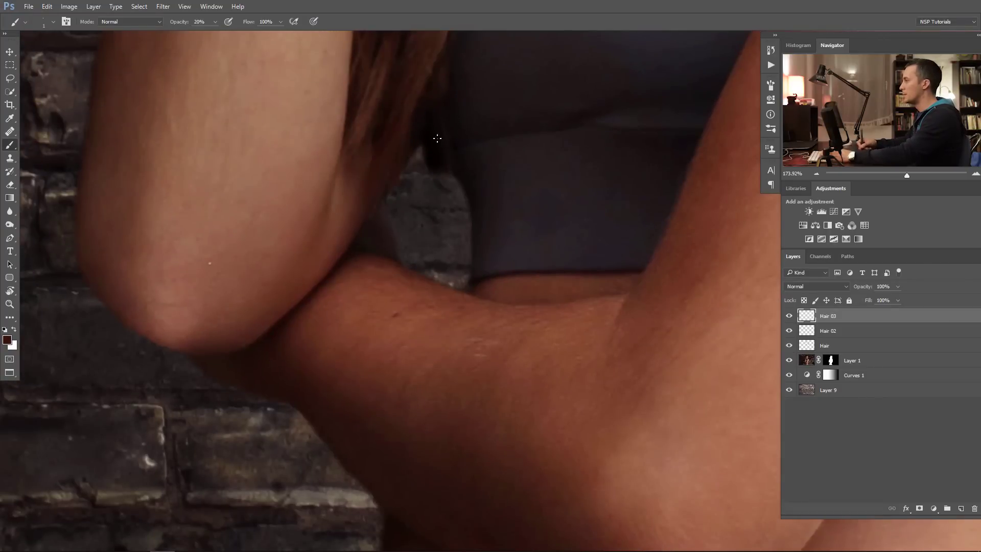
pyautogui.press('7')
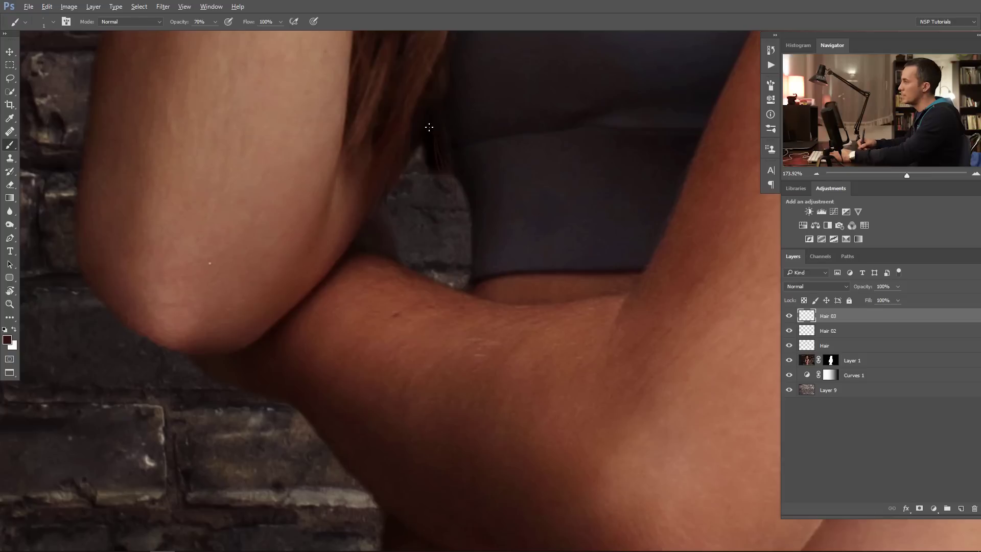
pyautogui.keyDown('alt'); pyautogui.click(427, 127); pyautogui.keyUp('alt')
pyautogui.press('5')
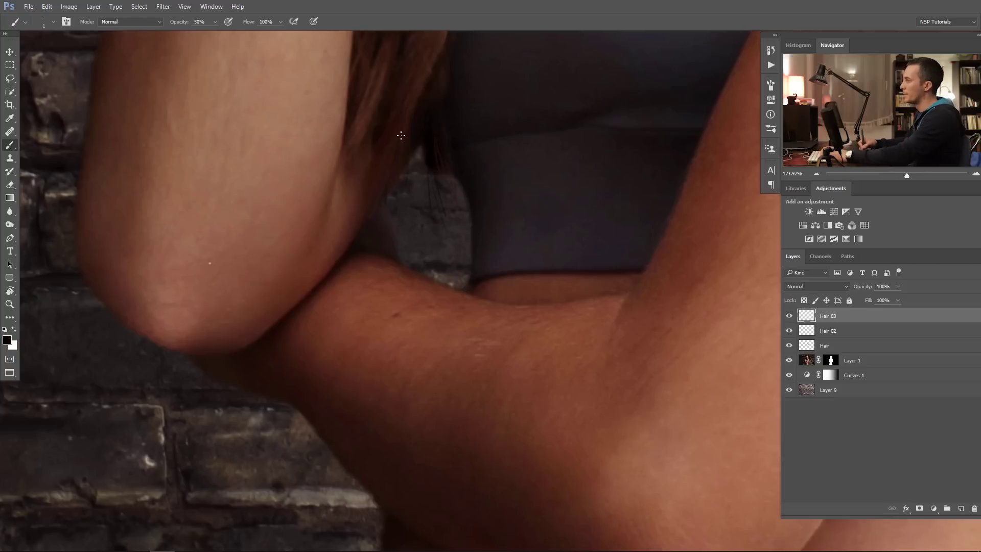
# - Paint thin dark strands at 50%, then 30% opacity over the loose lock beside the face, down toward the raised hand
pyautogui.scroll(-6, 401, 137)
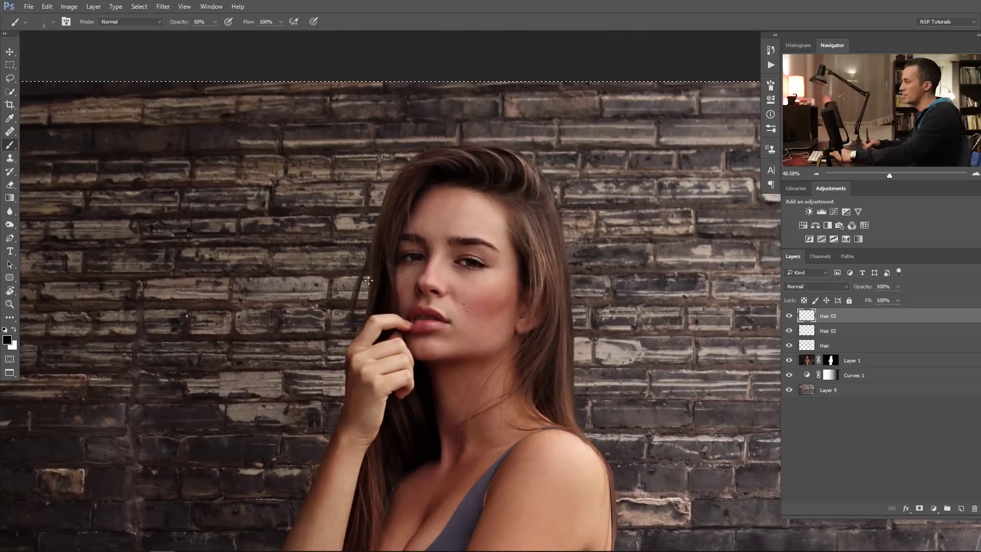
pyautogui.scroll(5, 388, 227)
pyautogui.scroll(2, 359, 303)
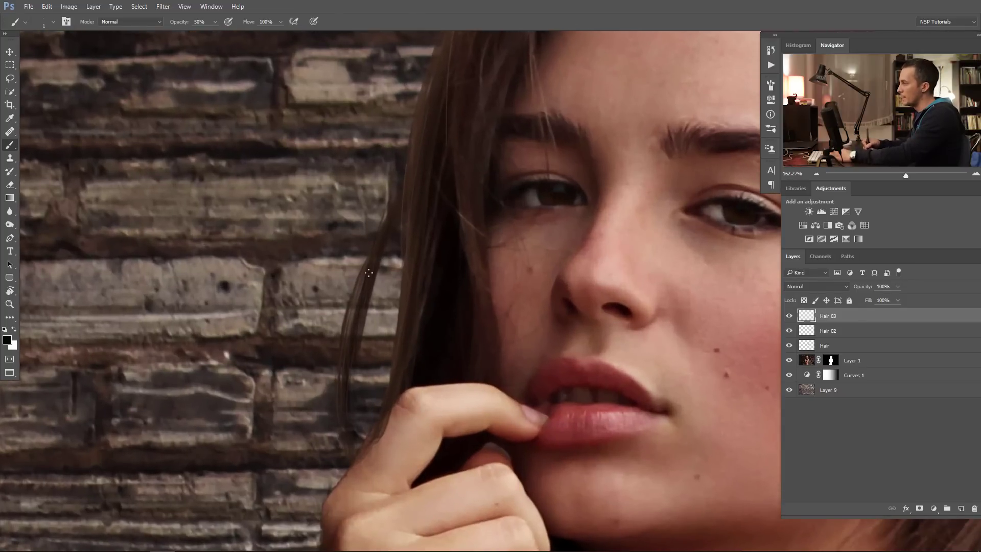
pyautogui.press('3')
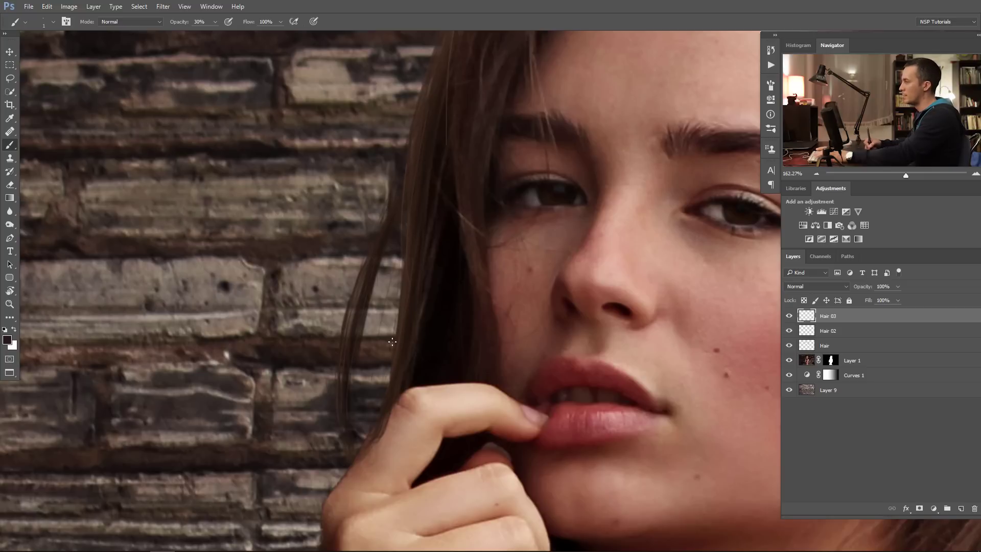
pyautogui.scroll(-3, 394, 327)
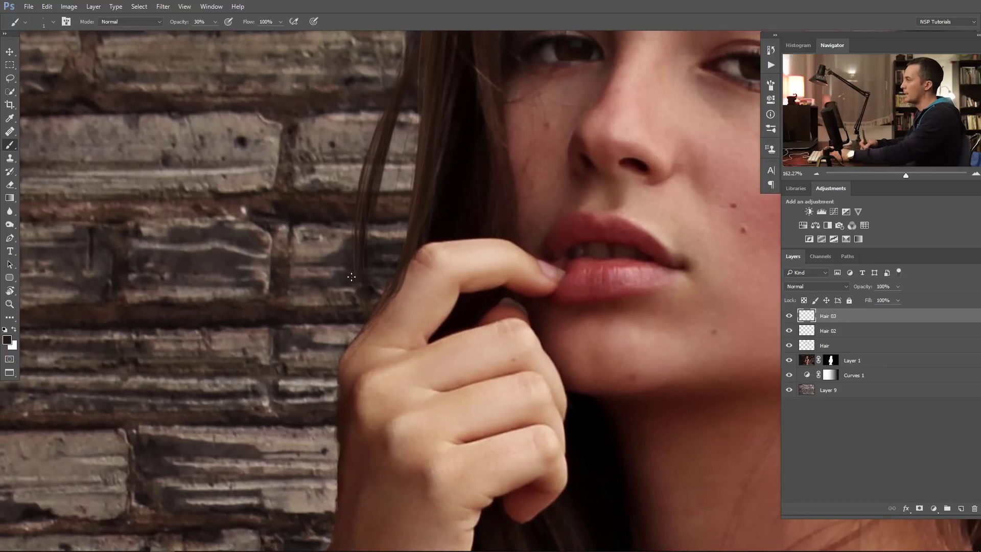
pyautogui.moveTo(456, 180); pyautogui.dragTo(358, 181)
pyautogui.moveTo(437, 250); pyautogui.dragTo(318, 436)
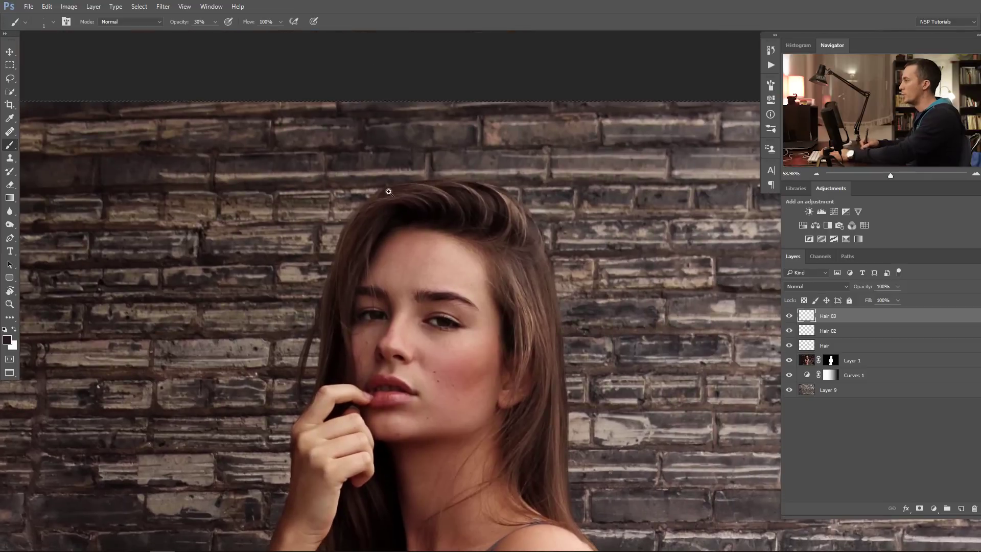
# - Paint fine flyaway strands over the crown at 30% opacity, sampling a light highlight tone from the hair for the lighter ones
pyautogui.moveTo(390, 190); pyautogui.dragTo(448, 187)
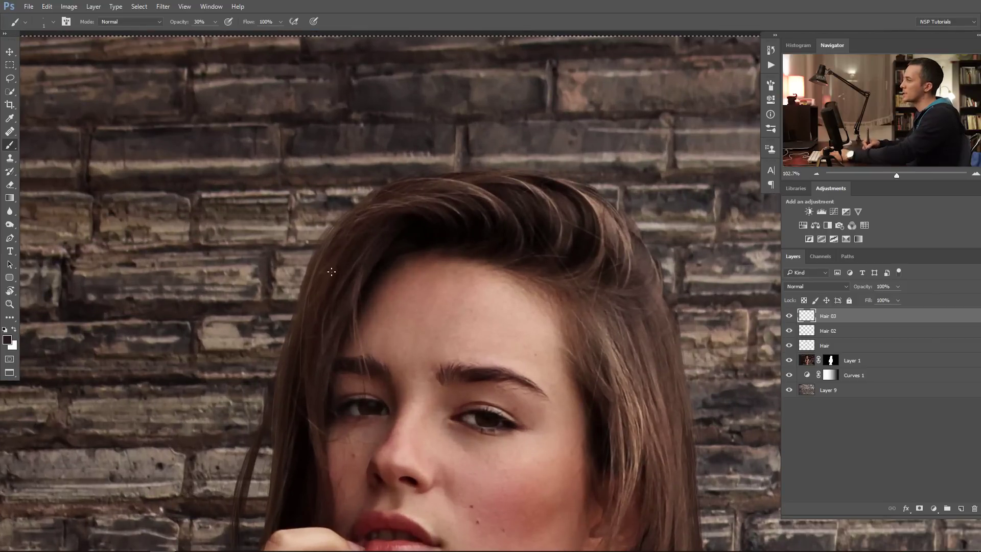
pyautogui.scroll(2, 331, 271)
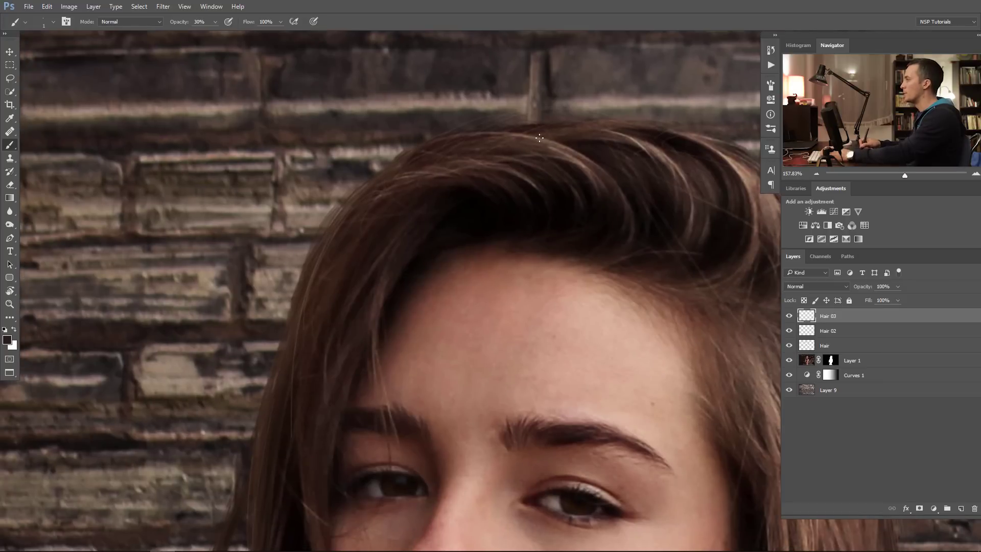
pyautogui.moveTo(567, 166); pyautogui.dragTo(377, 208)
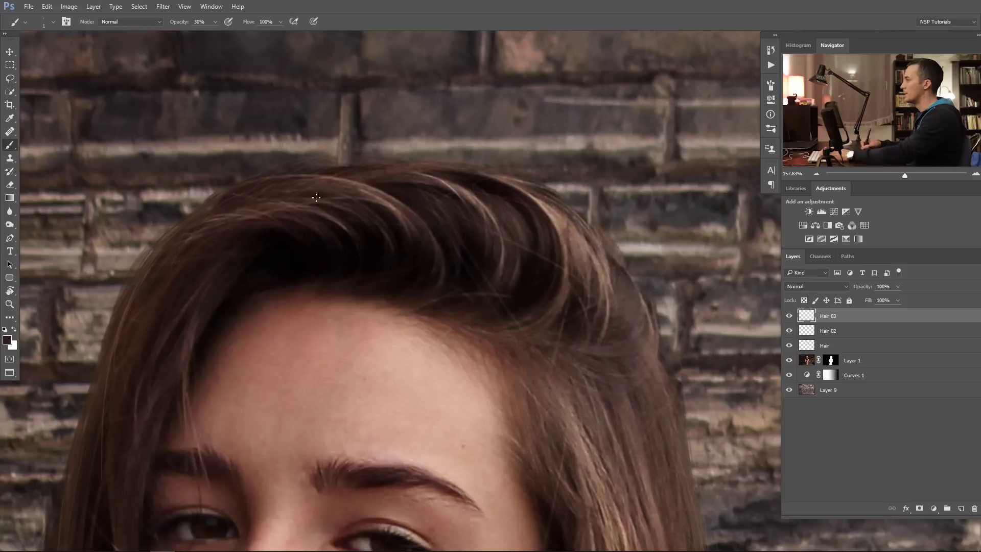
pyautogui.keyDown('alt'); pyautogui.click(434, 173); pyautogui.keyUp('alt')
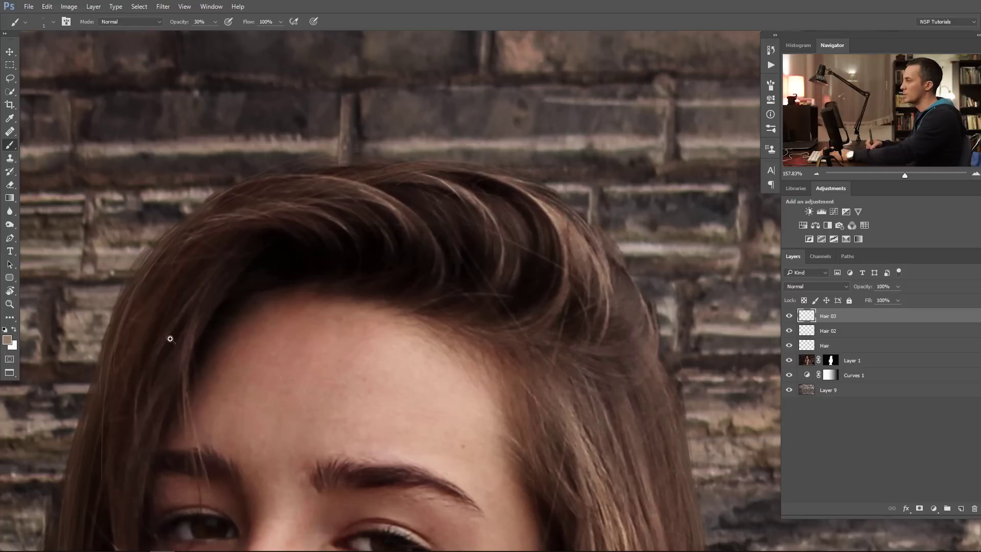
pyautogui.moveTo(165, 317); pyautogui.dragTo(102, 320)
pyautogui.moveTo(247, 346); pyautogui.dragTo(433, 160)
pyautogui.moveTo(471, 230); pyautogui.dragTo(452, 239)
# - Group the Hair, Hair 02 and Hair 03 layers and name the group Hair
pyautogui.keyDown('shift'); pyautogui.click(815, 341); pyautogui.keyUp('shift')
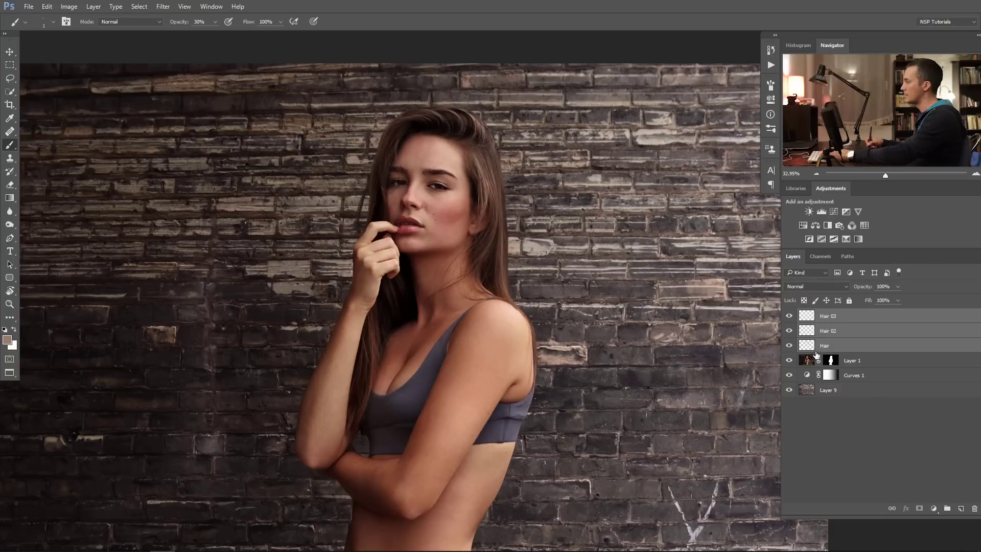
pyautogui.hotkey('ctrl', 'g')
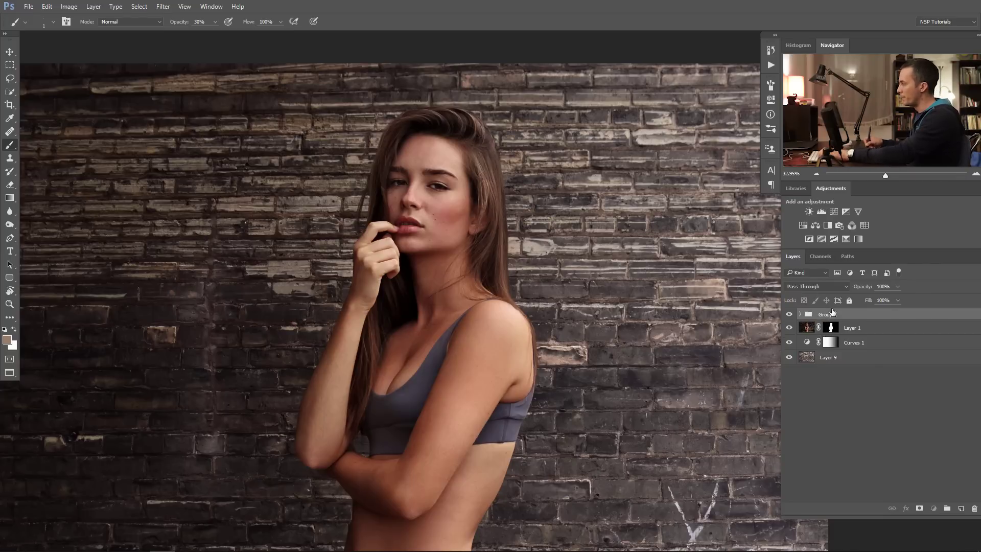
pyautogui.doubleClick(828, 313)
pyautogui.write('Hair')
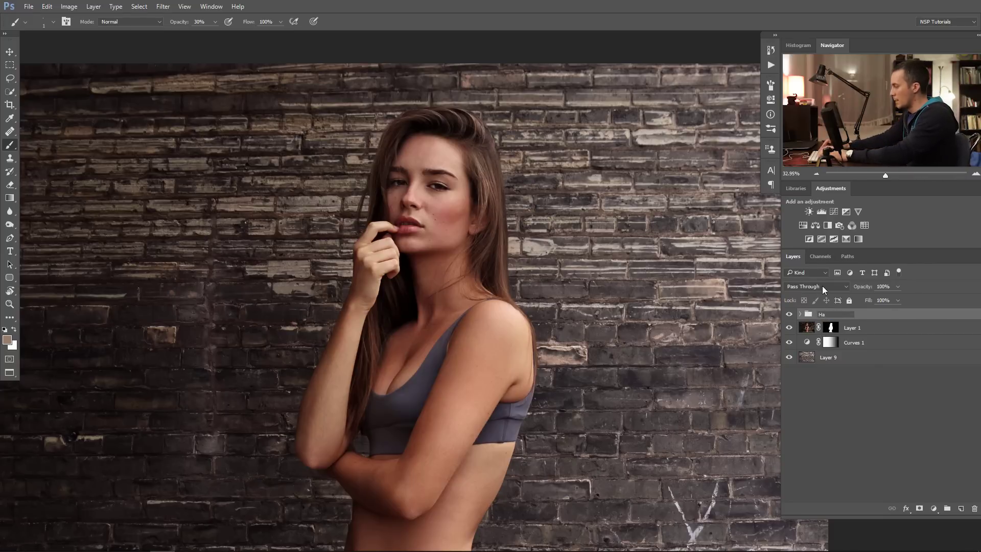
pyautogui.press('Return')
# - Compare the composite with and without the Hair group, both at full view and close up beside the face
pyautogui.click(790, 314)
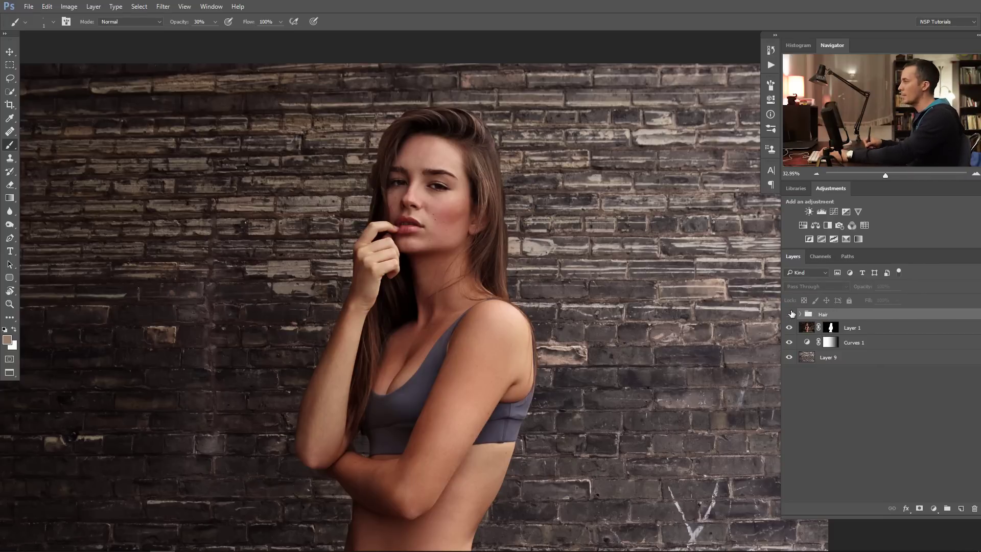
pyautogui.click(790, 314)
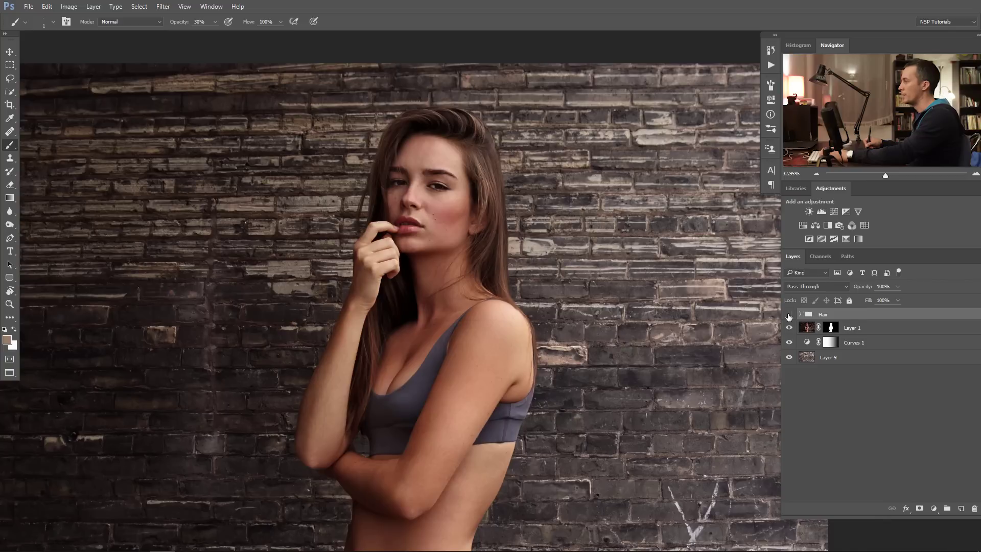
pyautogui.click(788, 316)
pyautogui.click(788, 316)
pyautogui.click(789, 315)
pyautogui.click(788, 314)
pyautogui.click(789, 315)
pyautogui.click(787, 315)
pyautogui.click(788, 315)
pyautogui.click(788, 315)
pyautogui.moveTo(372, 169); pyautogui.dragTo(488, 207)
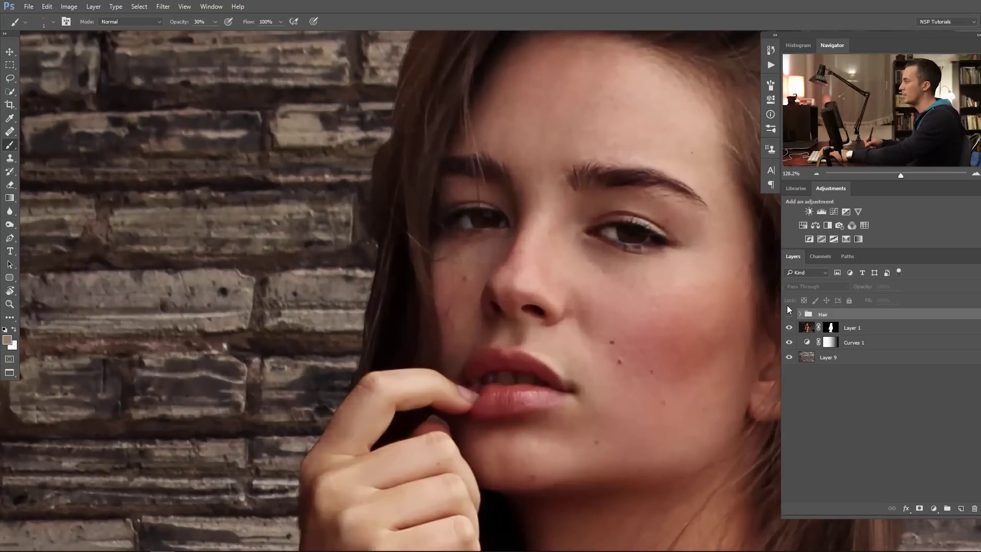
pyautogui.click(790, 314)
pyautogui.click(790, 314)
pyautogui.click(789, 314)
# - Start a Gaussian Blur on the Hair 03 layer inside the Hair group and set its radius to 0.9 pixels
pyautogui.click(800, 314)
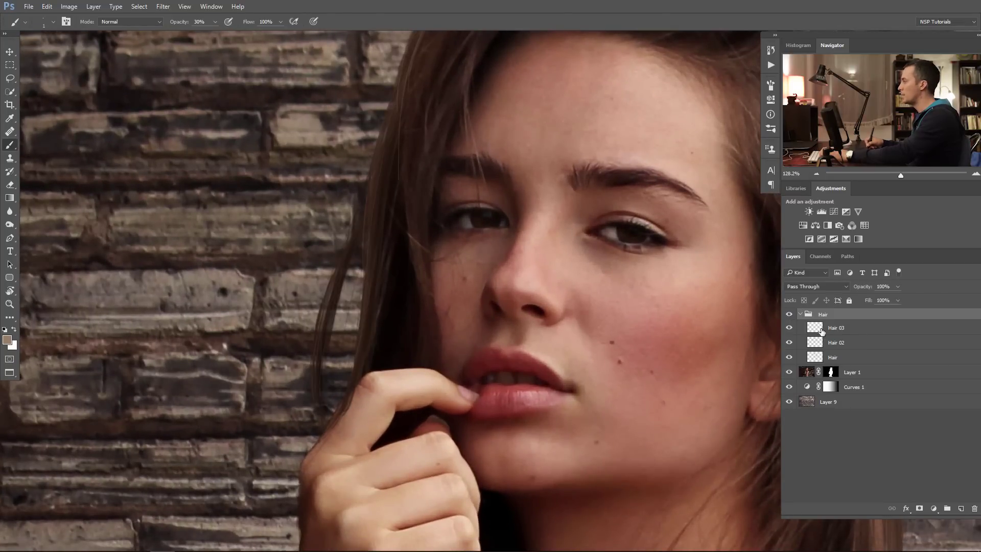
pyautogui.click(821, 329)
pyautogui.click(156, 4)
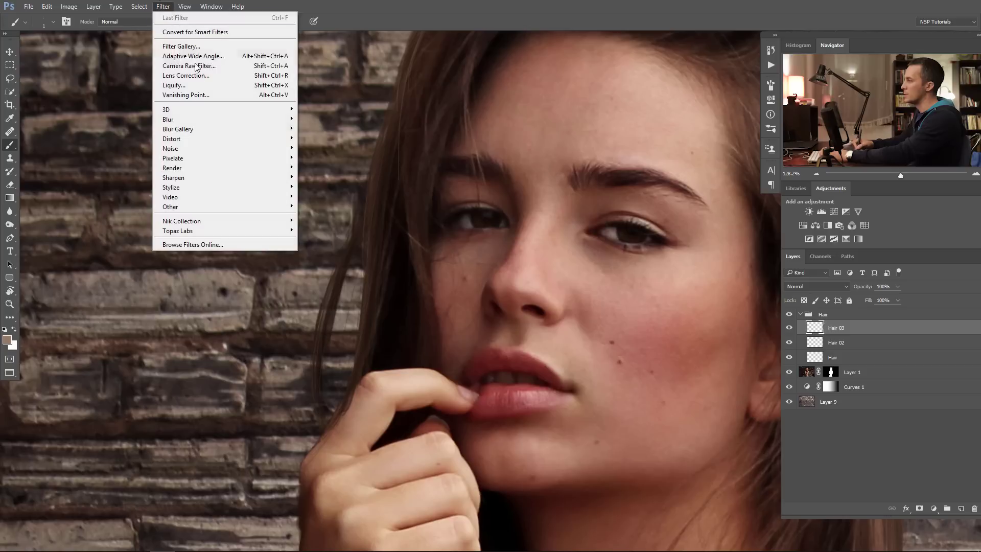
pyautogui.moveTo(213, 120)
pyautogui.click(129, 158)
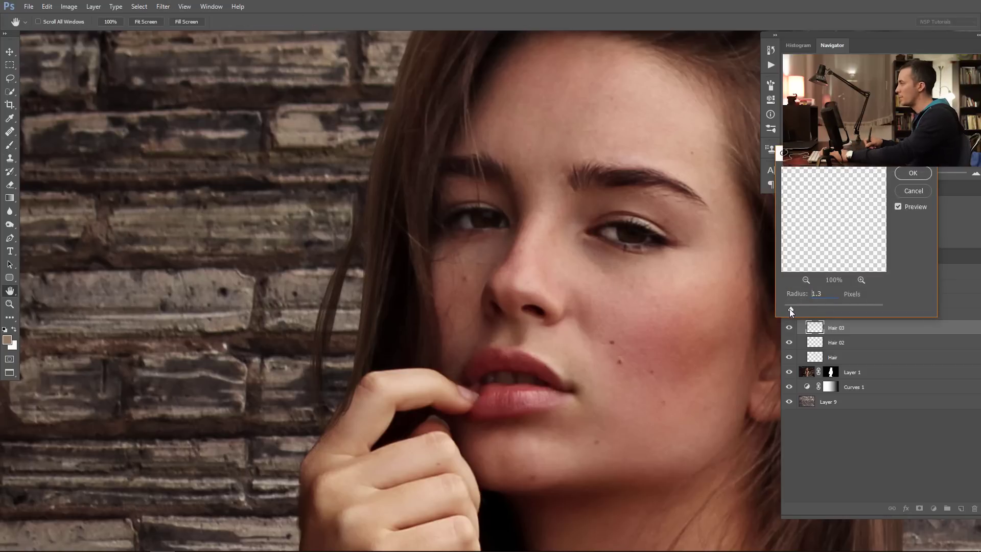
pyautogui.moveTo(787, 310); pyautogui.dragTo(789, 310)
pyautogui.moveTo(374, 276); pyautogui.dragTo(368, 411)
pyautogui.moveTo(329, 253); pyautogui.dragTo(365, 259)
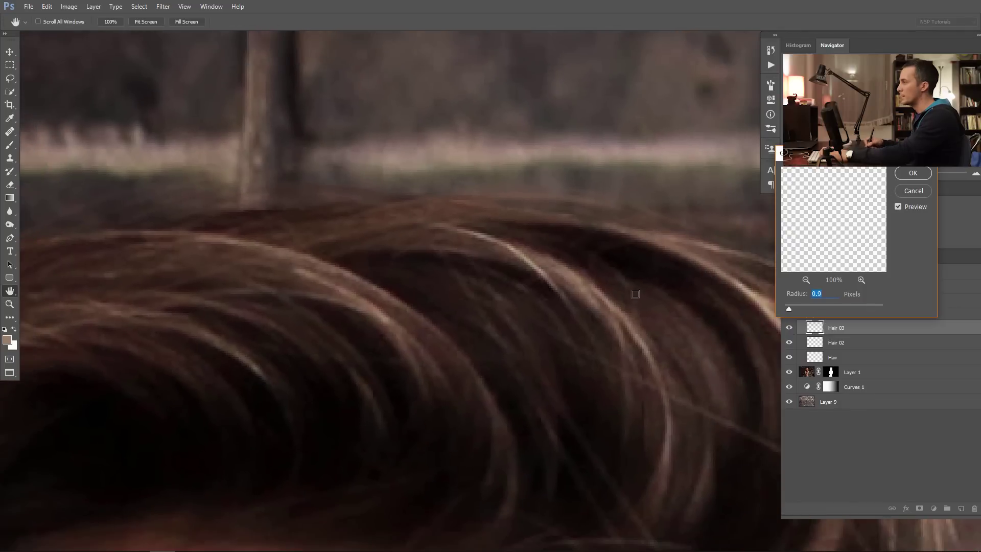
# - Compare the crown strands with and without the blur preview, then apply the blur with a radius of 0.6 pixels
pyautogui.click(898, 207)
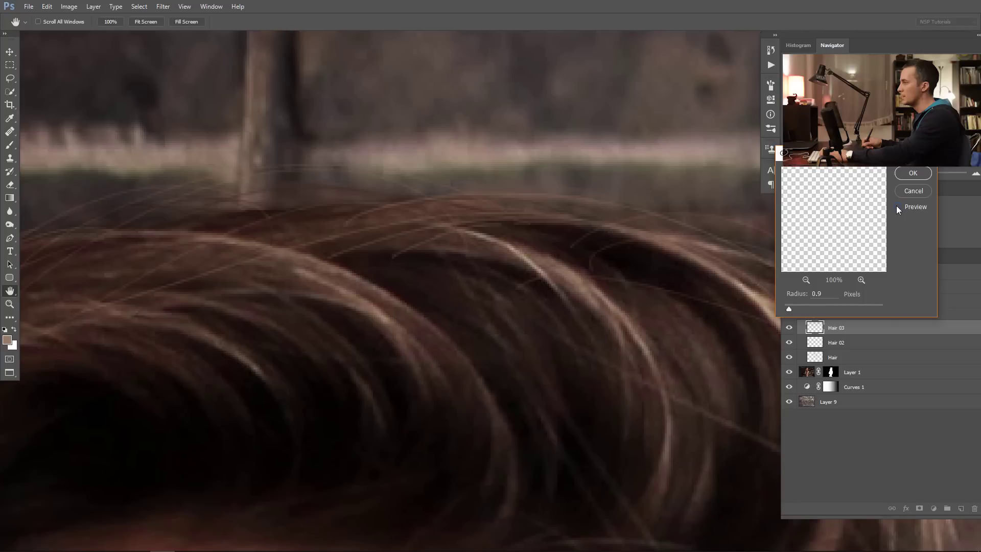
pyautogui.click(898, 207)
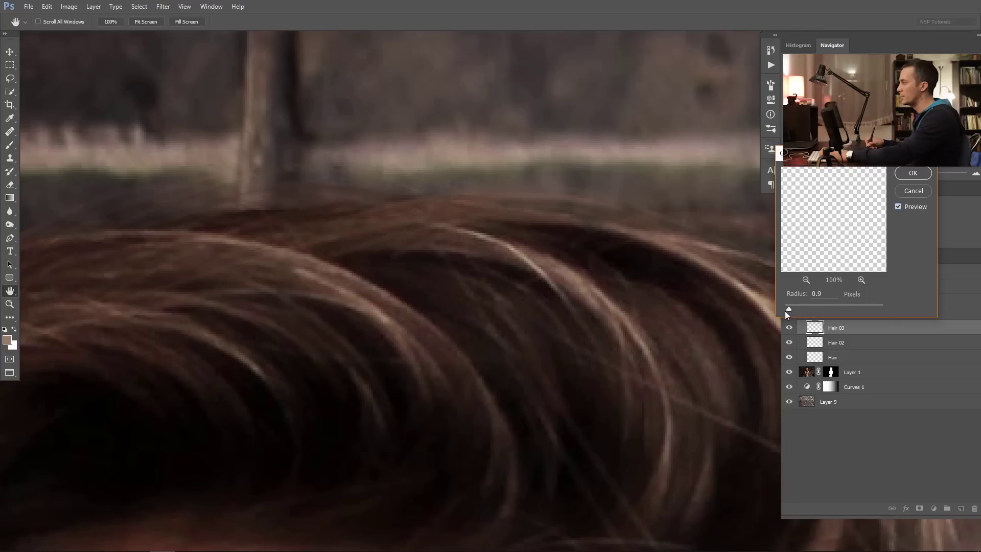
pyautogui.moveTo(789, 307); pyautogui.dragTo(788, 309)
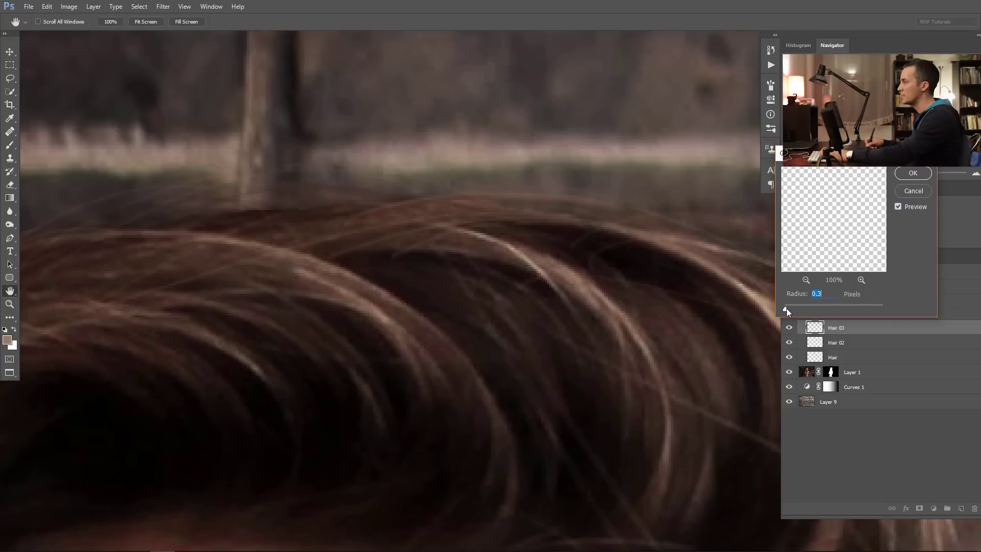
pyautogui.moveTo(787, 308); pyautogui.dragTo(787, 305)
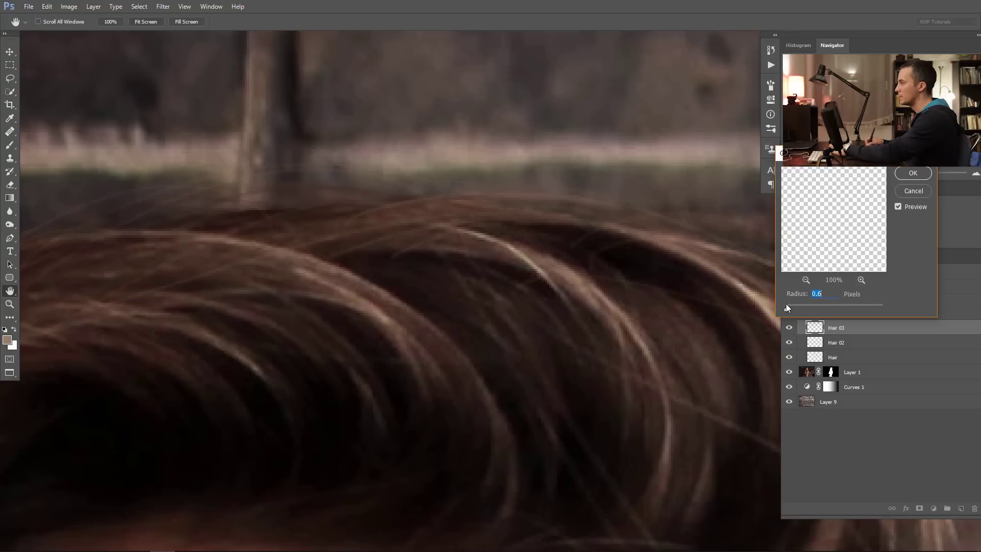
pyautogui.click(923, 173)
# - Examine the softened strands along the crown and down the ear-side hair edge, then the whole composite
pyautogui.moveTo(585, 269); pyautogui.dragTo(541, 189)
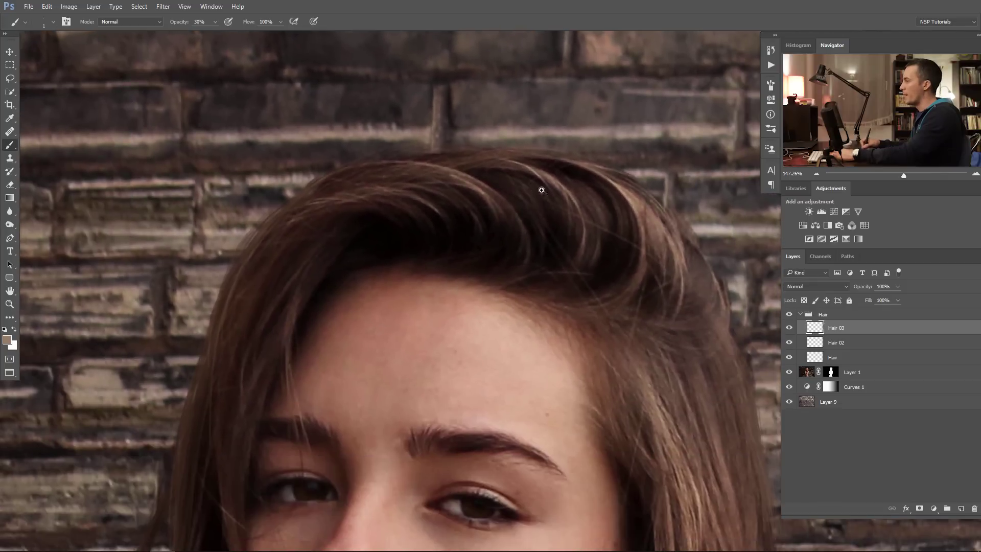
pyautogui.moveTo(580, 243); pyautogui.dragTo(537, 245)
pyautogui.moveTo(688, 402); pyautogui.dragTo(527, 209)
pyautogui.scroll(5, 527, 210)
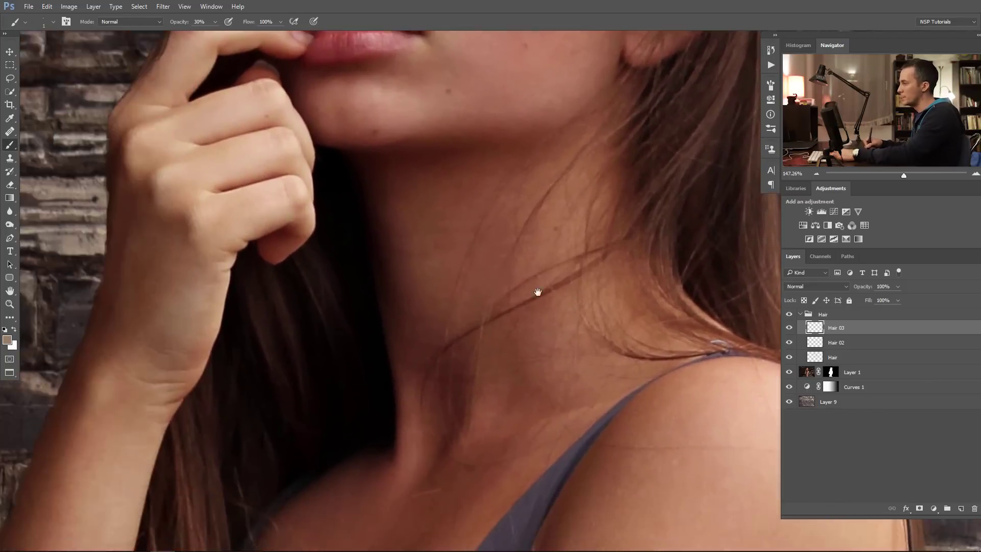
pyautogui.moveTo(538, 291); pyautogui.dragTo(429, 92)
pyautogui.moveTo(594, 239); pyautogui.dragTo(818, 278)
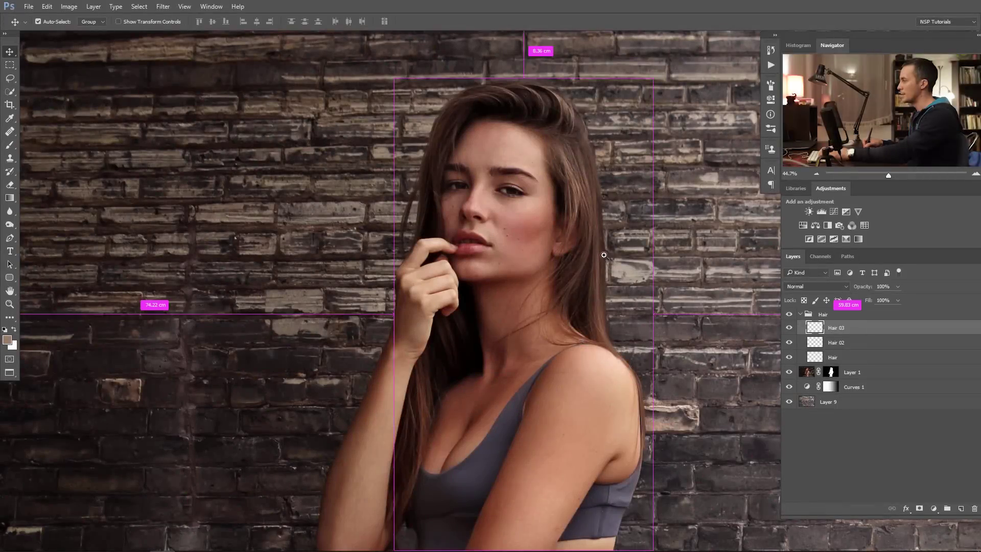
pyautogui.hotkey('ctrl', '-')
pyautogui.hotkey('ctrl', '0')
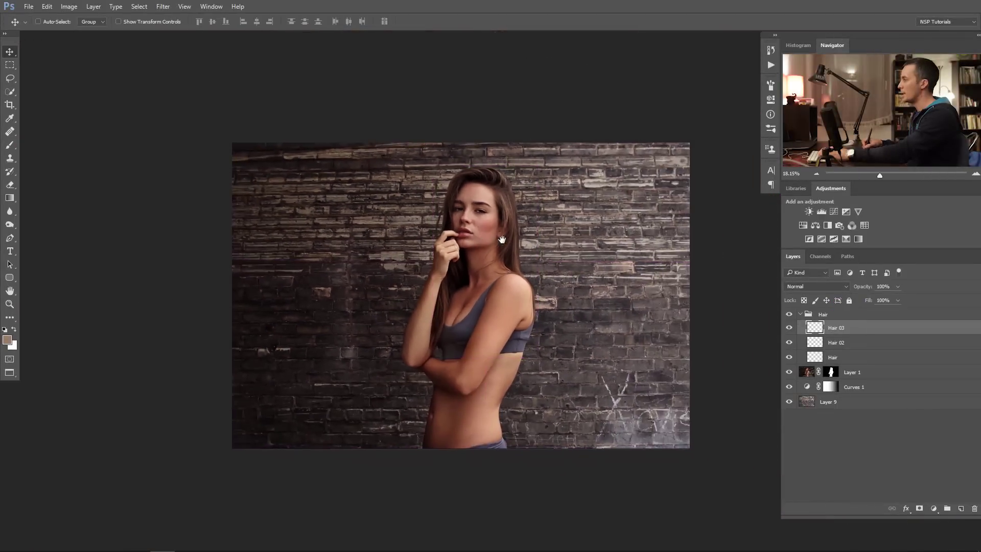
# - Collapse the Hair group, select it together with Layer 1, and move the woman and her hair farther right along the brick wall
pyautogui.click(801, 315)
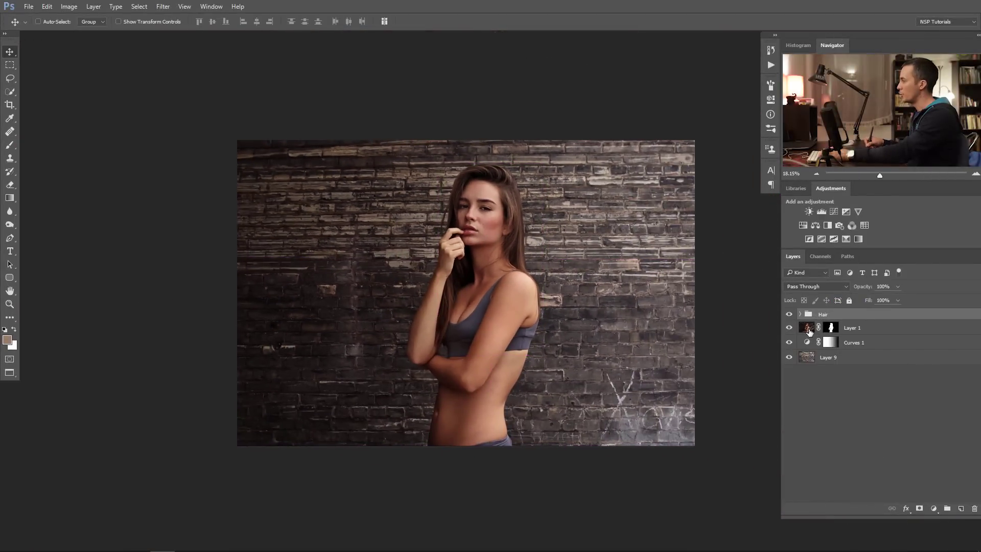
pyautogui.keyDown('shift'); pyautogui.click(808, 329); pyautogui.keyUp('shift')
pyautogui.moveTo(504, 310); pyautogui.dragTo(553, 313)
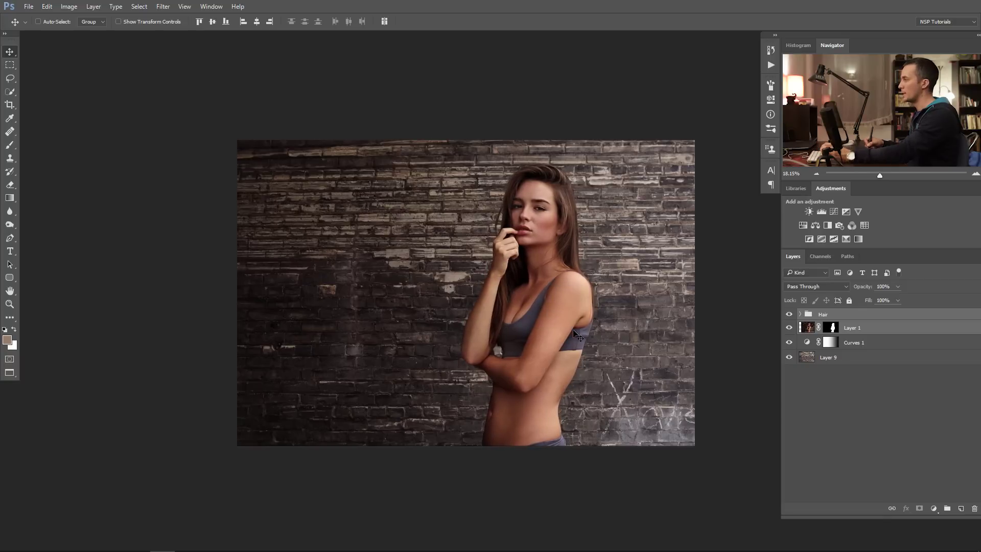
pyautogui.press('ctrl')
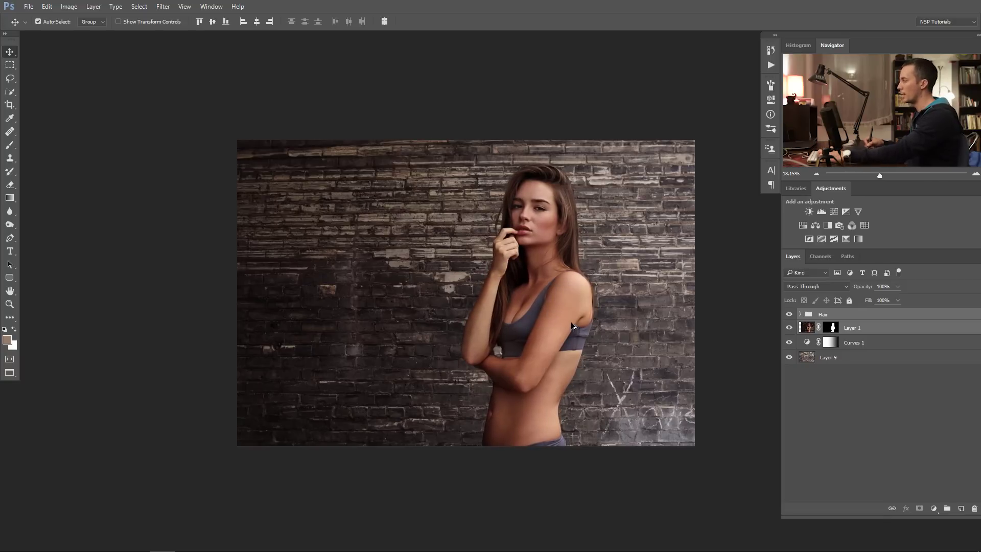
# - Stamp all visible layers into a new layer above the Hair group and open it in the Color Efex Pro 4 filter
pyautogui.hotkey('ctrl', 'shift', 'alt', 'e')
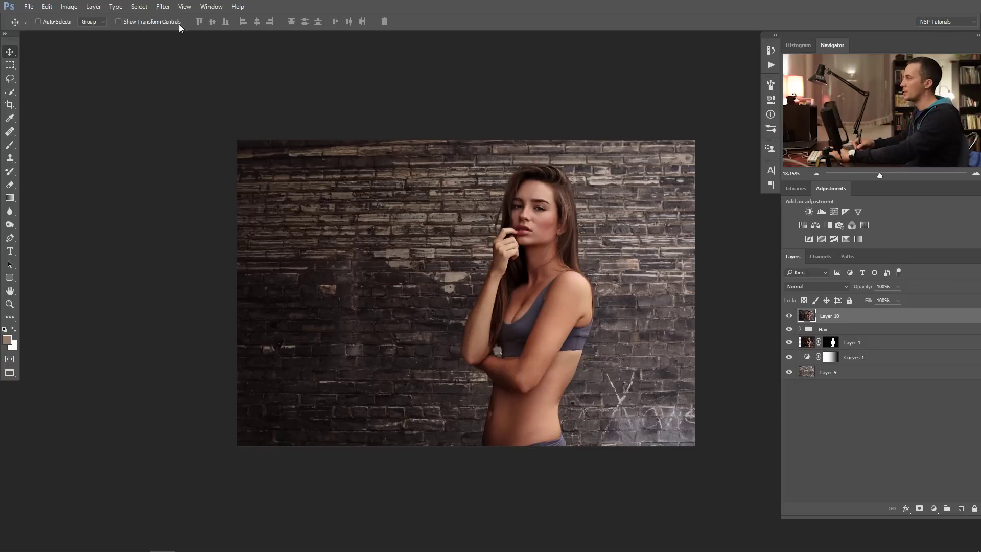
pyautogui.click(163, 7)
pyautogui.moveTo(199, 223)
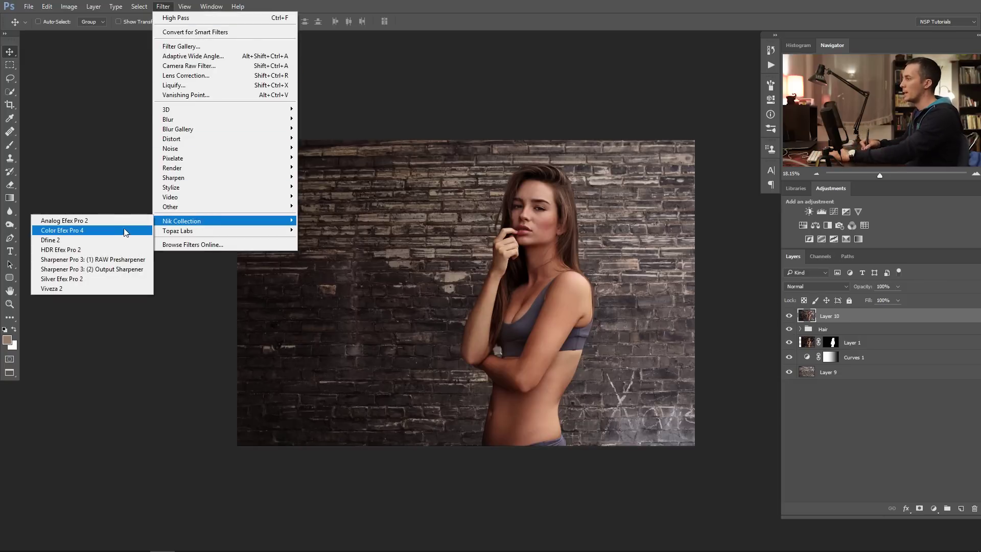
pyautogui.click(125, 232)
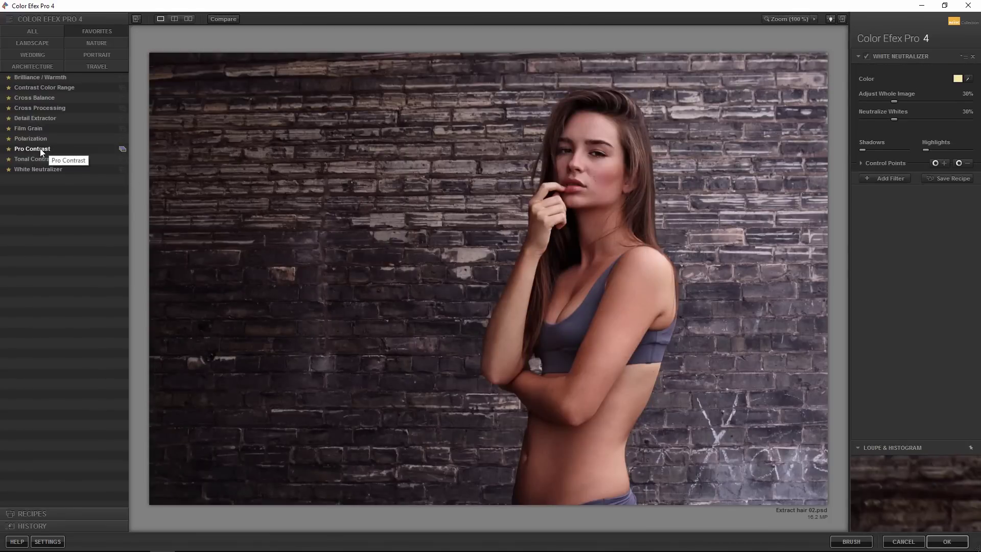
# - Apply the Pro Contrast filter with increased Dynamic Contrast, and stack a Brilliance / Warmth filter with Warmth at 24%
pyautogui.click(39, 149)
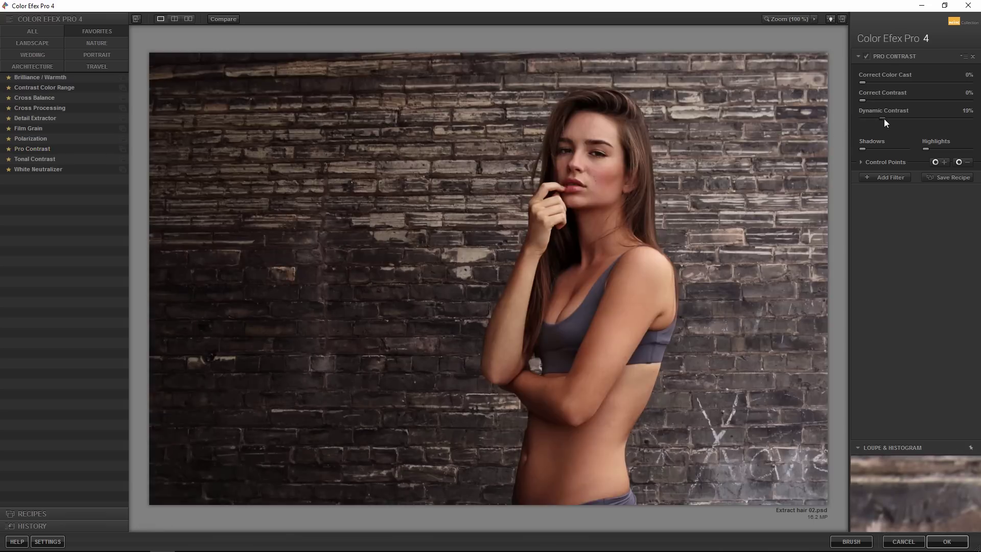
pyautogui.moveTo(884, 119); pyautogui.dragTo(888, 119)
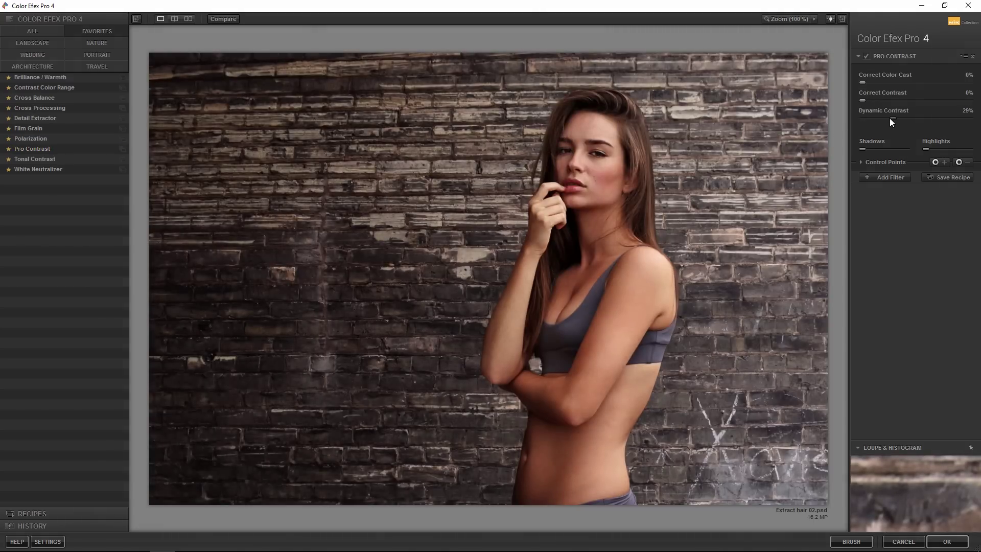
pyautogui.moveTo(892, 117); pyautogui.dragTo(898, 117)
pyautogui.click(878, 178)
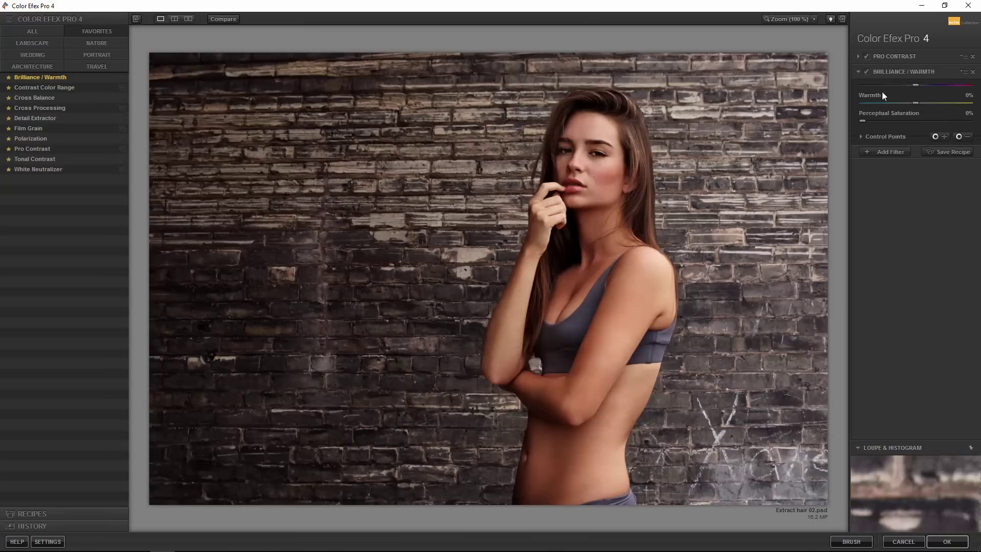
pyautogui.moveTo(916, 119); pyautogui.dragTo(925, 119)
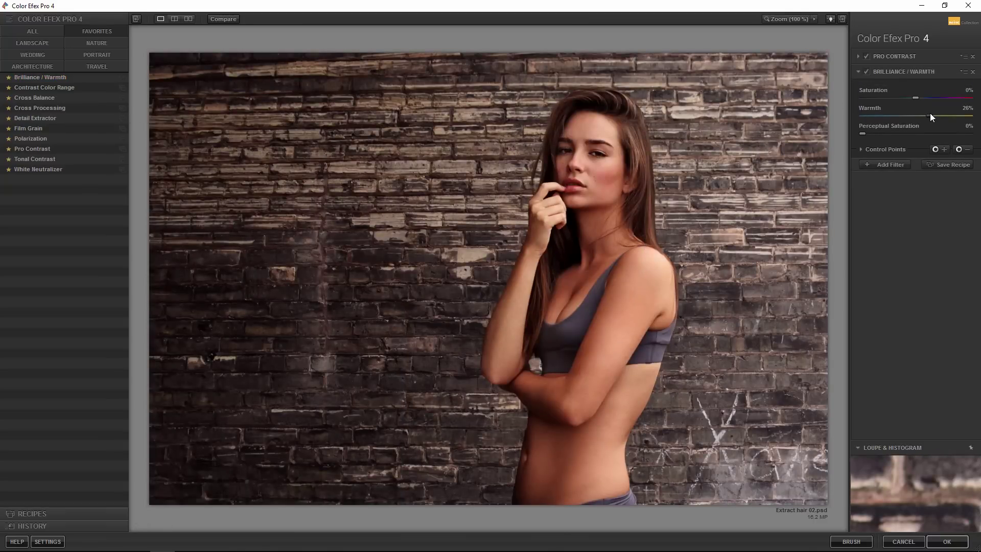
# - Add a Cross Processing filter to the stack, using method C04 with a reduced strength
pyautogui.click(882, 165)
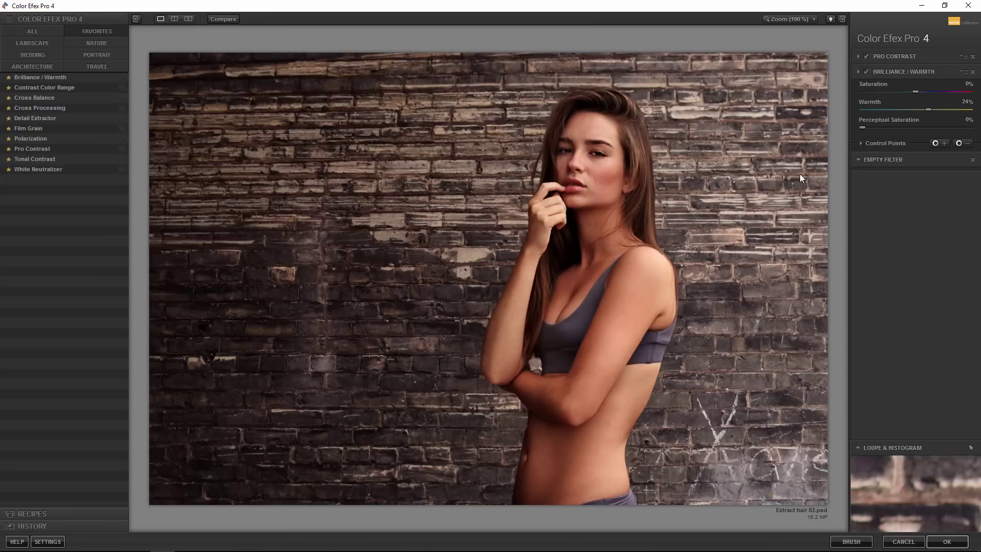
pyautogui.click(41, 108)
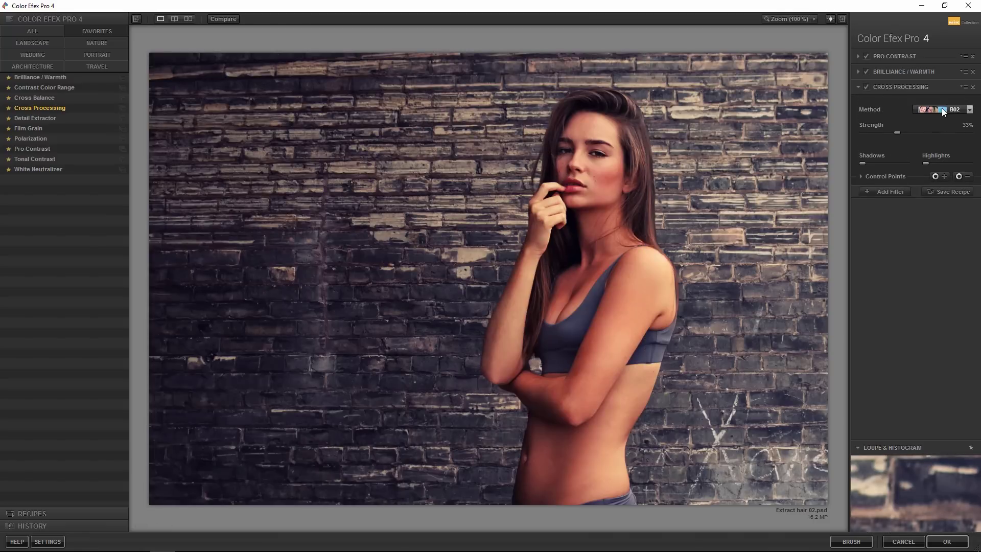
pyautogui.click(943, 109)
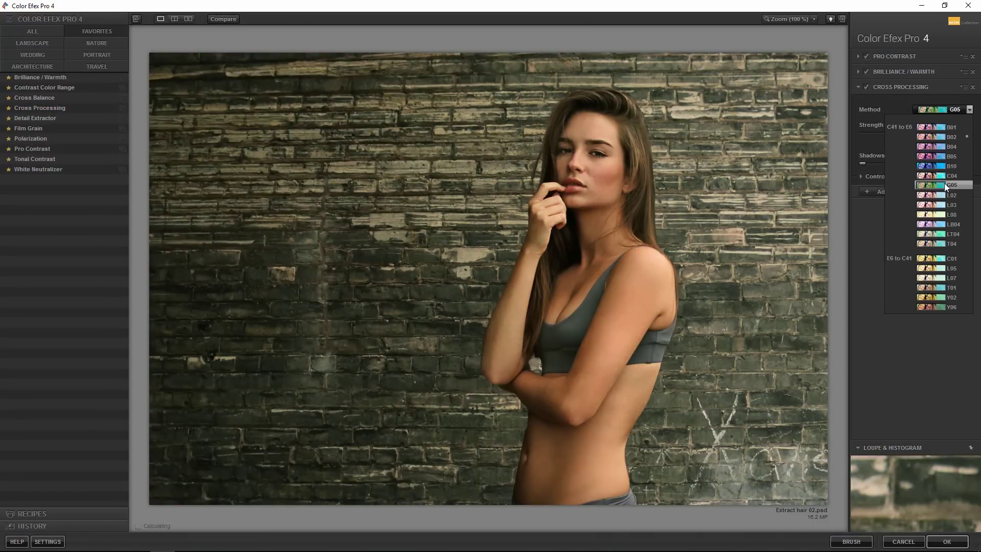
pyautogui.click(945, 174)
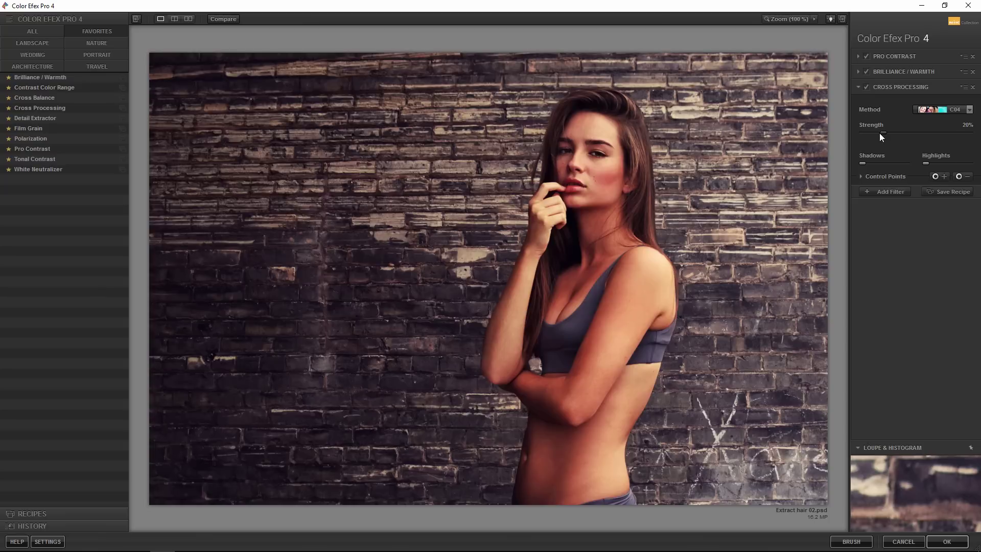
pyautogui.moveTo(873, 133); pyautogui.dragTo(875, 134)
# - Change the Cross Processing method to L02 at 25% strength and apply the whole filter stack to the image
pyautogui.click(938, 111)
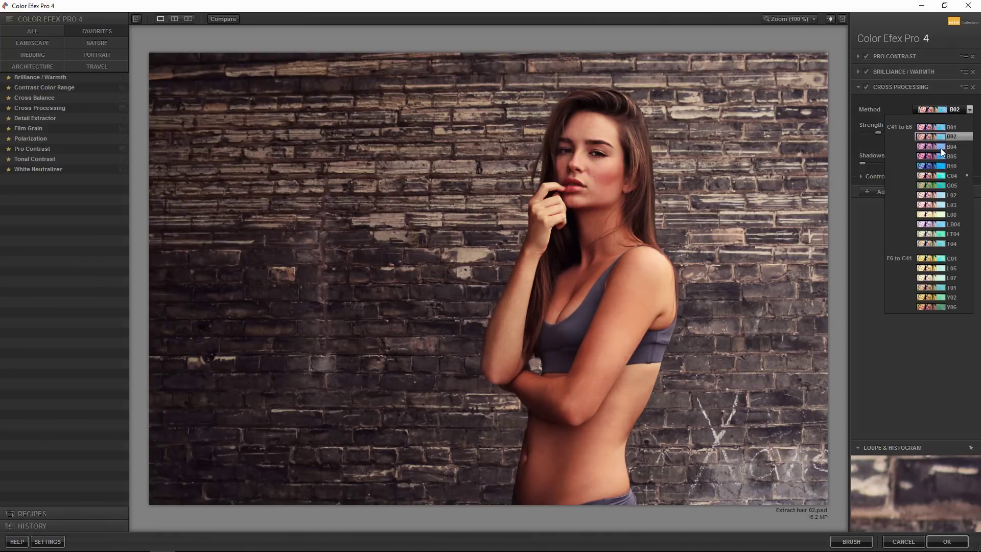
pyautogui.click(942, 196)
pyautogui.moveTo(877, 132); pyautogui.dragTo(900, 134)
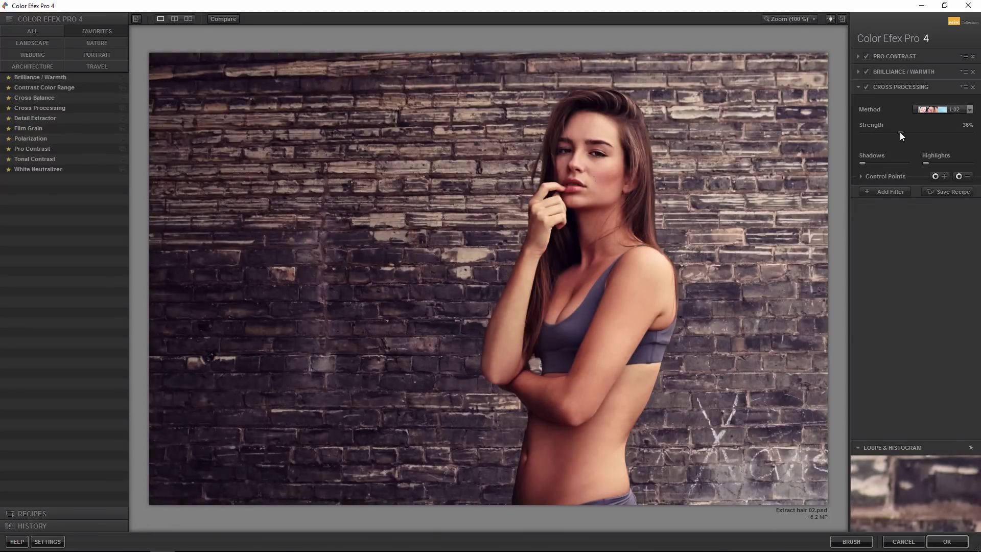
pyautogui.click(947, 542)
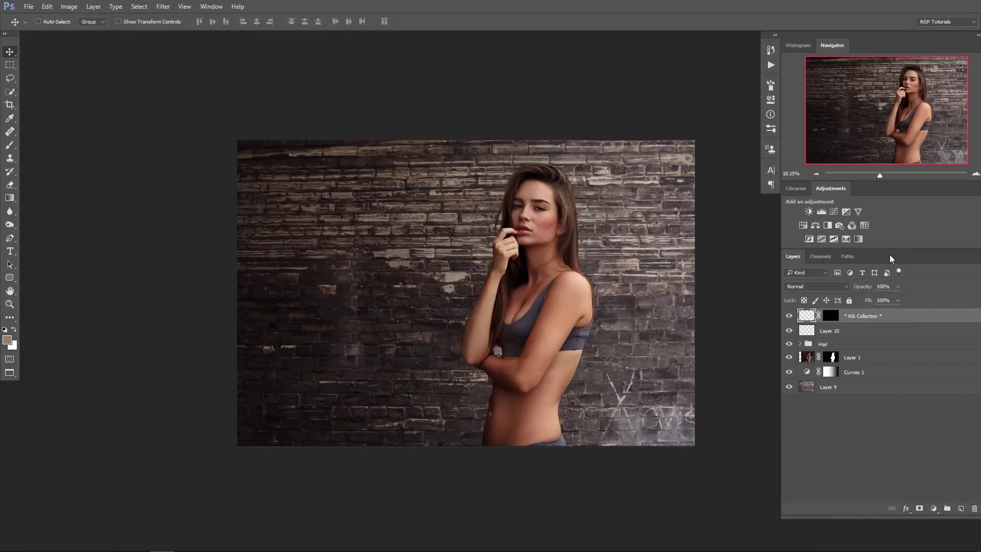